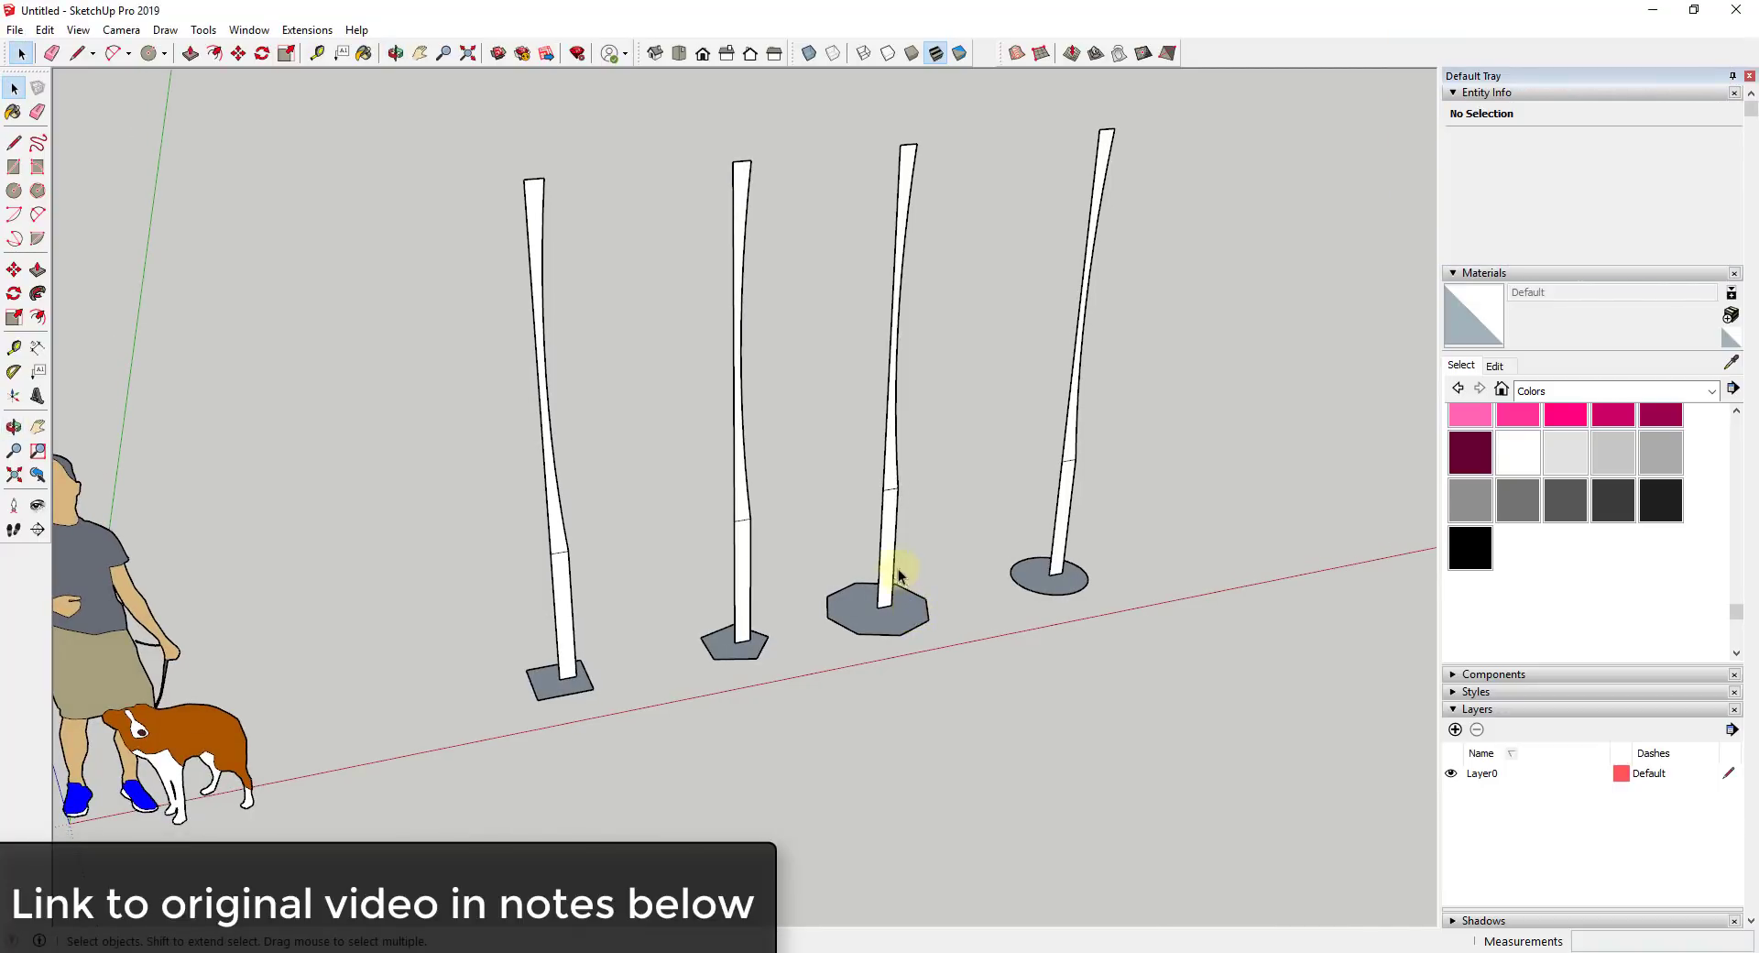
# Draw a 1' 1 1/2" circle on open ground beside the balusters.
pyautogui.scroll(2, 1017, 319)
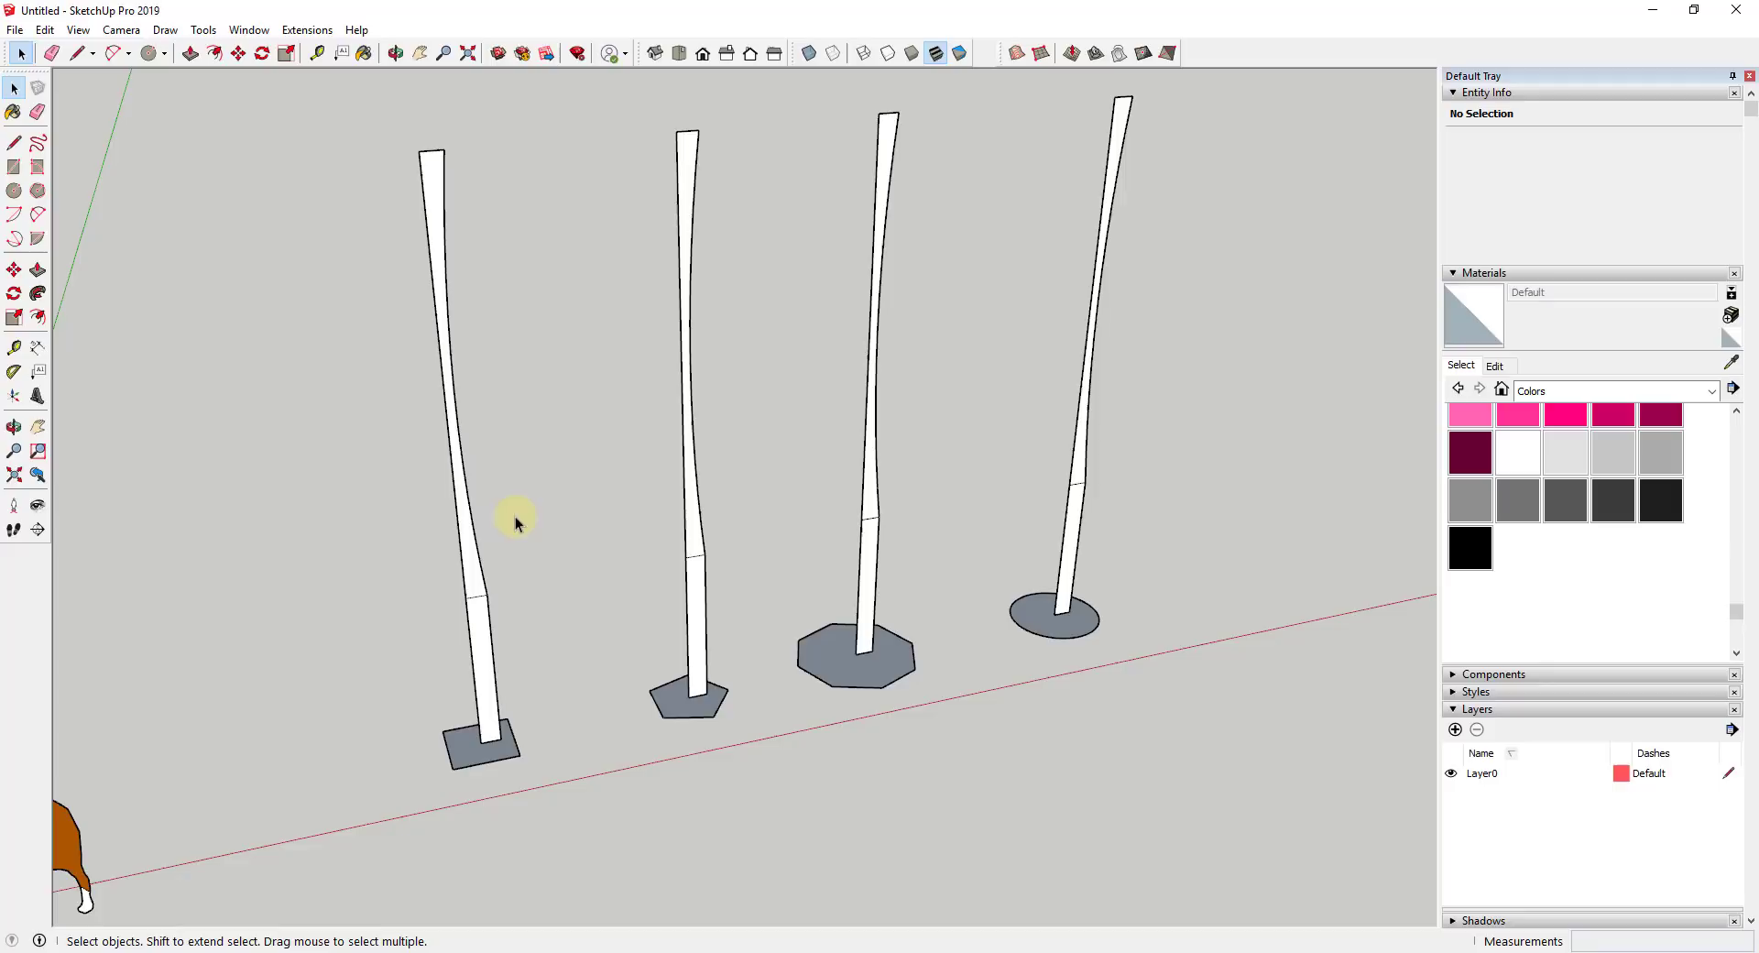
pyautogui.scroll(-3, 857, 514)
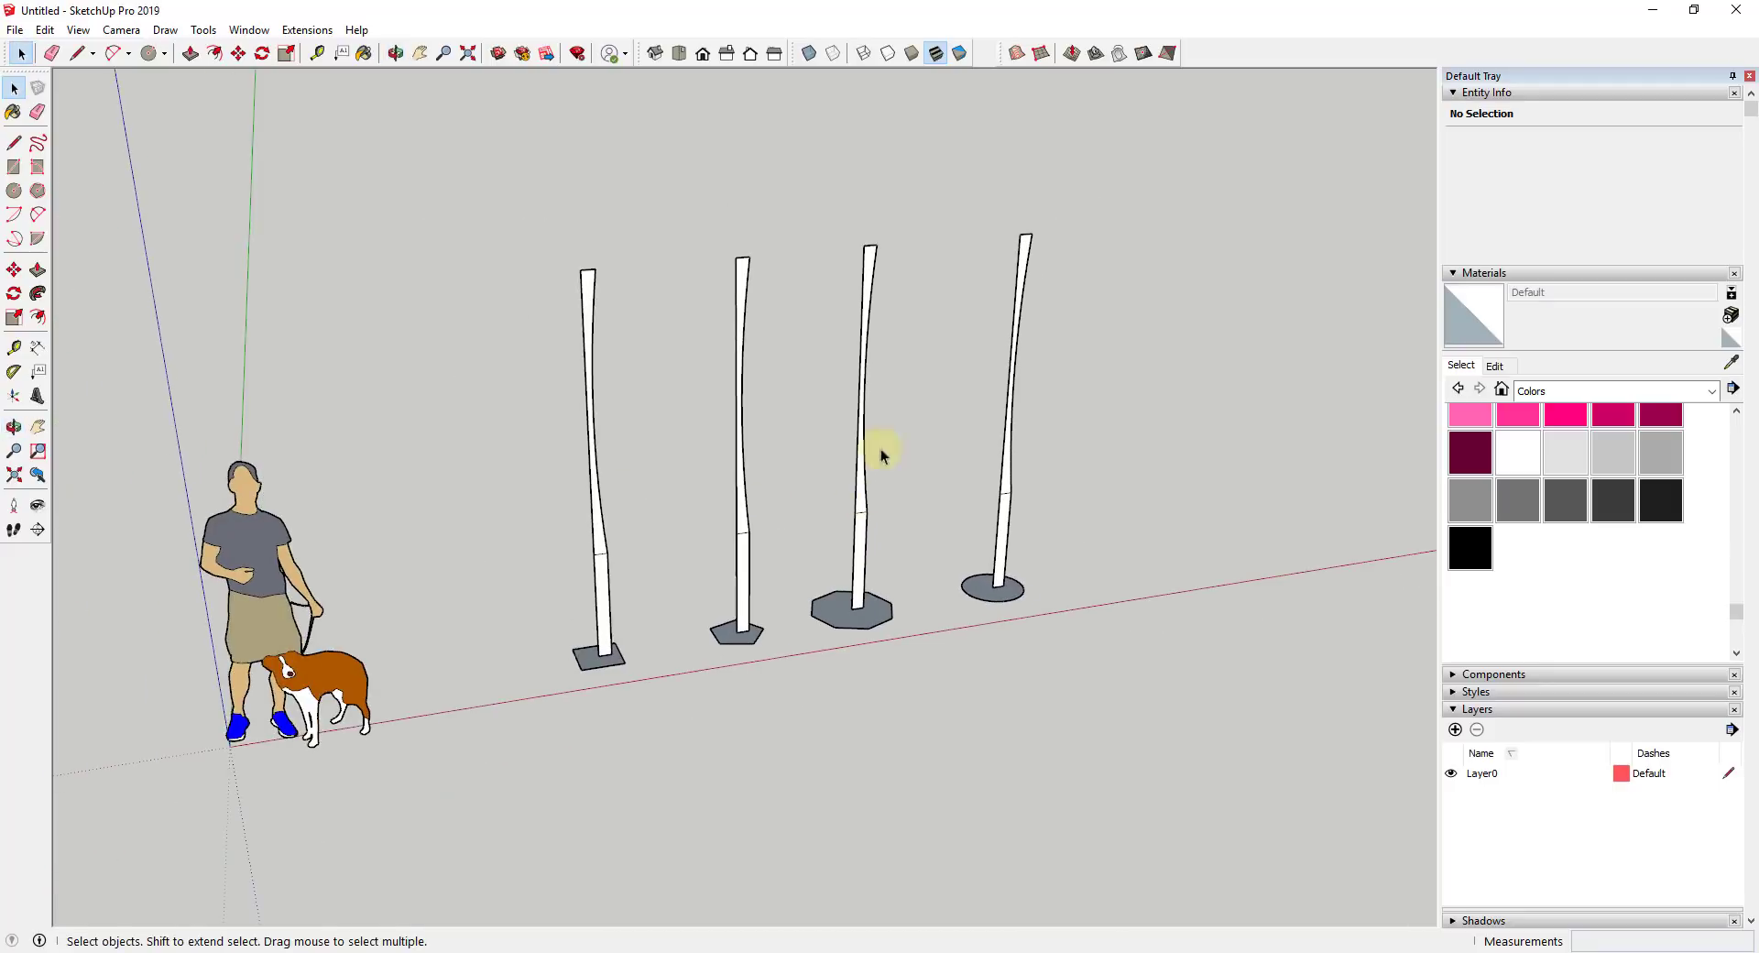
pyautogui.scroll(4, 958, 295)
pyautogui.scroll(-3, 872, 559)
pyautogui.scroll(4, 875, 557)
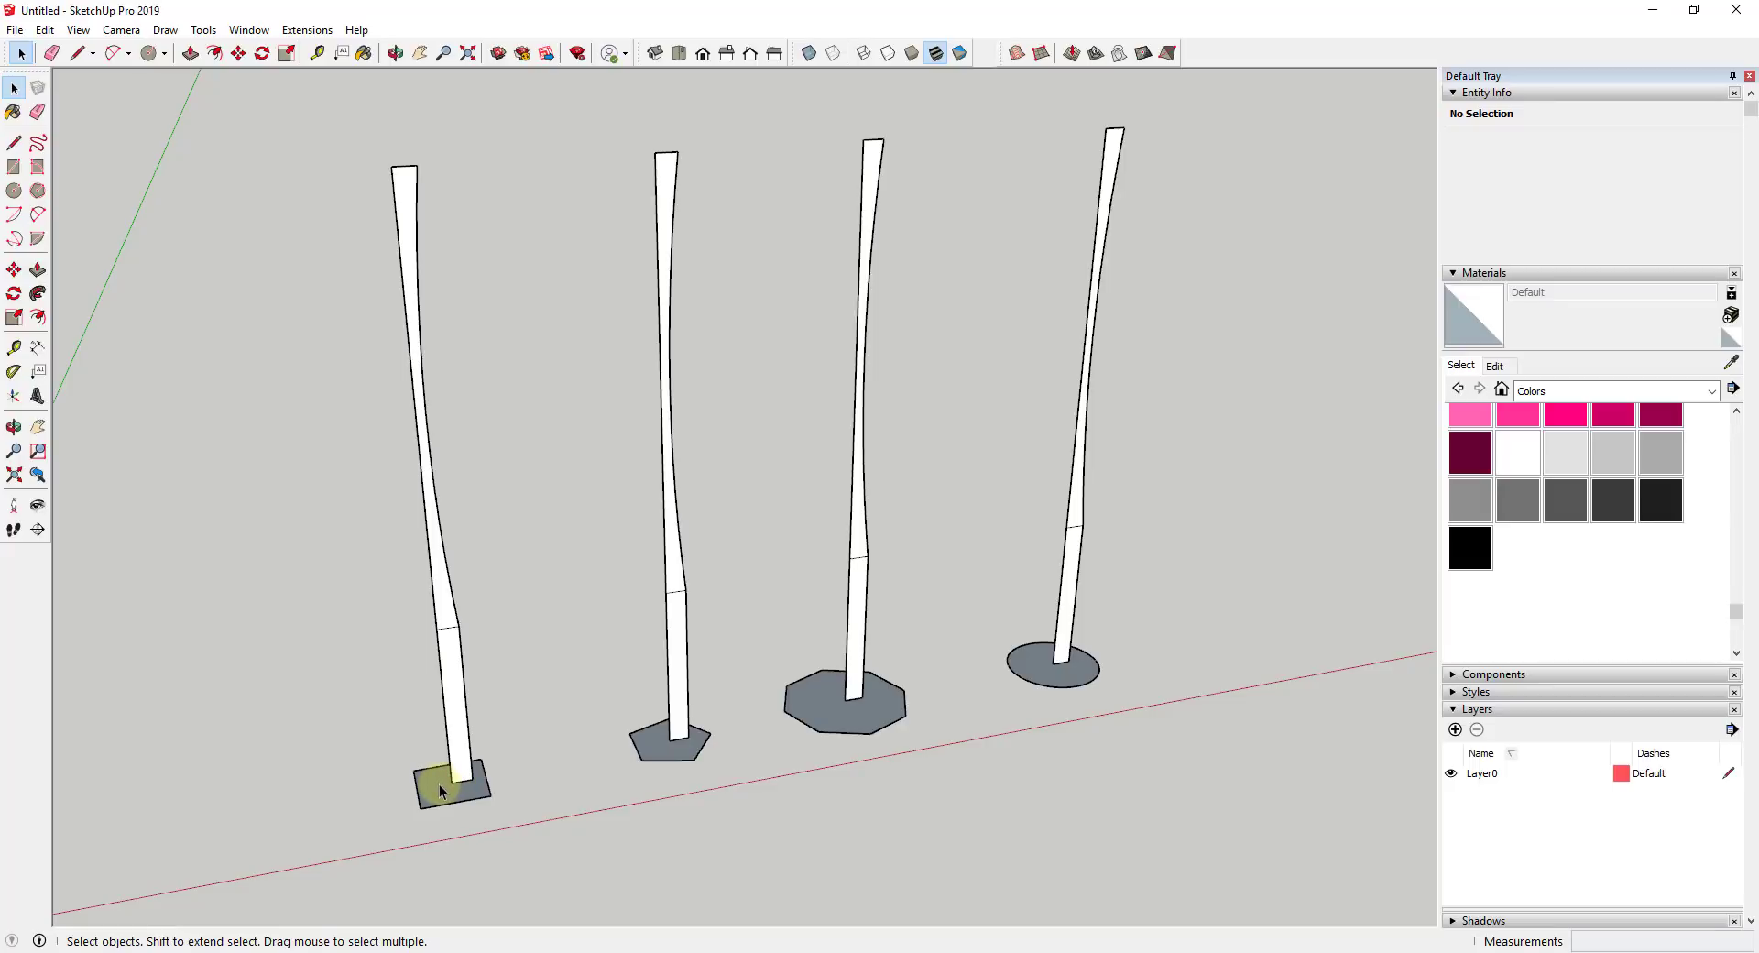
pyautogui.scroll(-3, 443, 763)
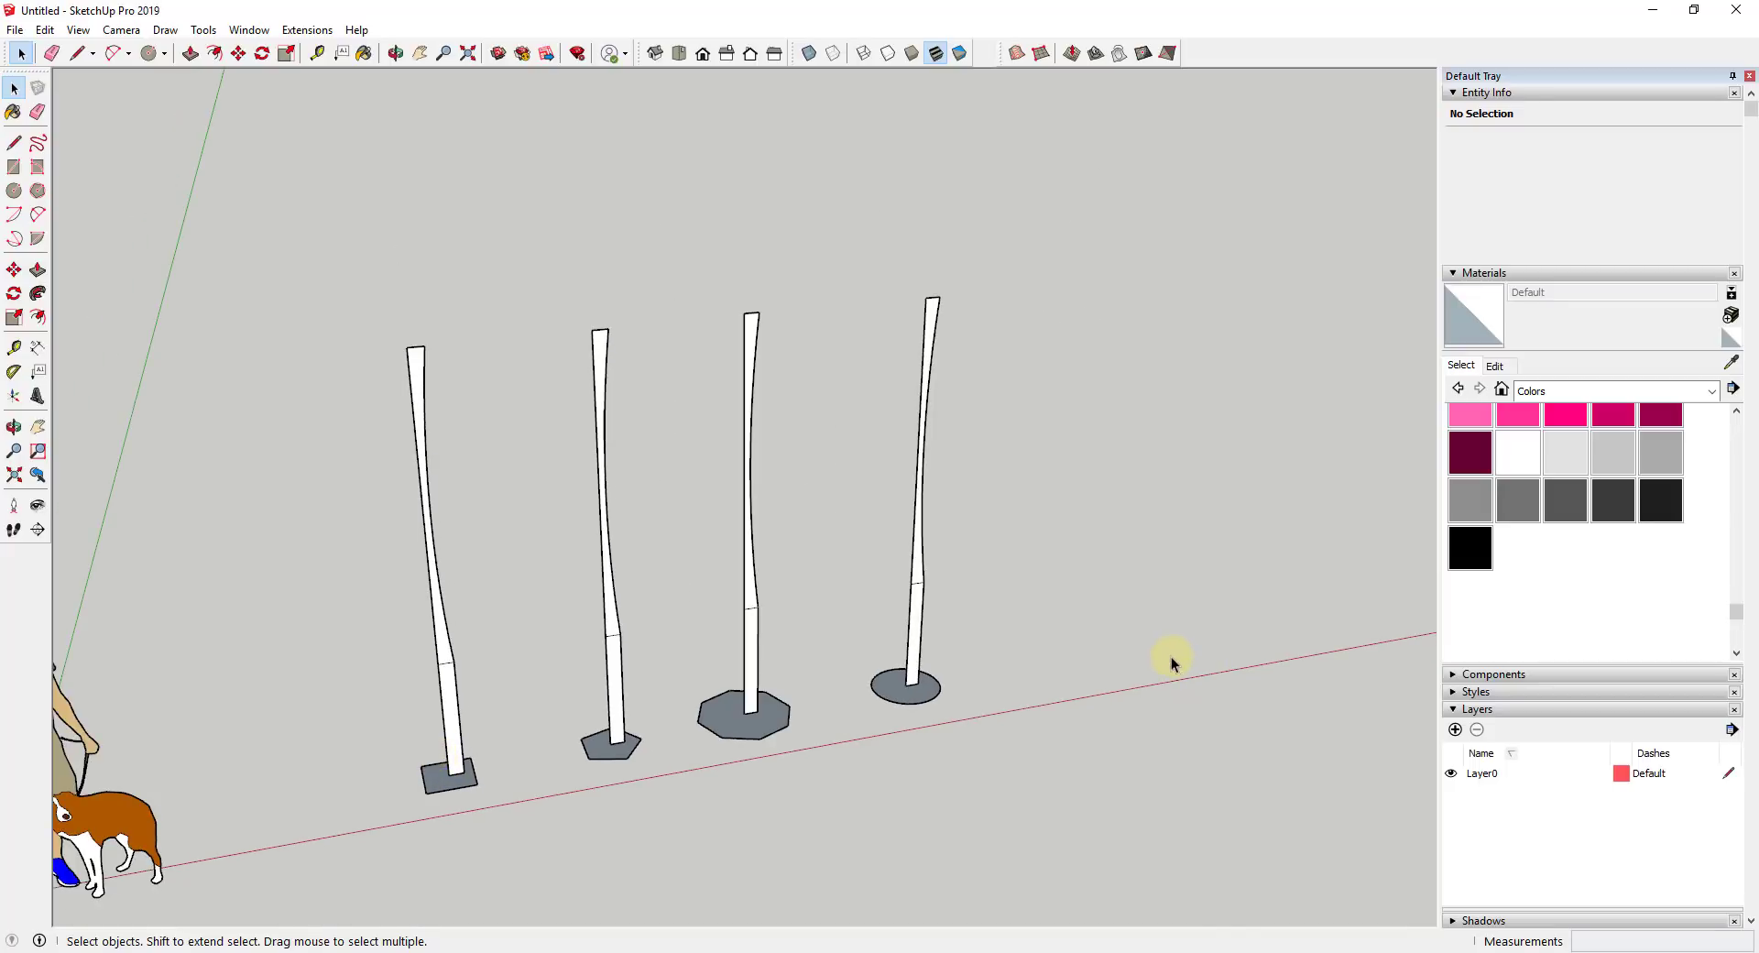
pyautogui.keyDown('shift'); pyautogui.moveTo(1154, 666); pyautogui.dragTo(820, 670, button='middle'); pyautogui.keyUp('shift')
pyautogui.press('c')
pyautogui.click(869, 664)
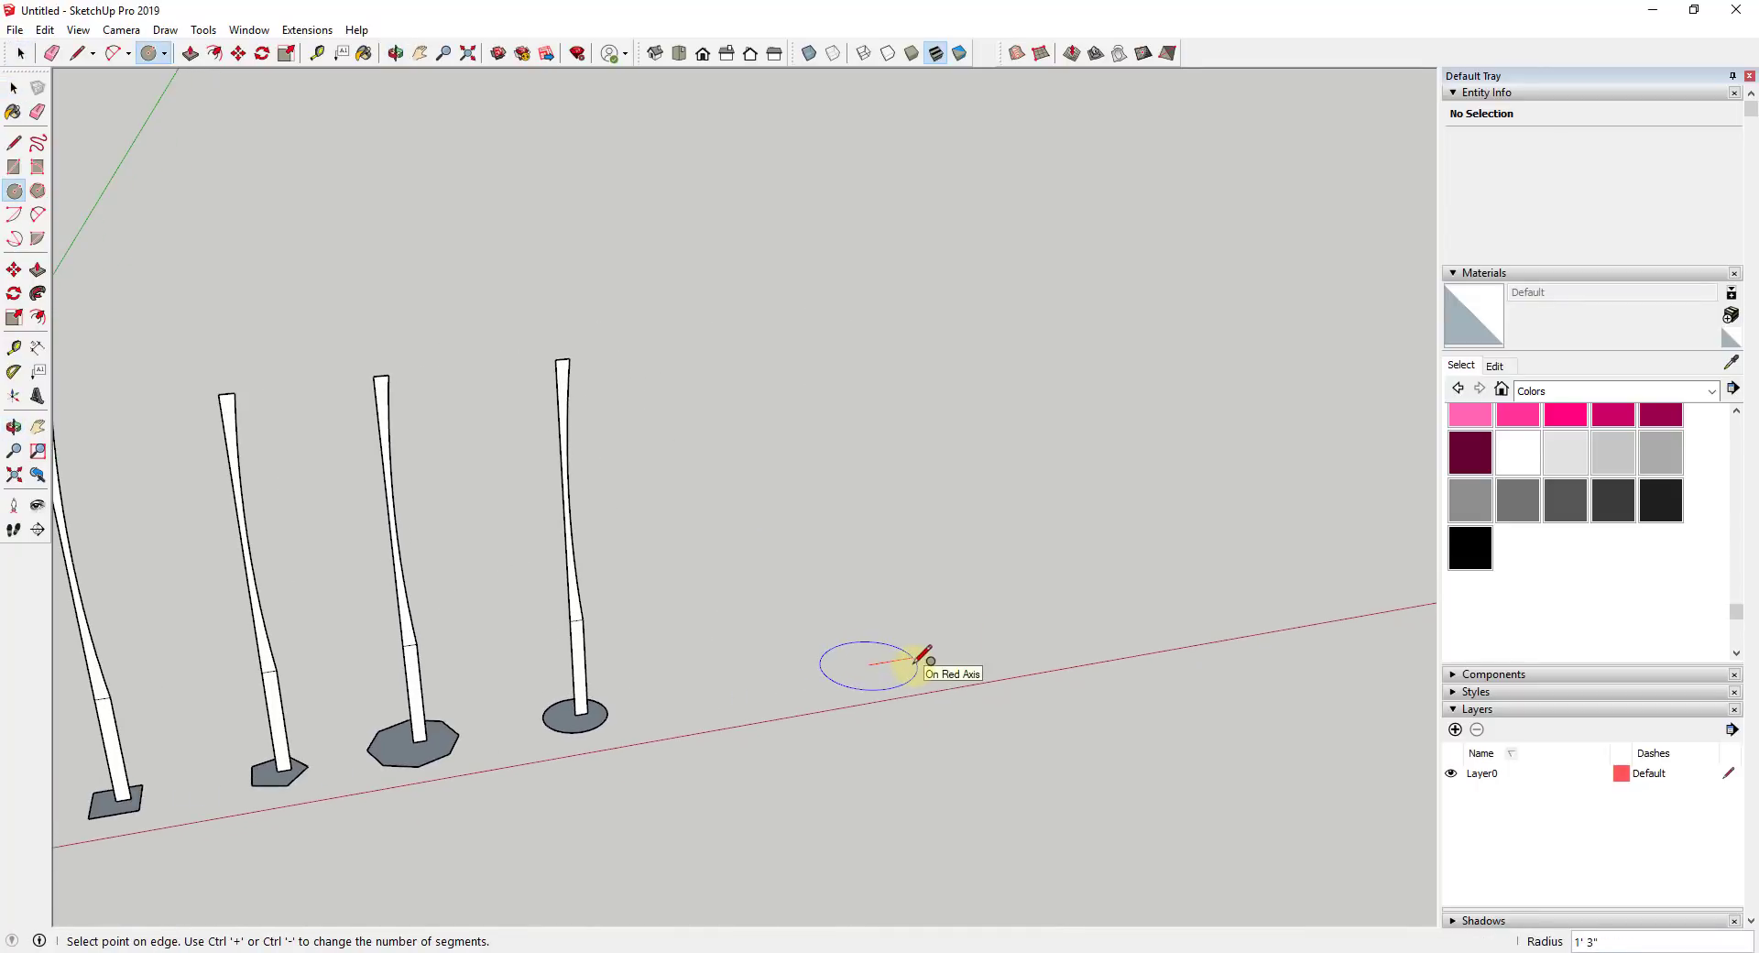
pyautogui.click(913, 664)
# Draw a small profile circle at the large circle's edge.
pyautogui.press('space')
pyautogui.scroll(3, 916, 646)
pyautogui.press('c')
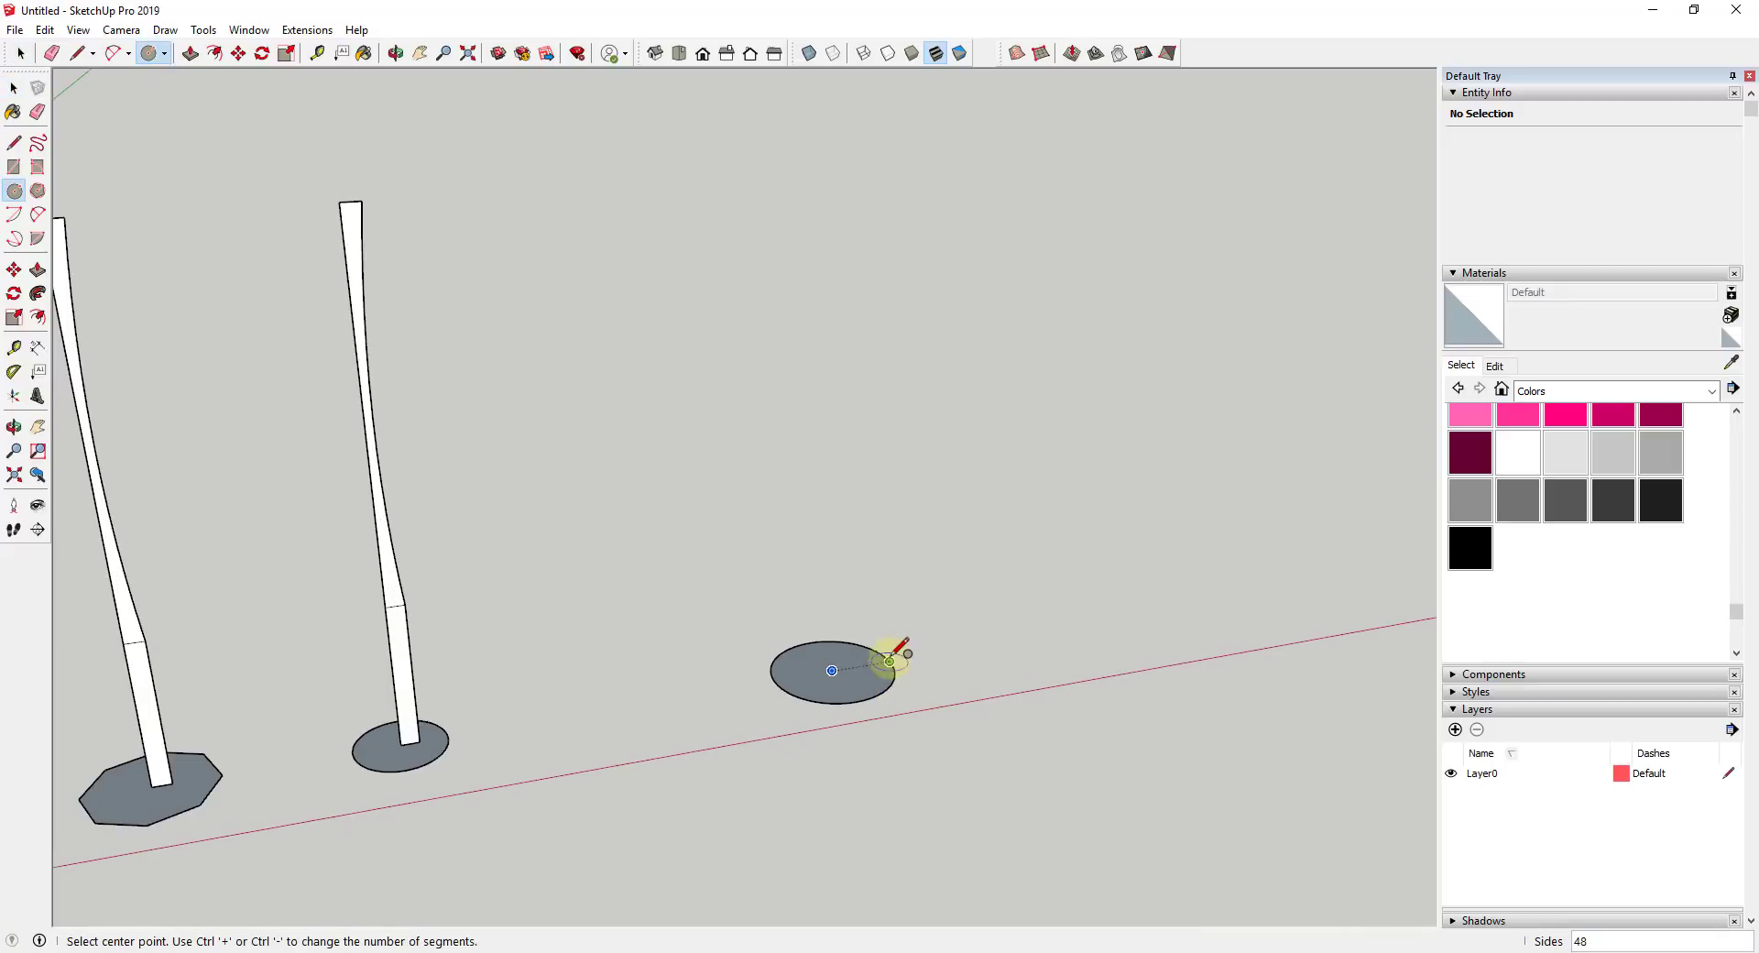
pyautogui.click(889, 660)
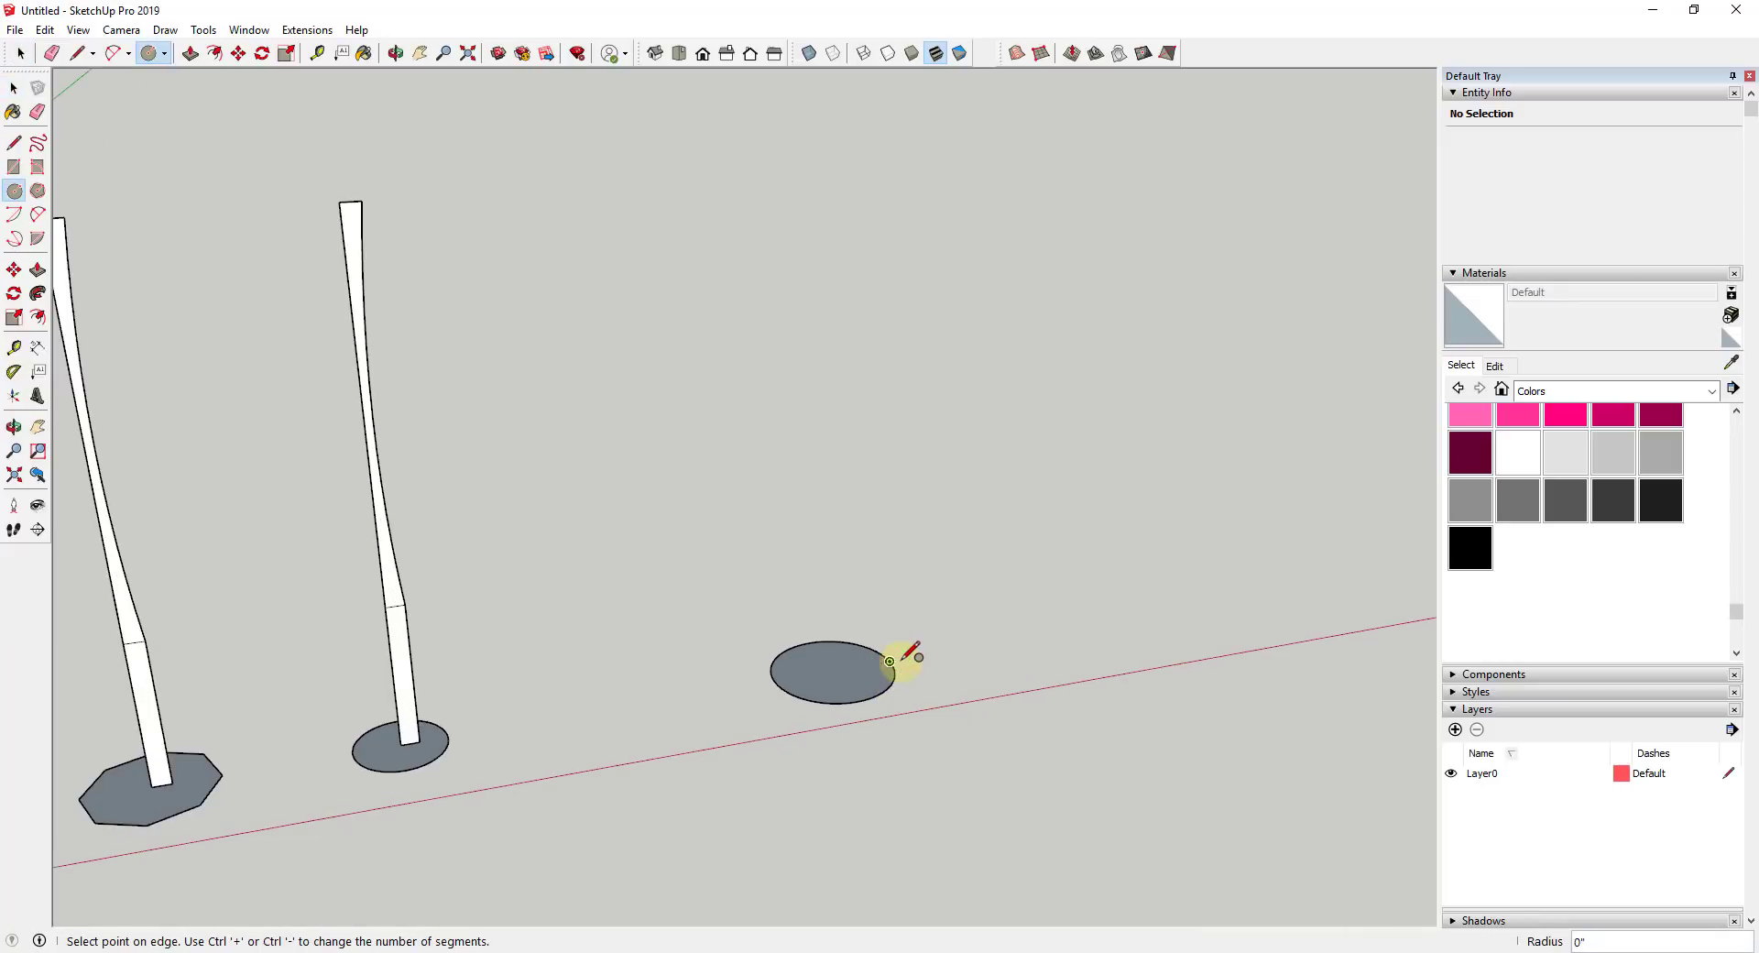
pyautogui.click(919, 654)
pyautogui.scroll(7, 902, 665)
# Follow Me the small circle around the large circle to form a torus.
pyautogui.press('space')
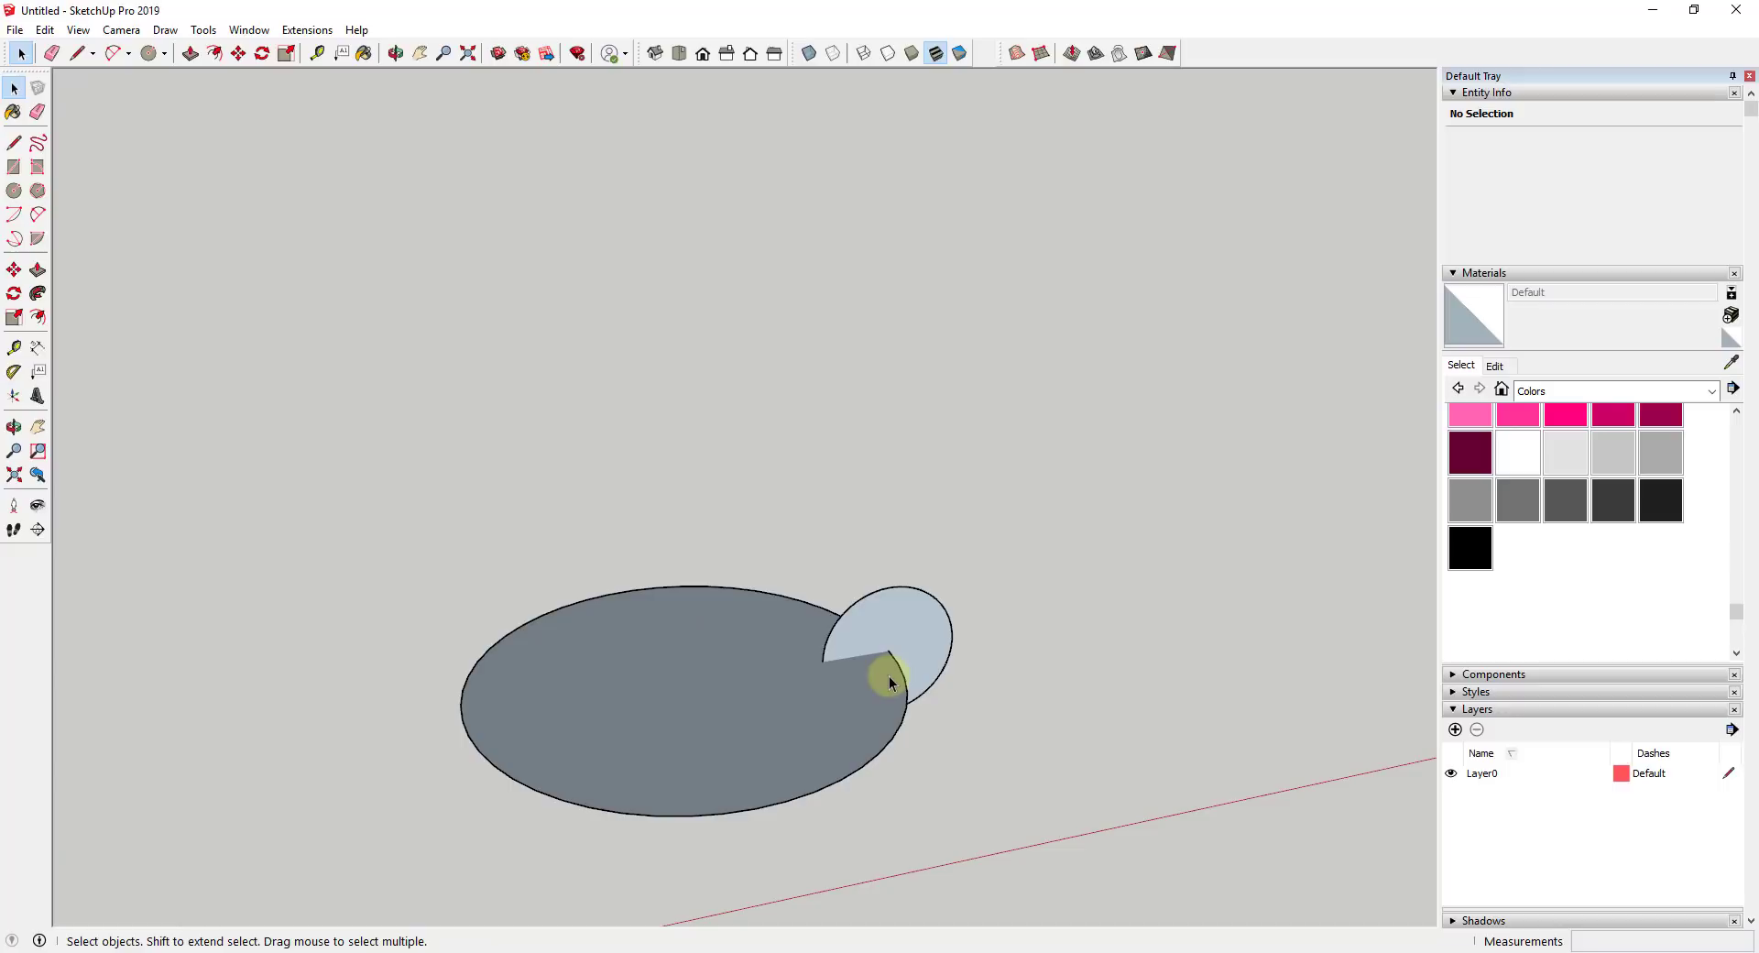
pyautogui.click(901, 680)
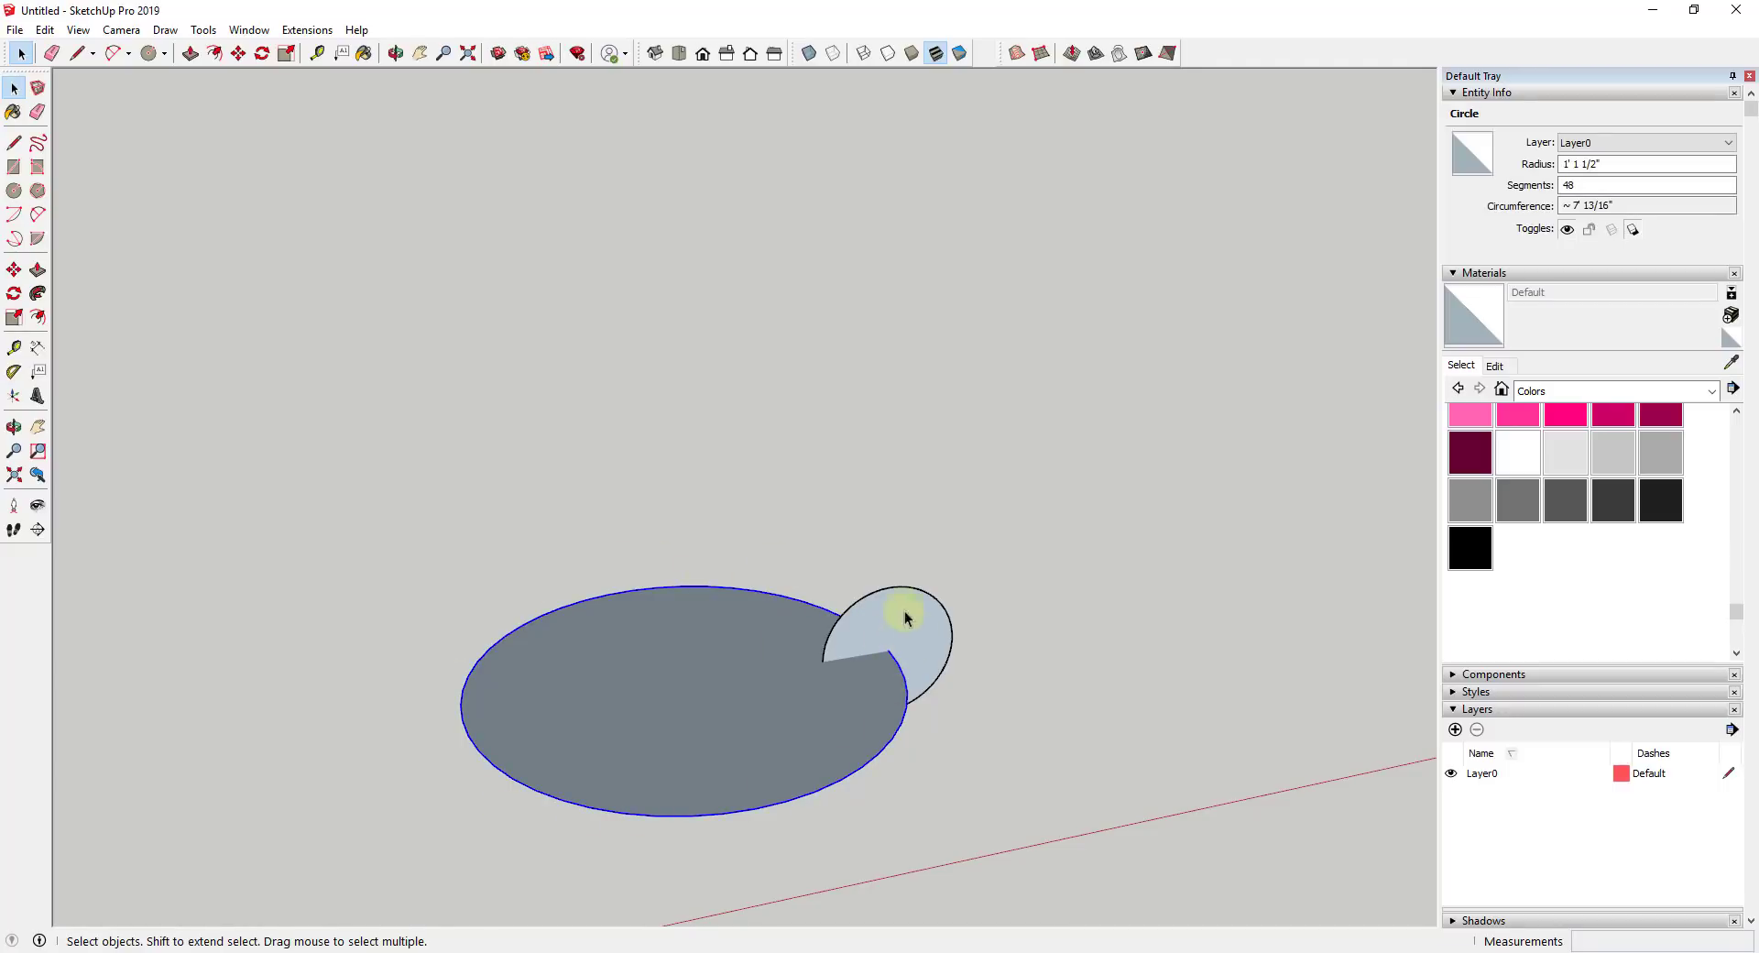
pyautogui.click(38, 293)
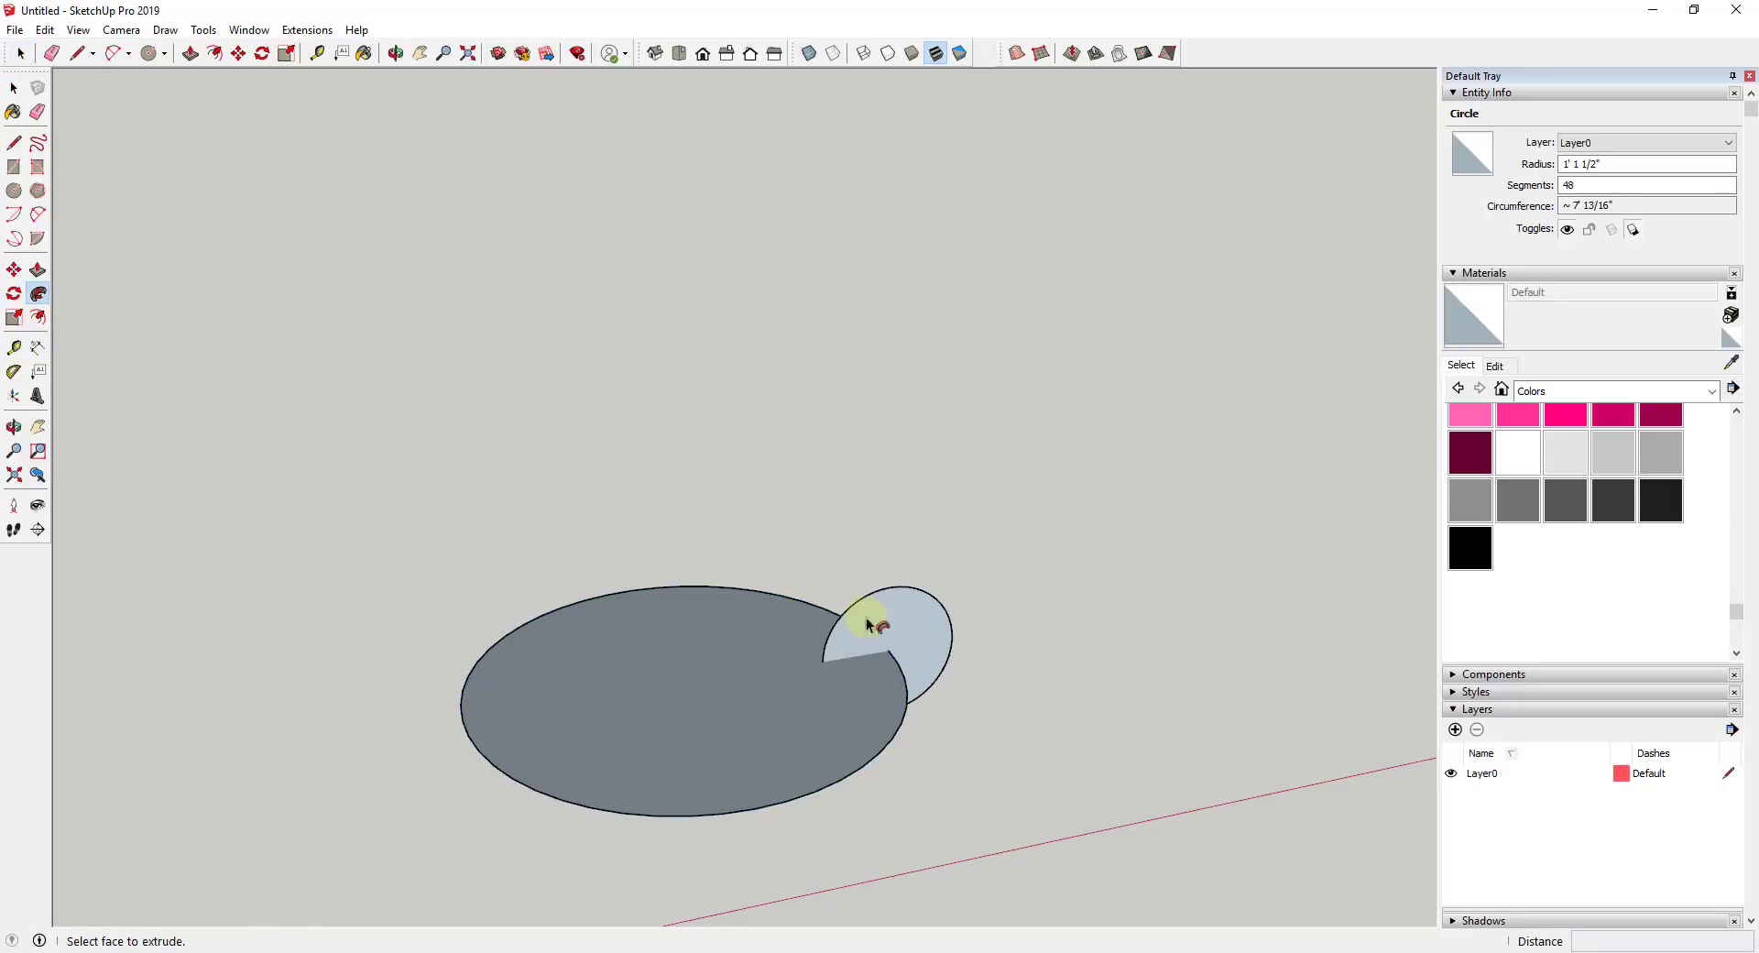
pyautogui.click(912, 642)
pyautogui.moveTo(910, 644); pyautogui.dragTo(806, 757, button='middle')
pyautogui.press('space')
pyautogui.scroll(3, 779, 724)
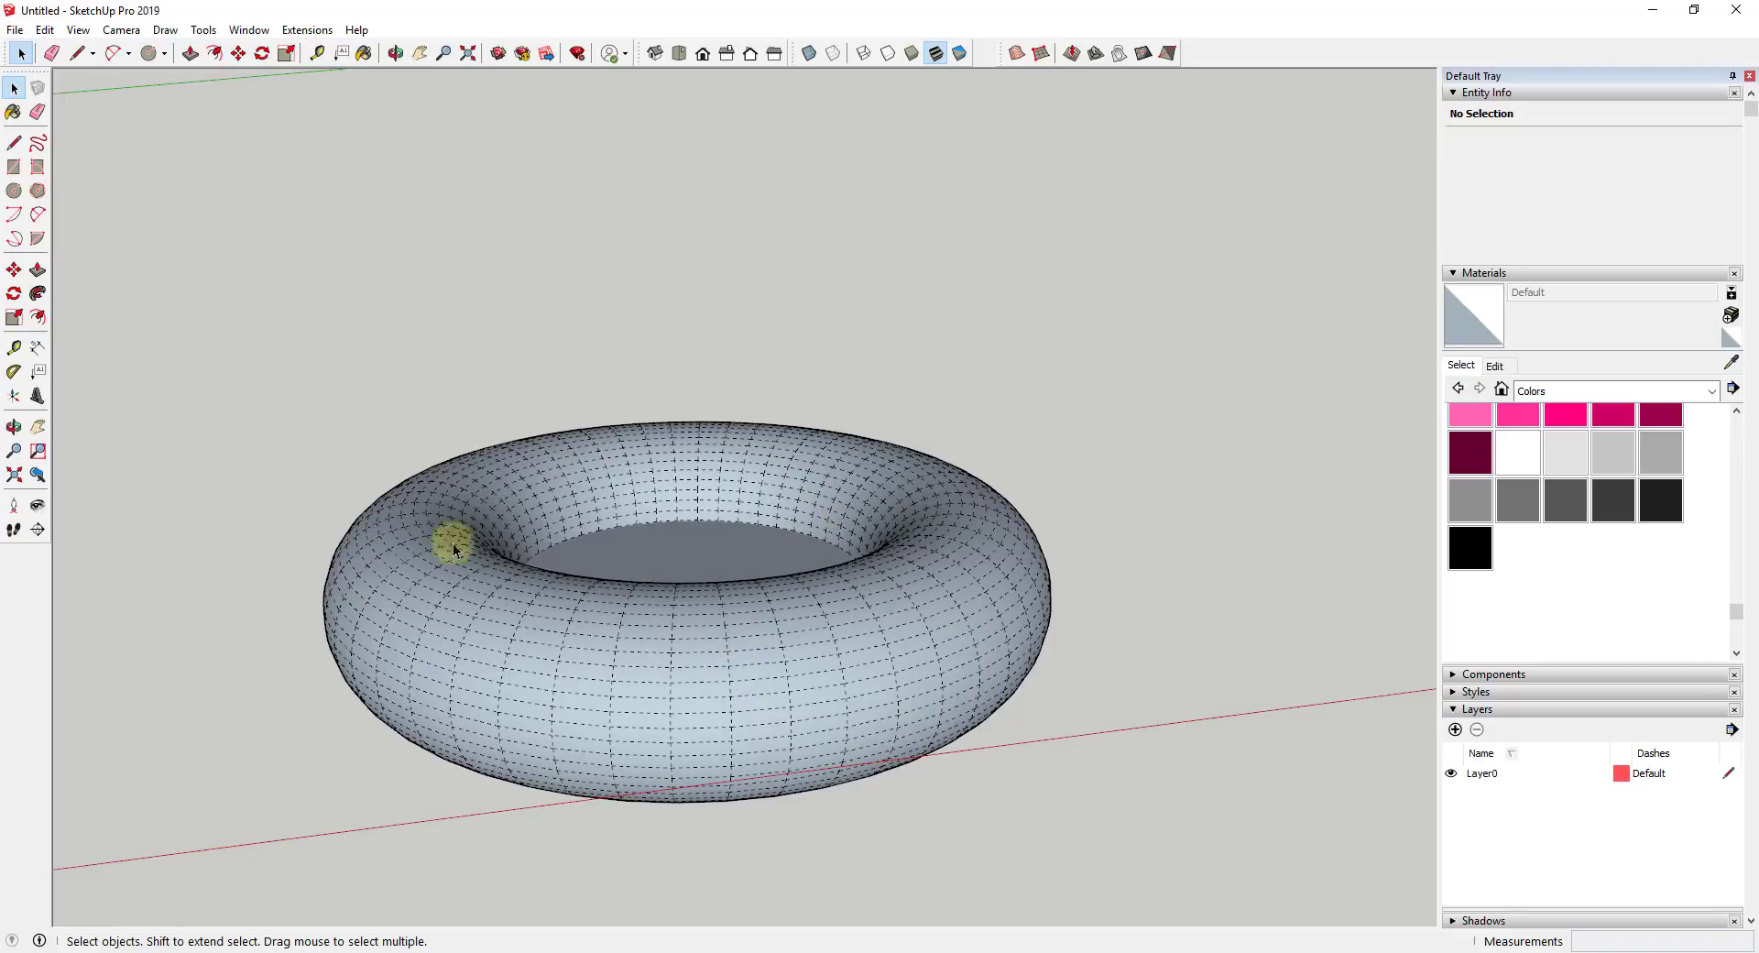
pyautogui.scroll(-2, 796, 689)
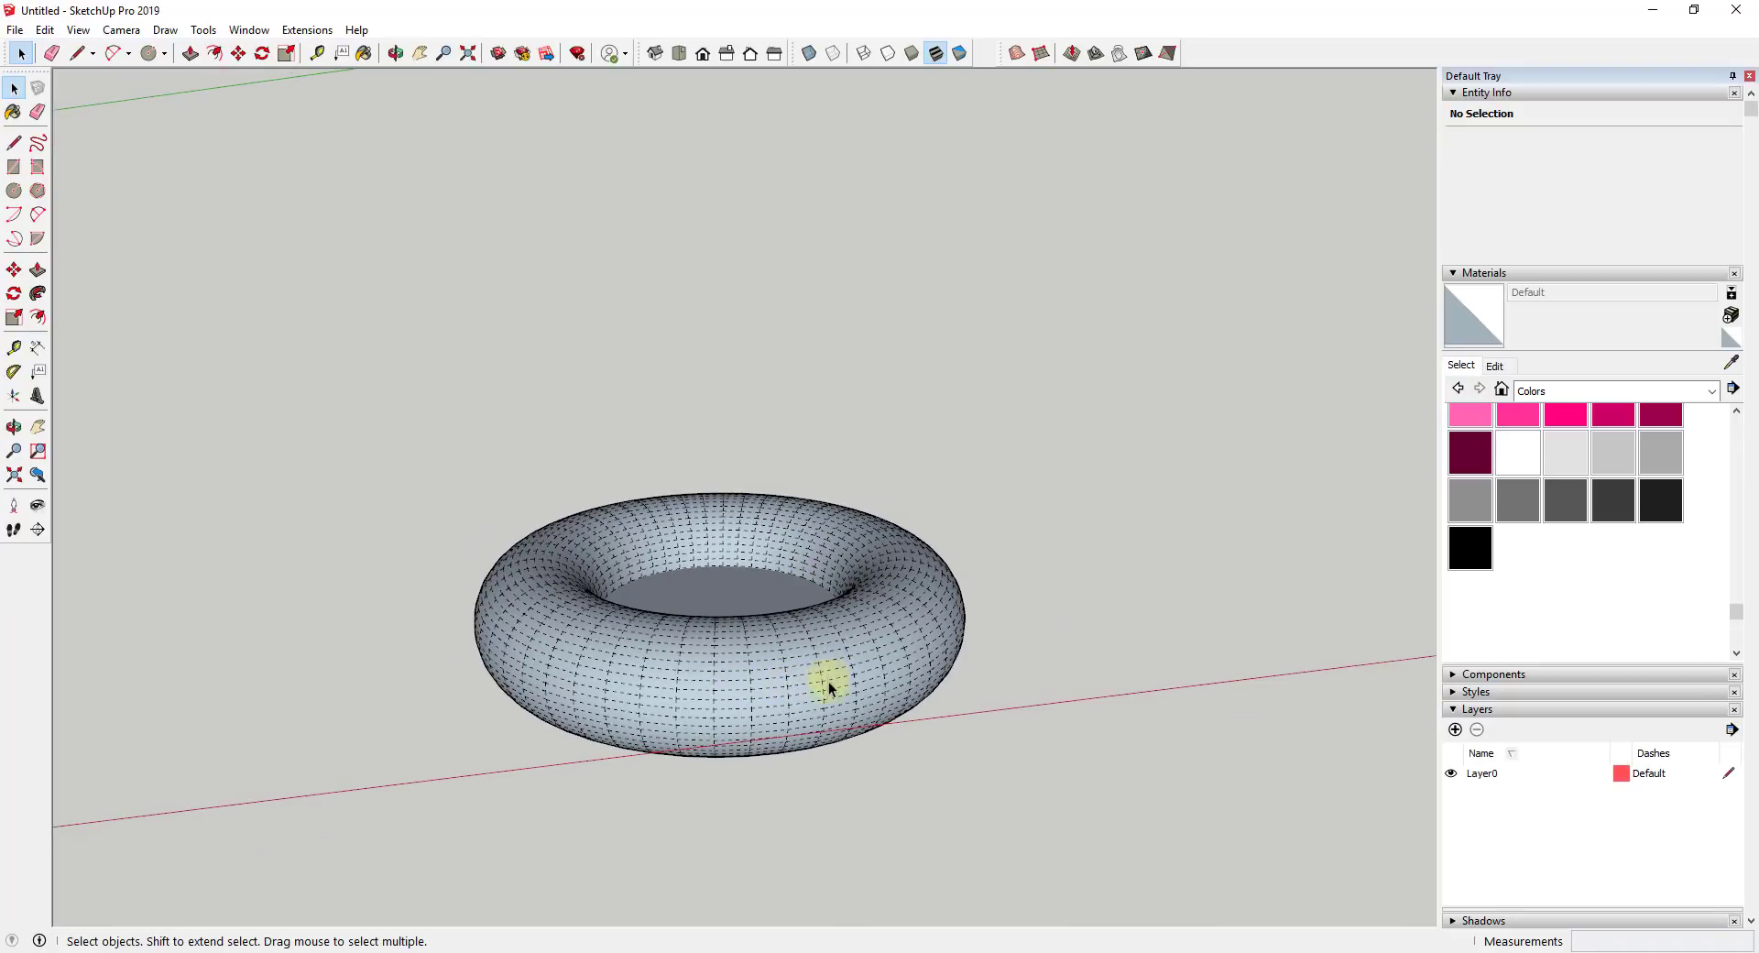
# Turn off Hidden Geometry to hide the ring's mesh lines, then inspect its faces.
pyautogui.click(78, 29)
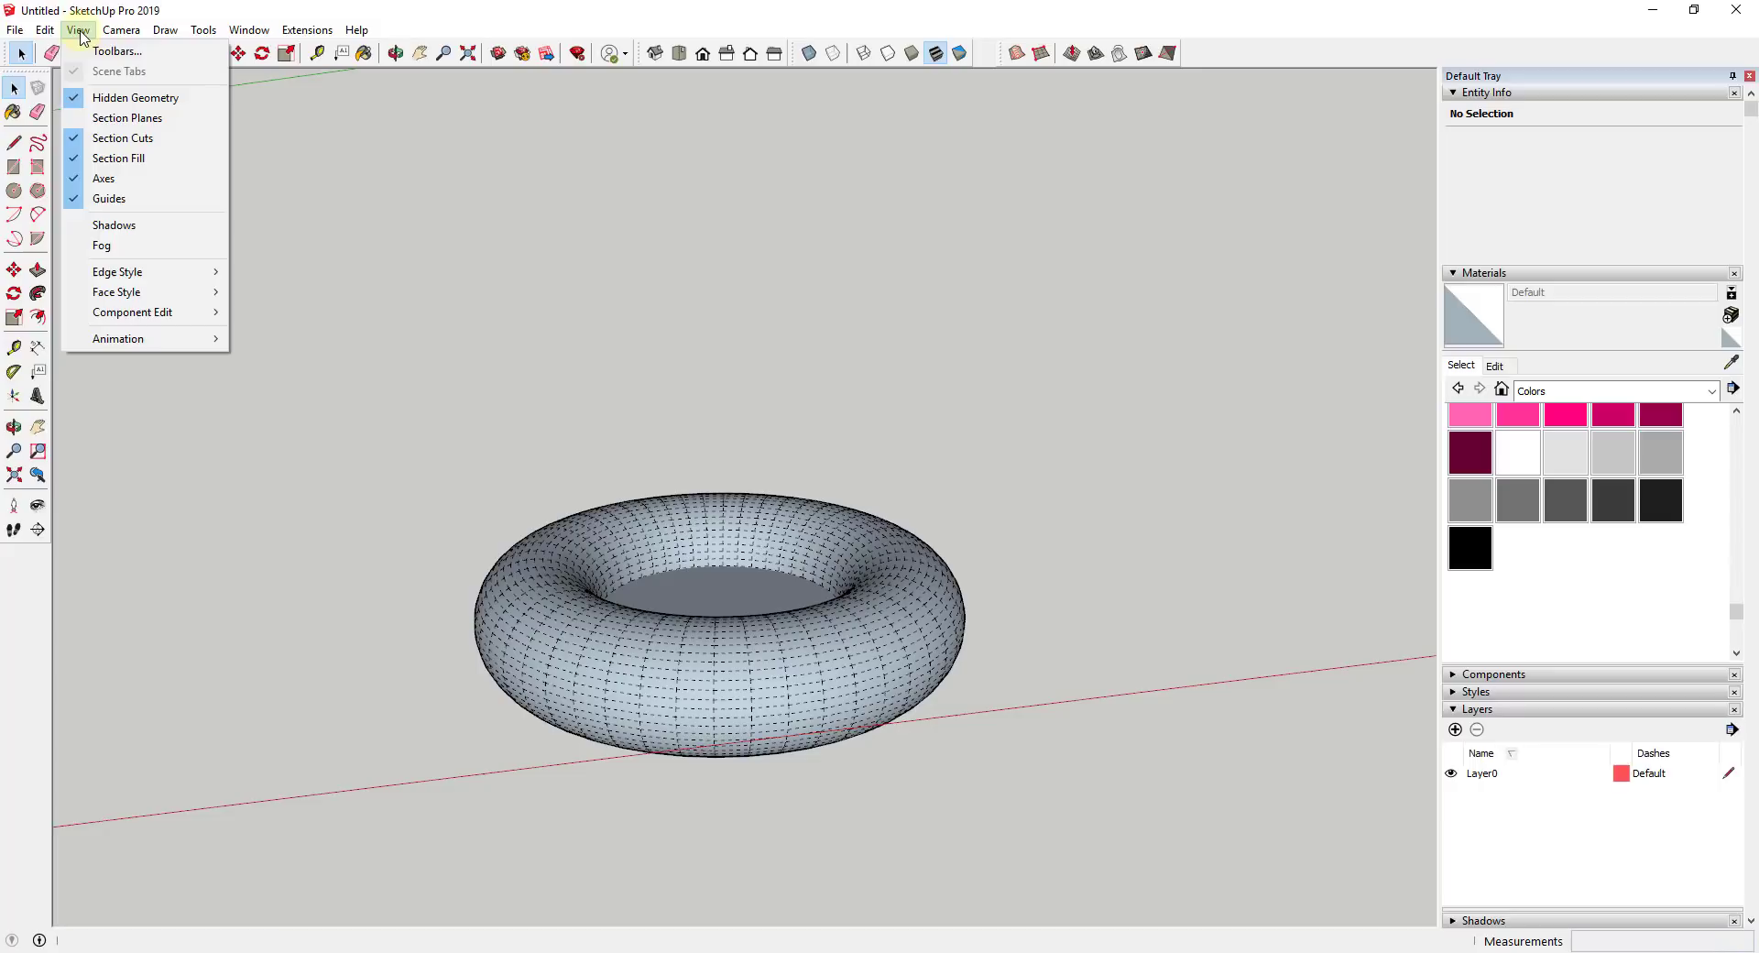
pyautogui.click(128, 97)
pyautogui.moveTo(761, 610)
pyautogui.mouseDown(button='middle')
pyautogui.moveTo(857, 581)
pyautogui.moveTo(778, 609)
pyautogui.mouseUp(button='middle')
pyautogui.scroll(-5, 778, 603)
pyautogui.click(845, 662)
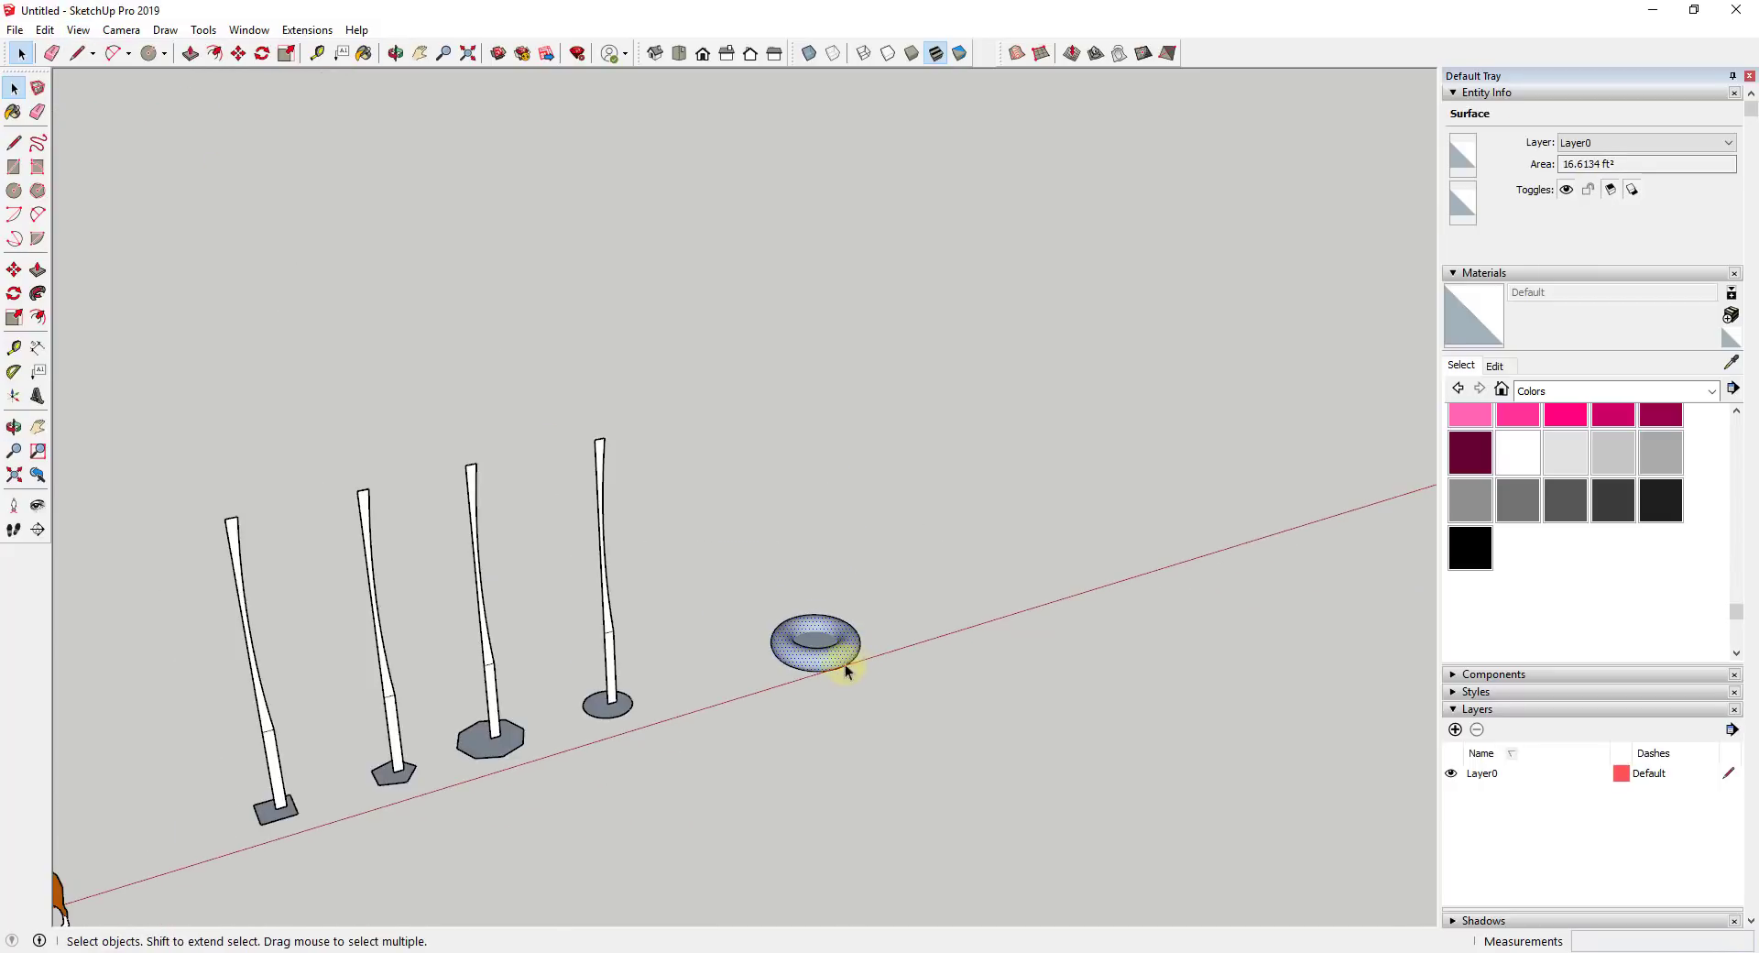
pyautogui.scroll(3, 814, 656)
pyautogui.scroll(-2, 814, 656)
pyautogui.scroll(-4, 894, 581)
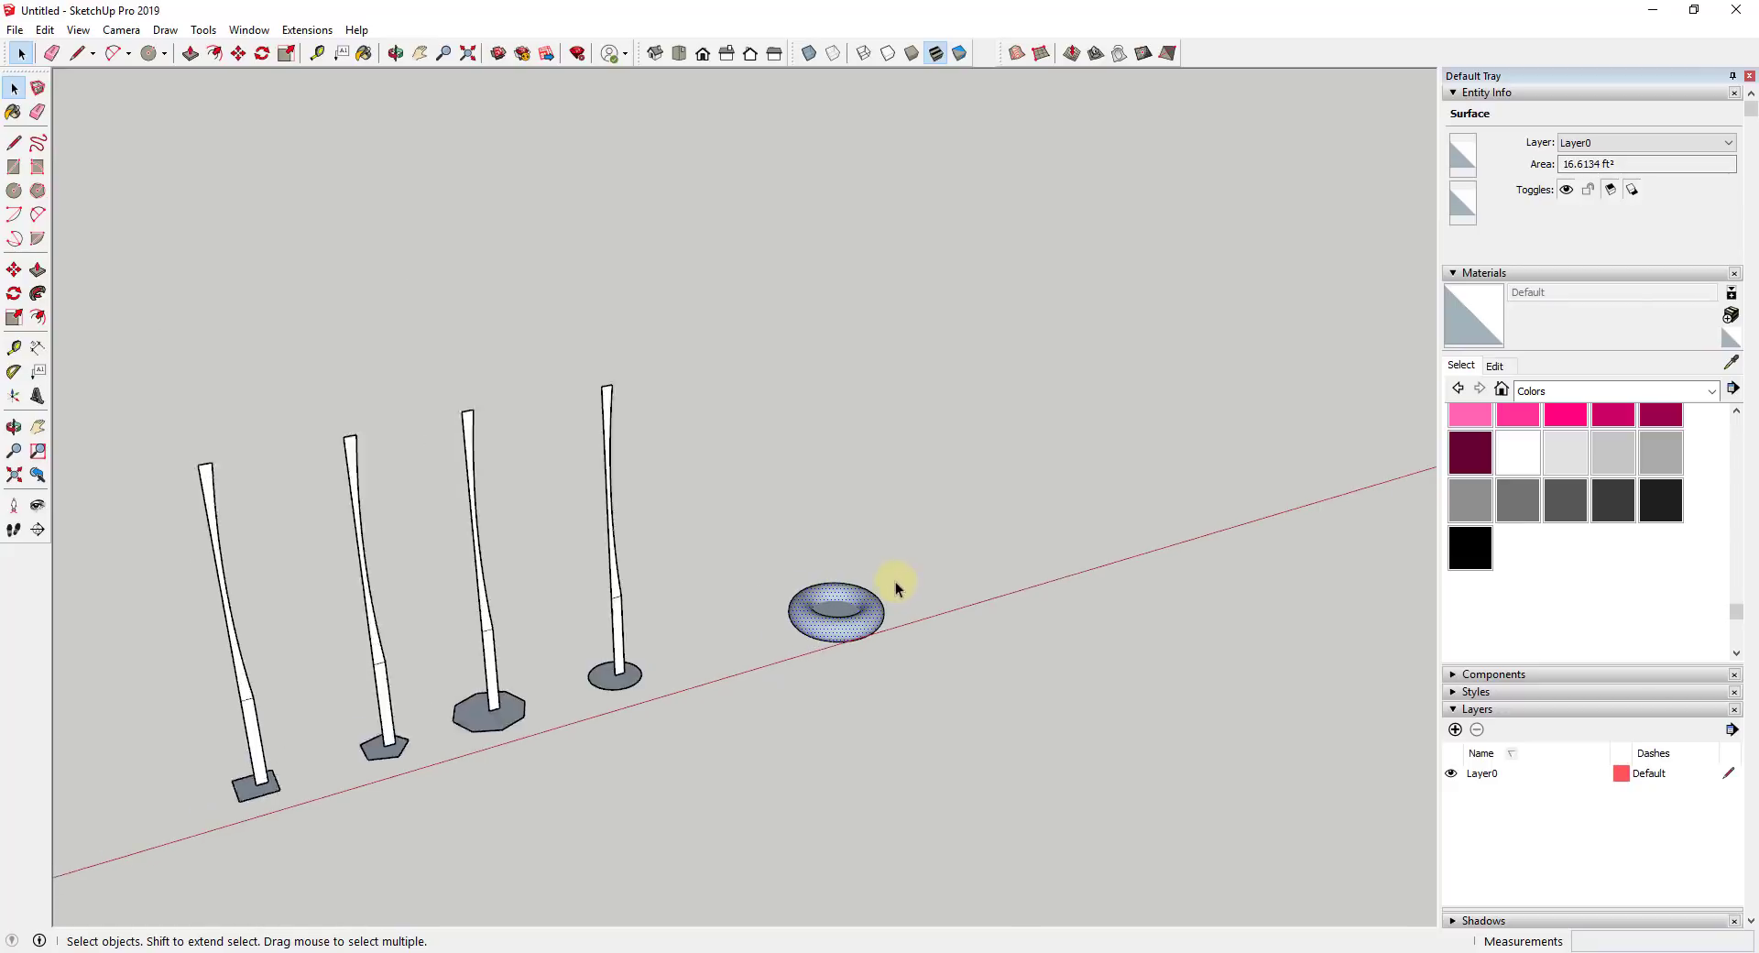
pyautogui.scroll(5, 854, 610)
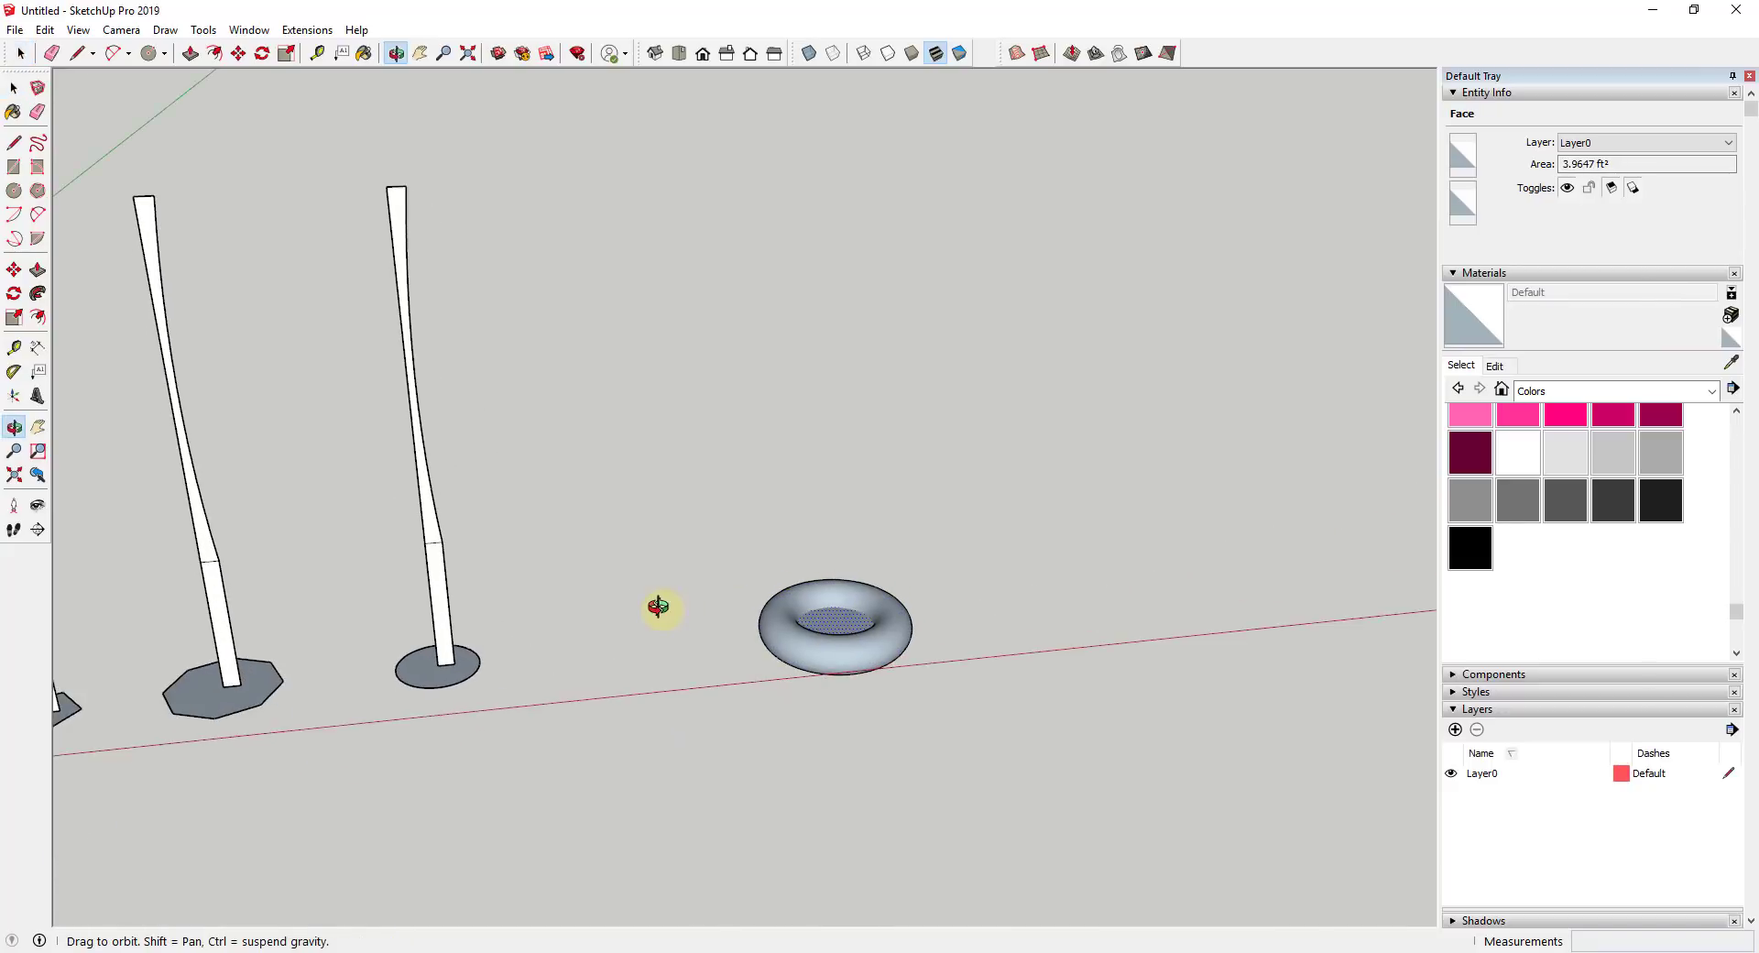
pyautogui.click(851, 614)
pyautogui.moveTo(904, 613); pyautogui.dragTo(732, 659, button='middle')
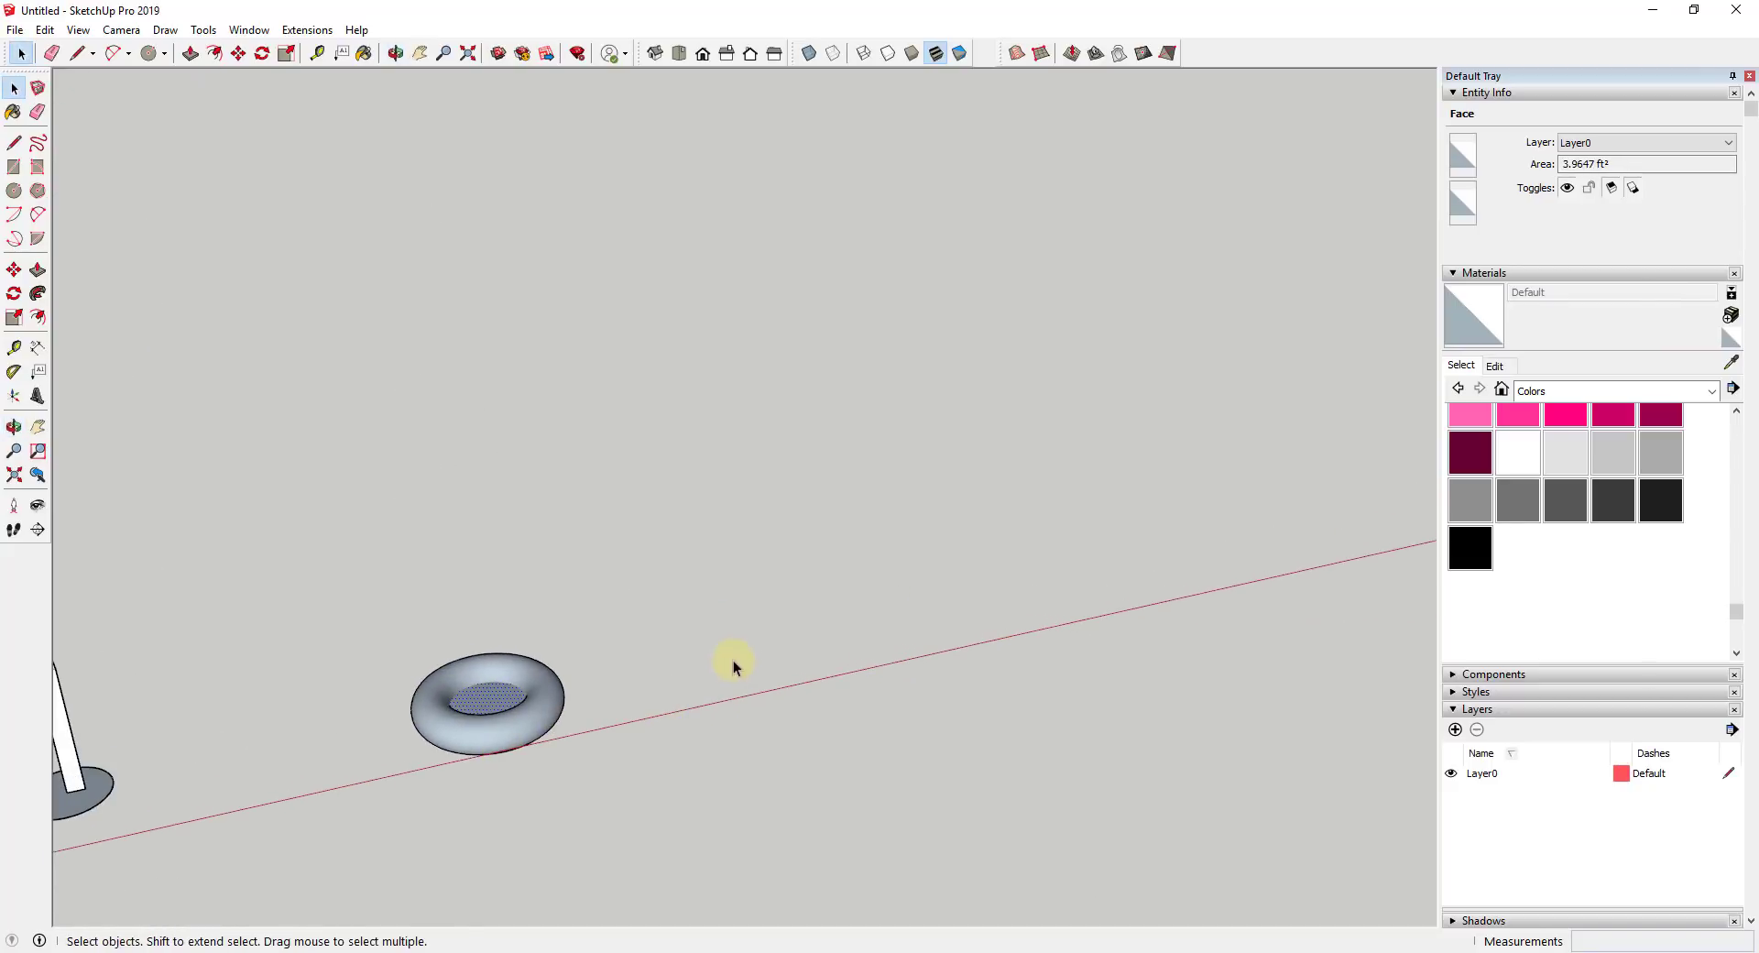
# Draw a 5-sided circle with an 11 3/4" radius beside the torus.
pyautogui.press('c')
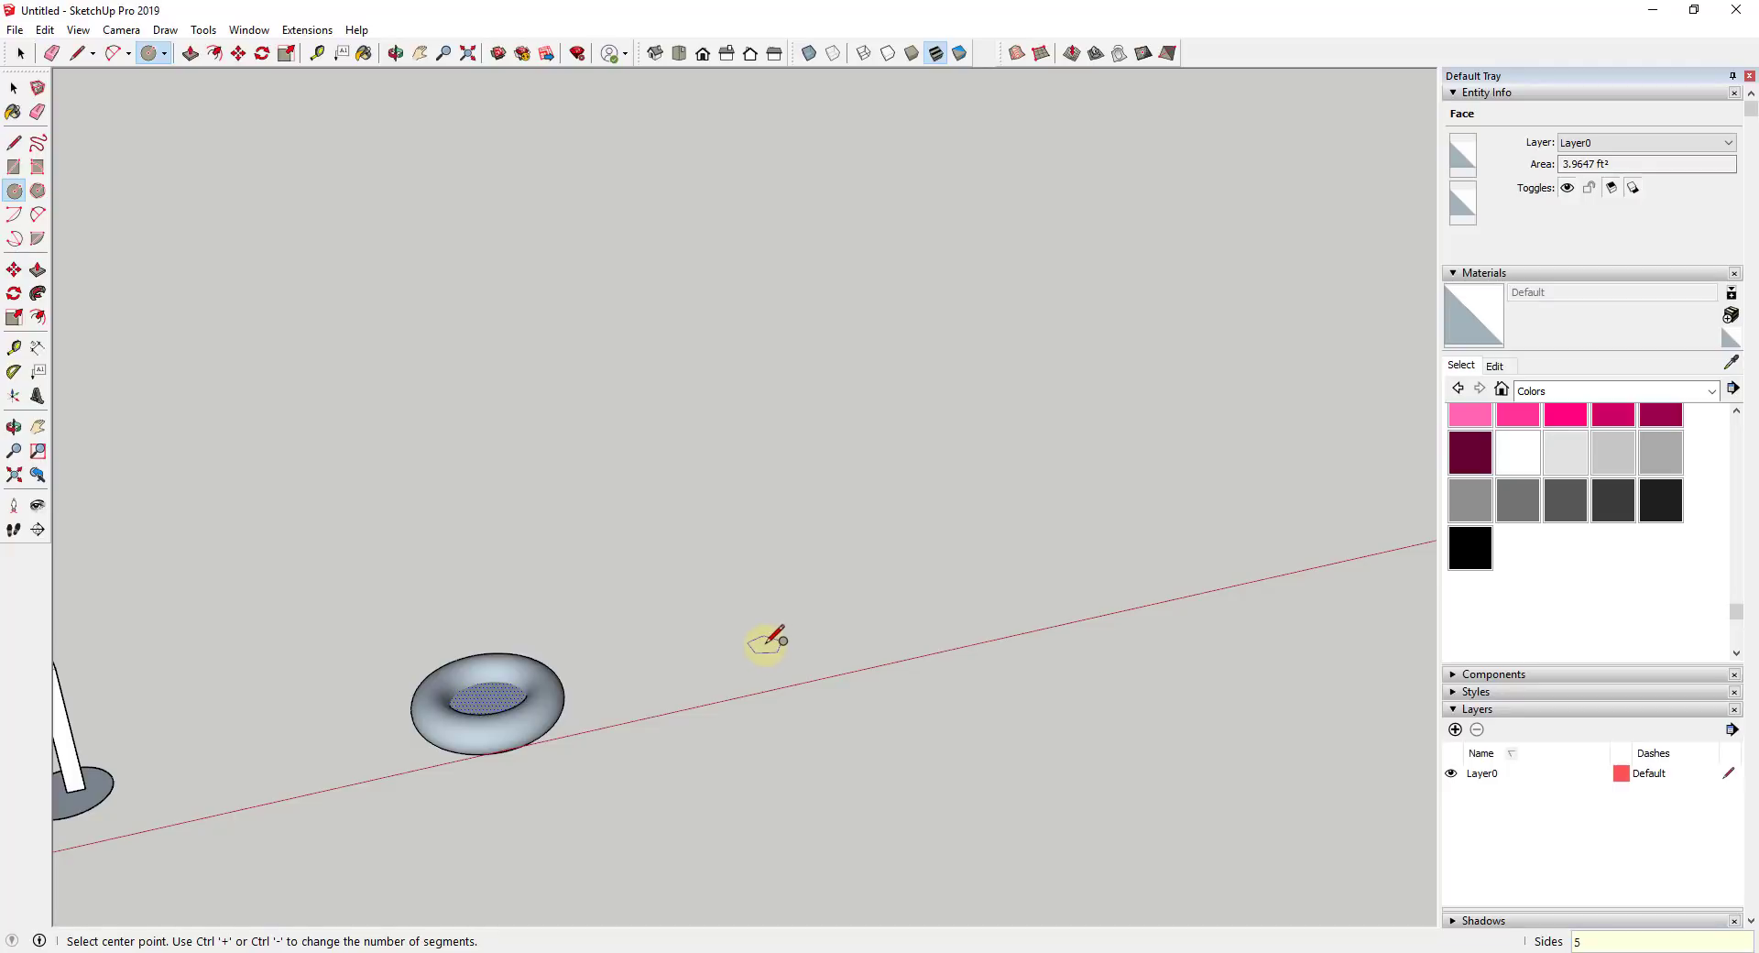
pyautogui.click(756, 648)
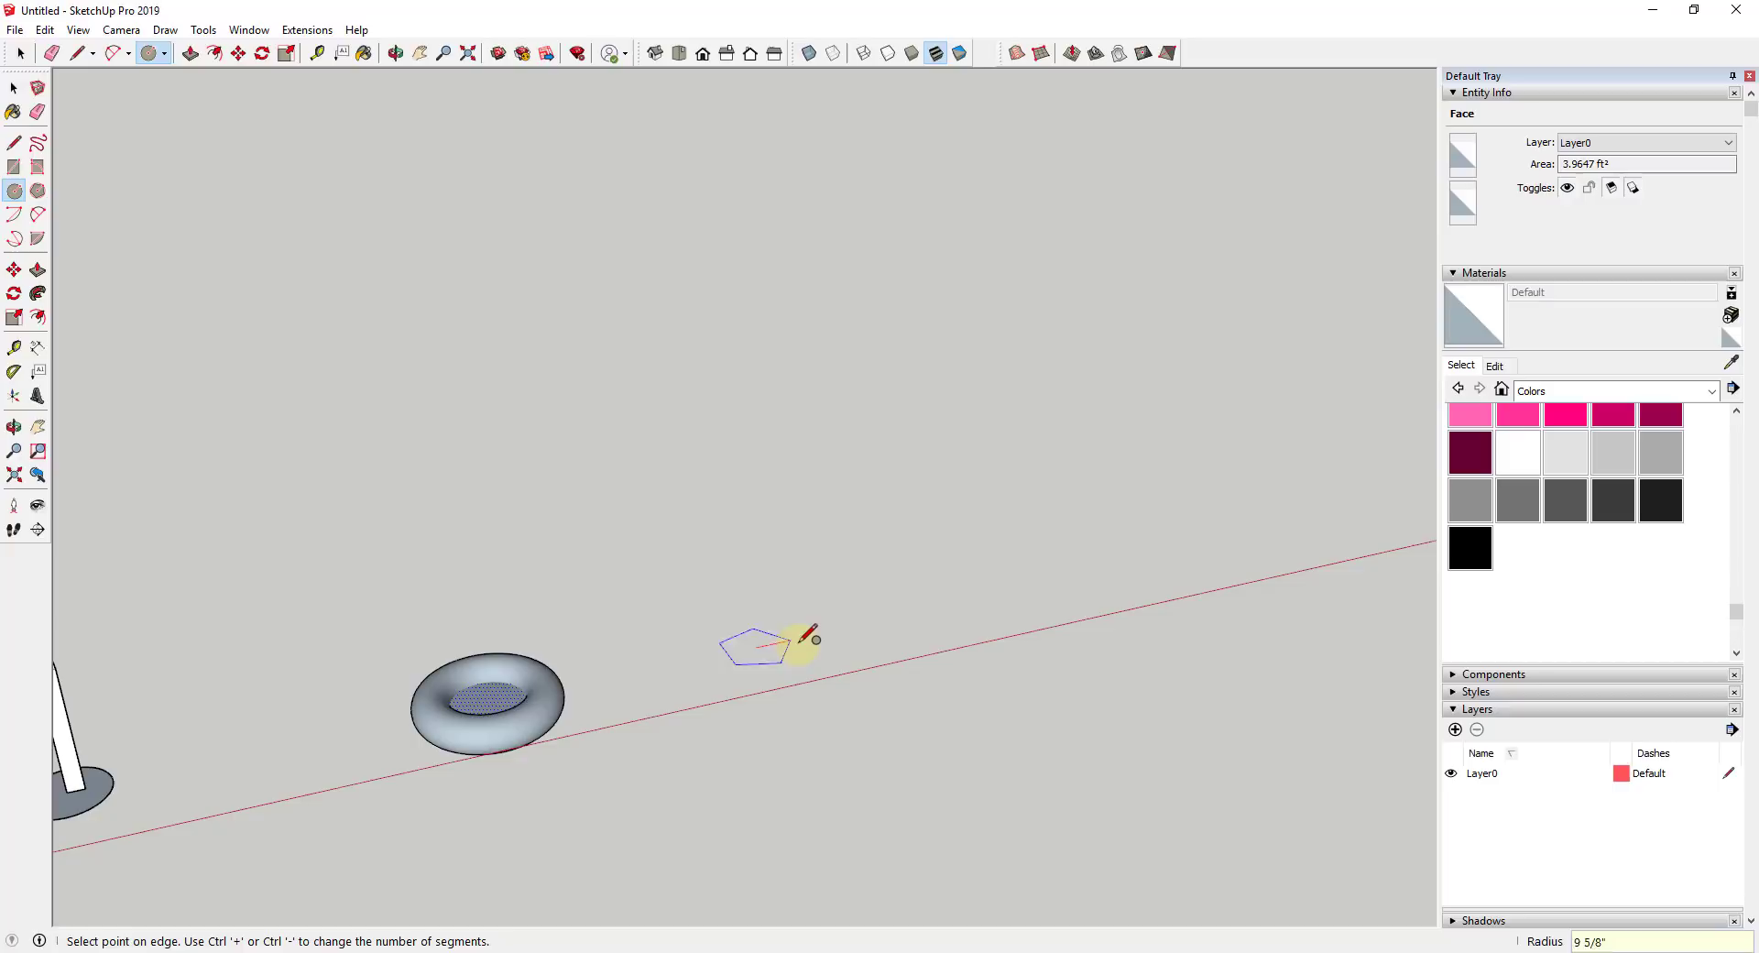
pyautogui.click(797, 639)
pyautogui.press('space')
pyautogui.scroll(2, 666, 665)
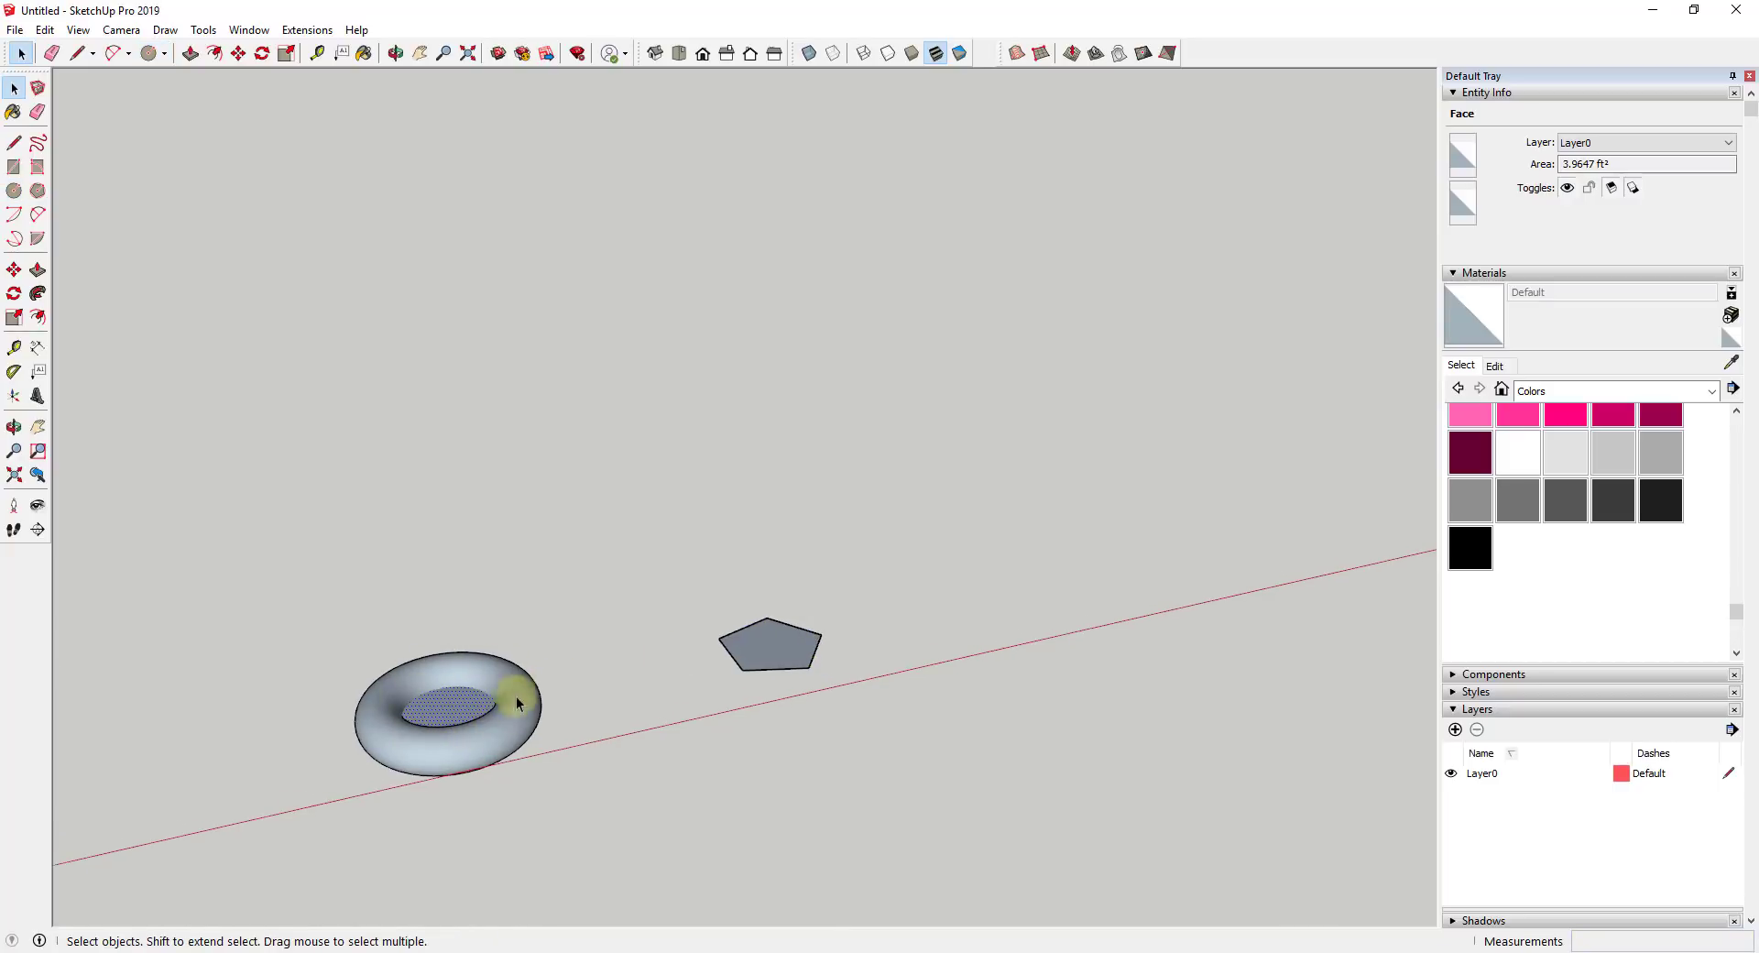
pyautogui.scroll(5, 796, 658)
pyautogui.press('c')
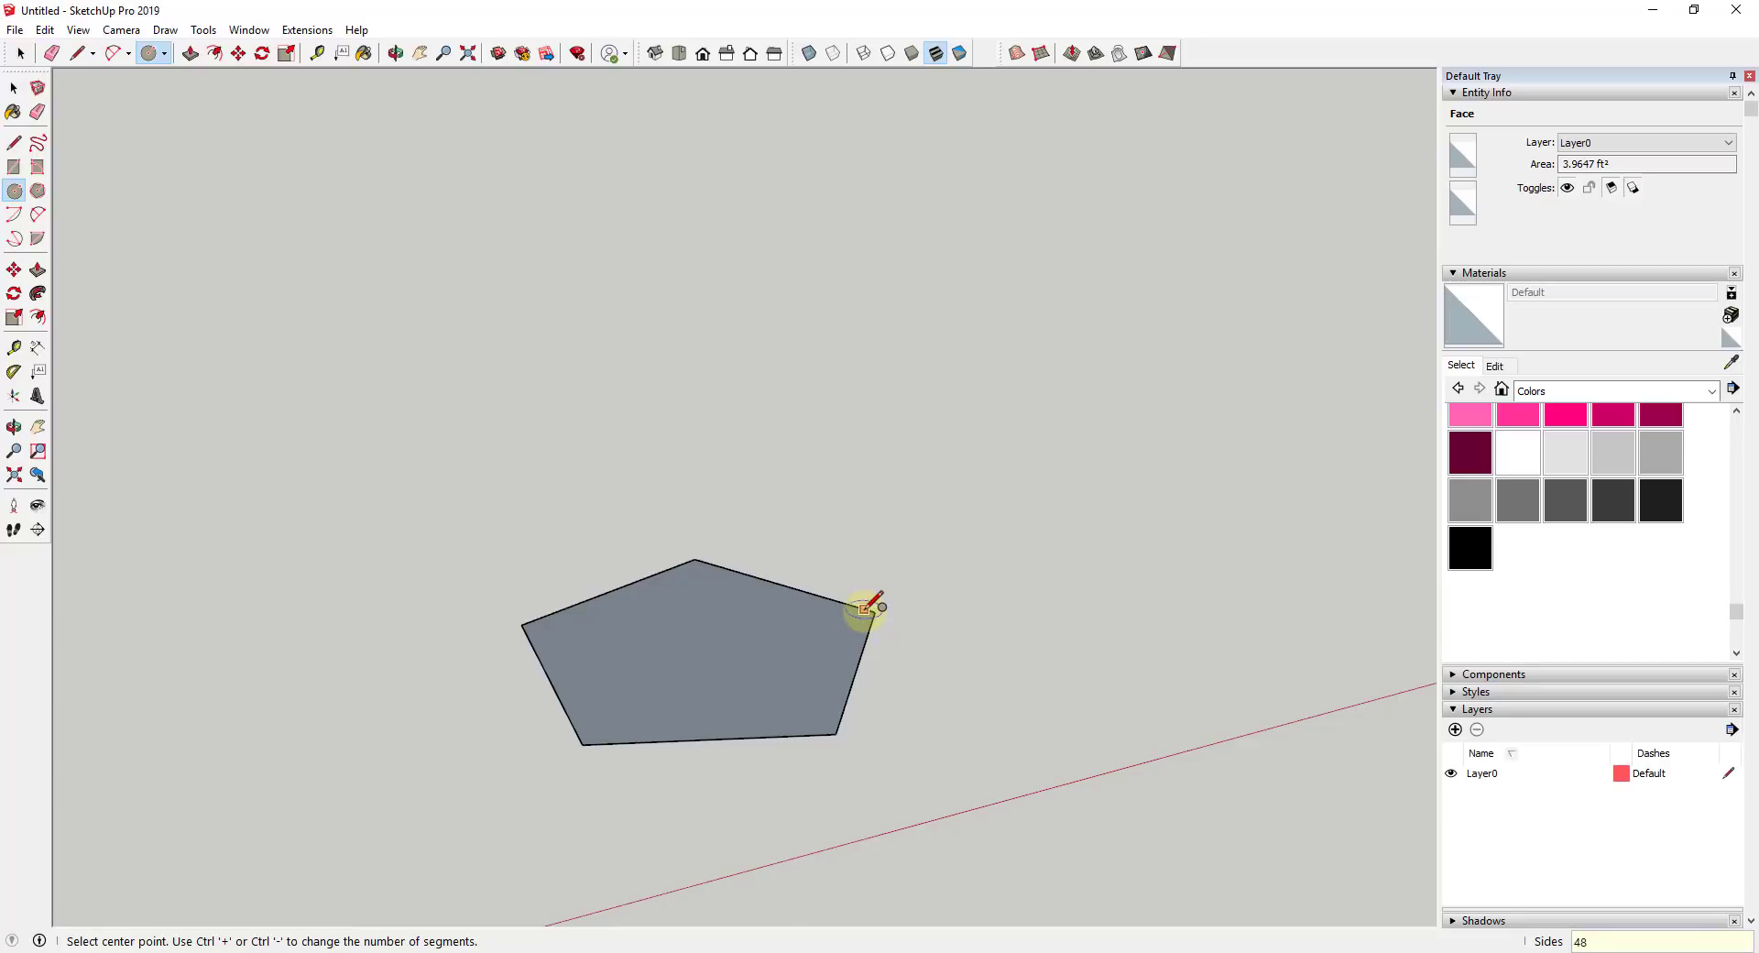
# Draw a small profile circle centred on a pentagon corner.
pyautogui.click(877, 612)
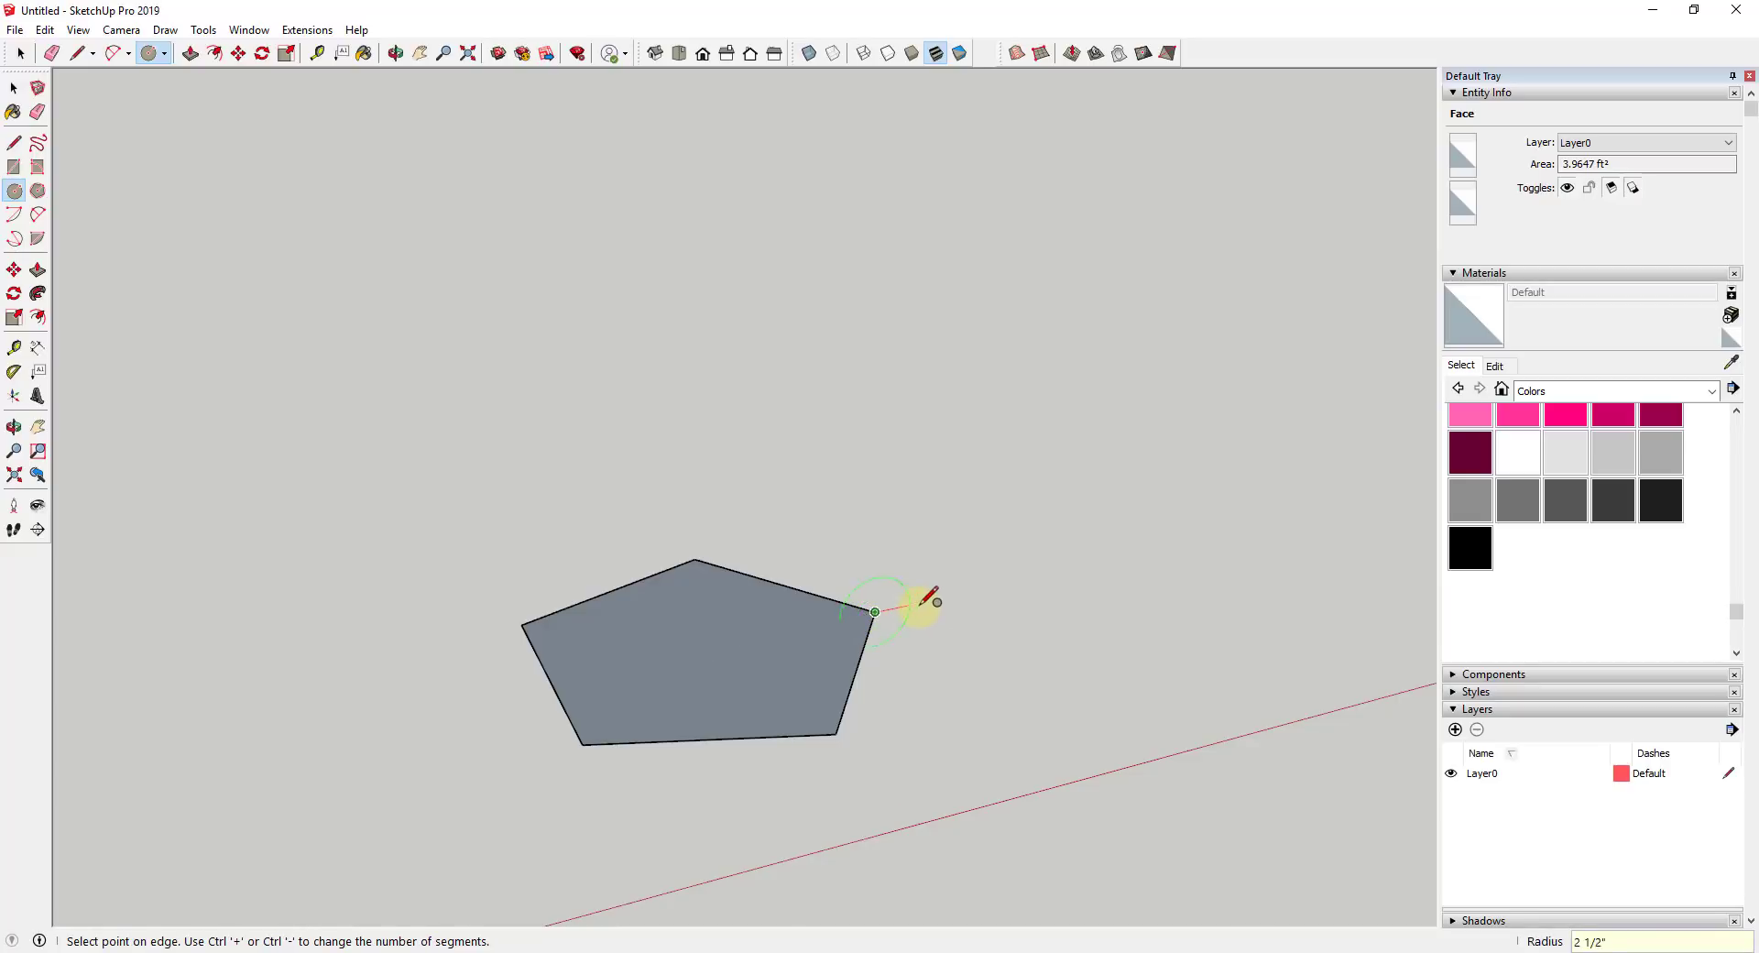
pyautogui.click(911, 601)
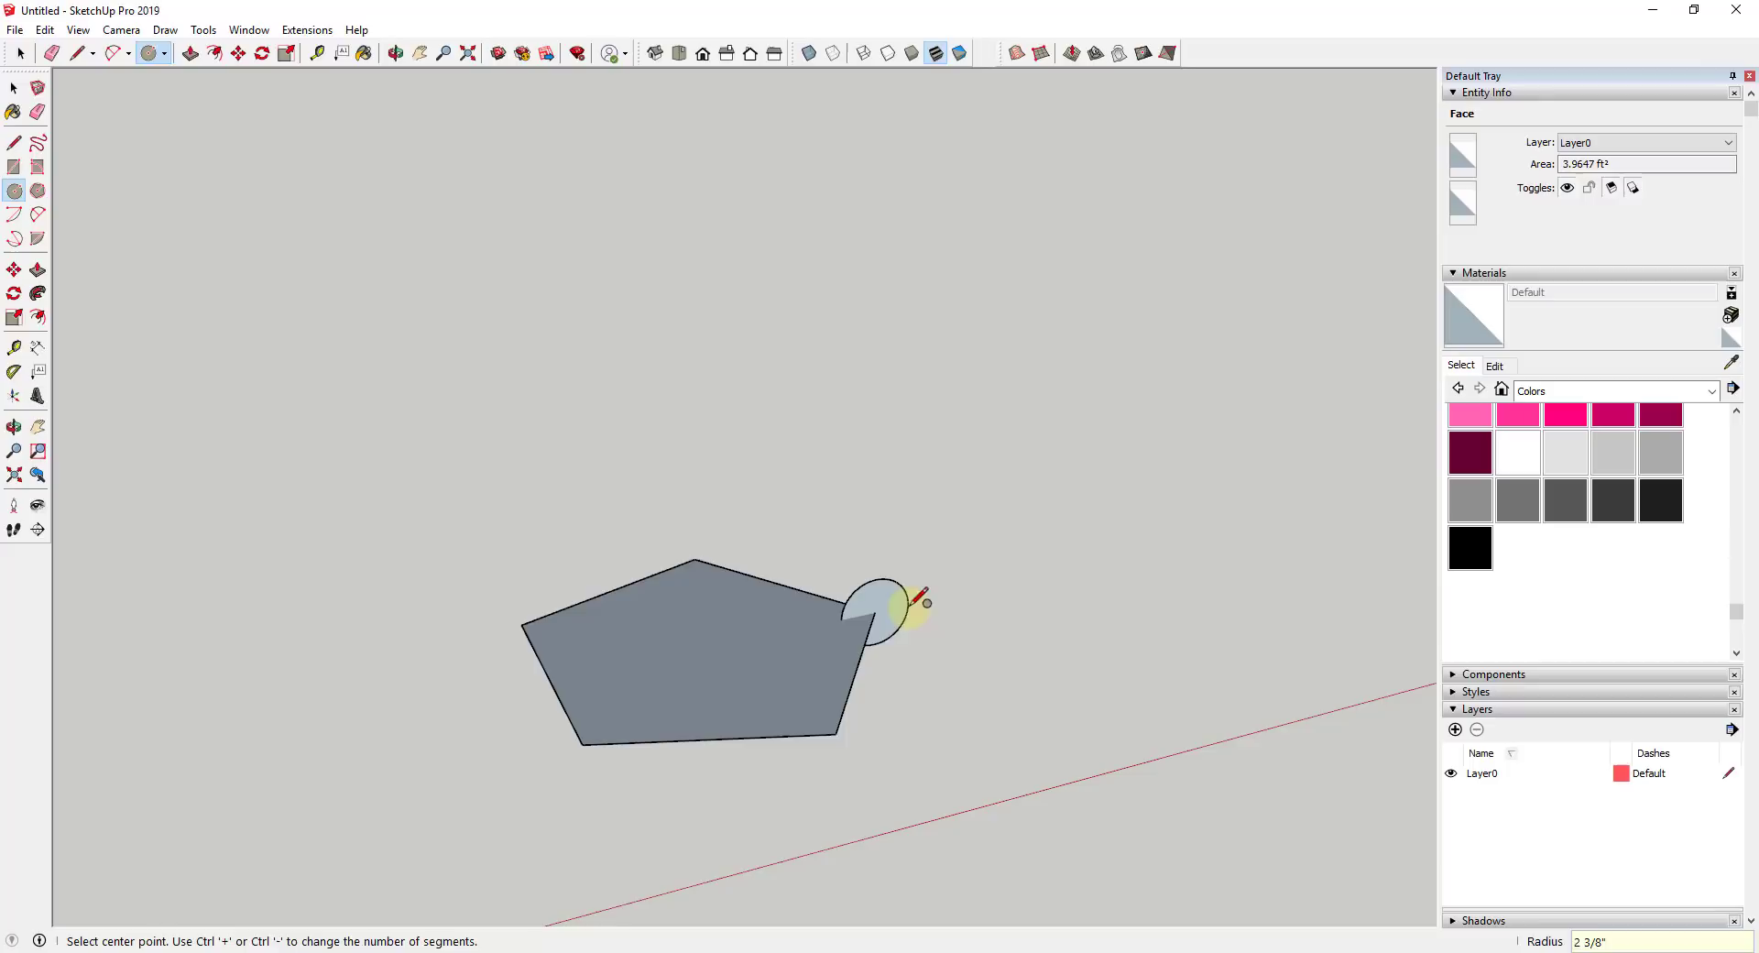
pyautogui.press('space')
# Follow Me the circle around the pentagon into a rounded five-sided ring, then zoom out.
pyautogui.click(856, 662)
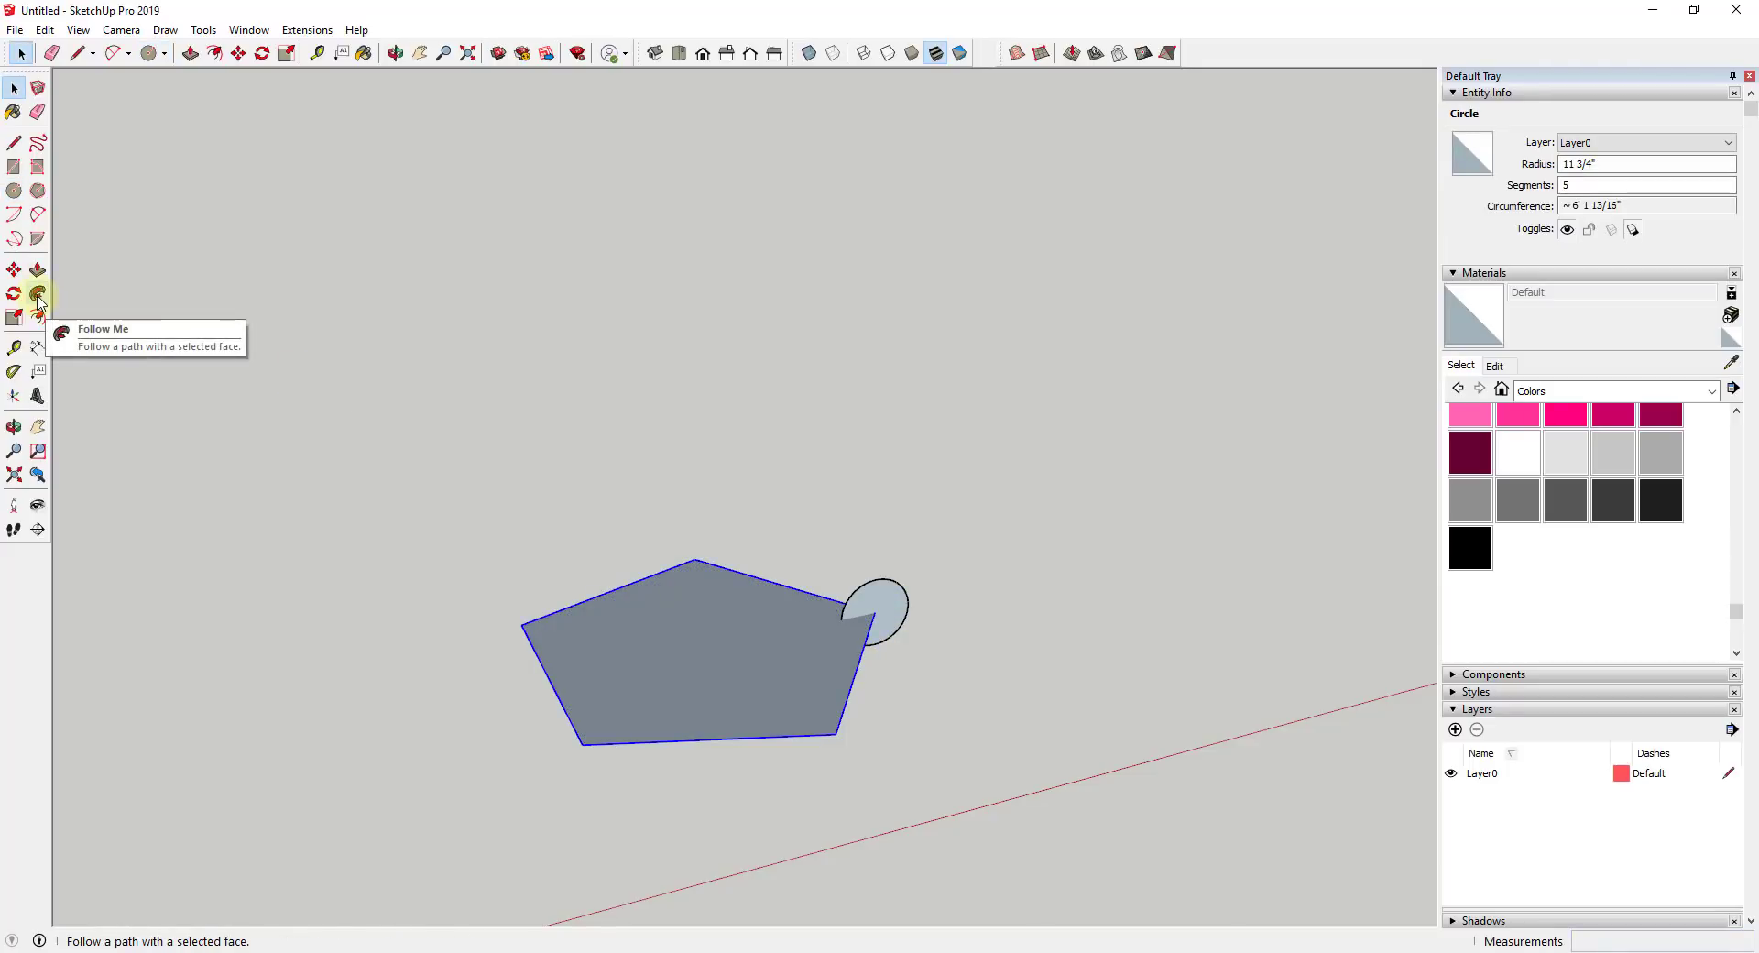
pyautogui.click(740, 631)
pyautogui.click(37, 293)
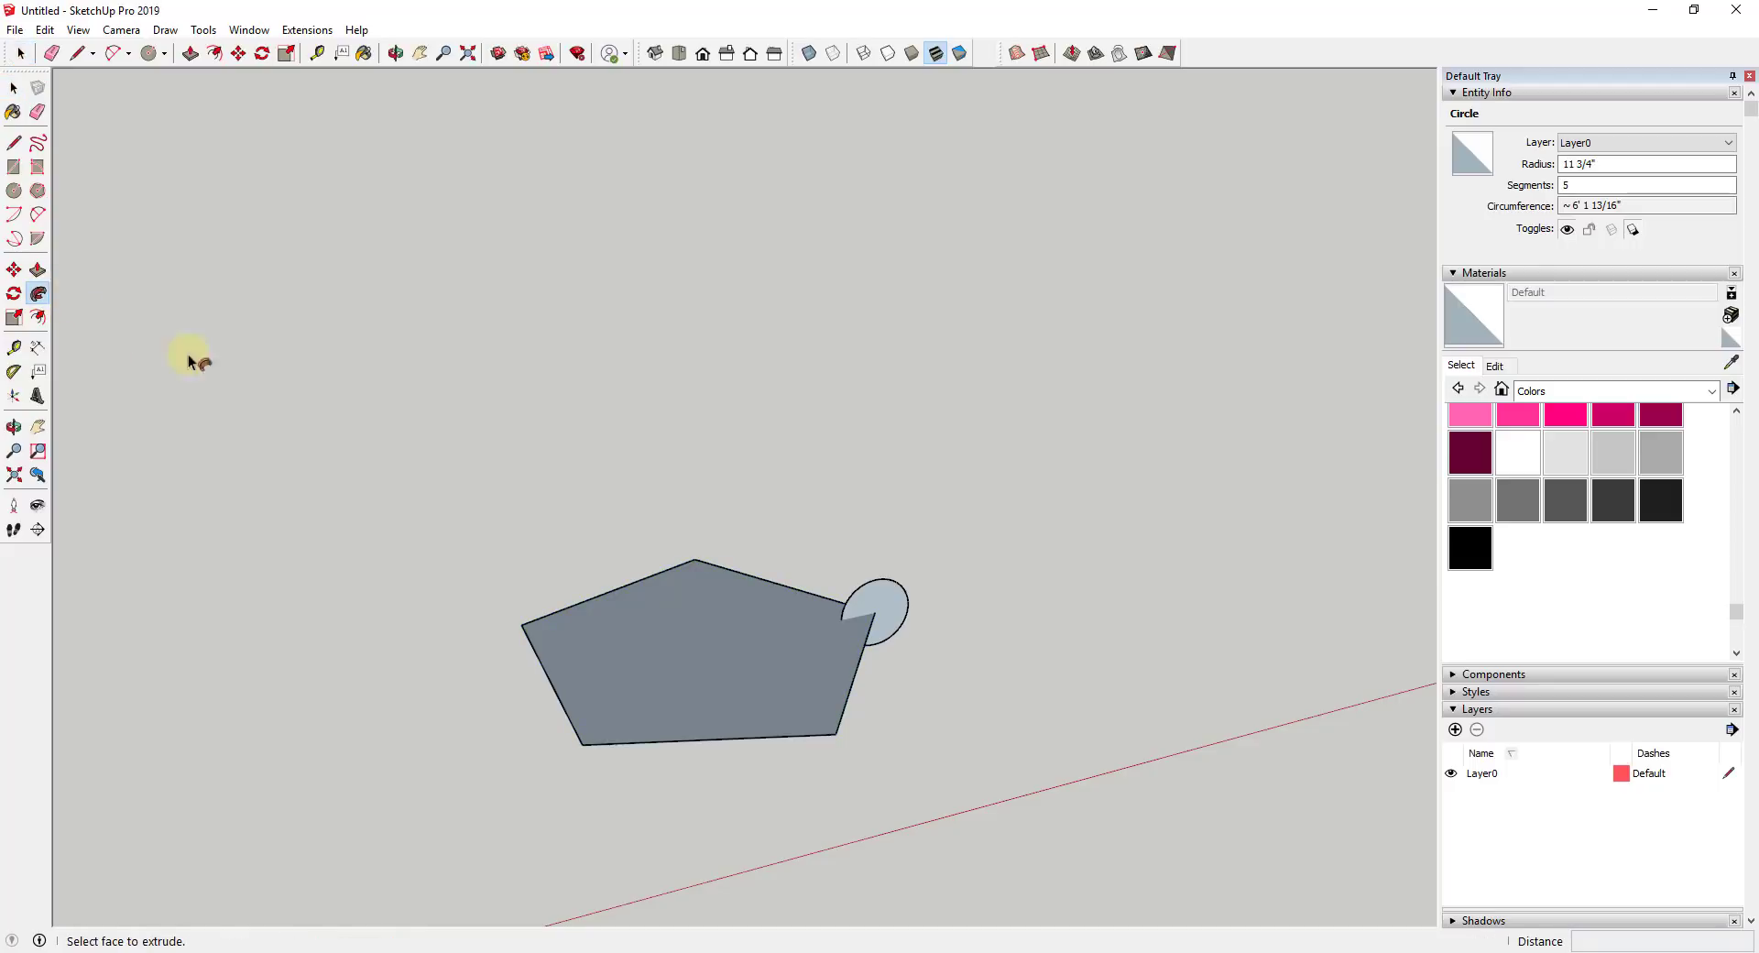
pyautogui.click(870, 608)
pyautogui.moveTo(931, 629); pyautogui.dragTo(834, 571, button='middle')
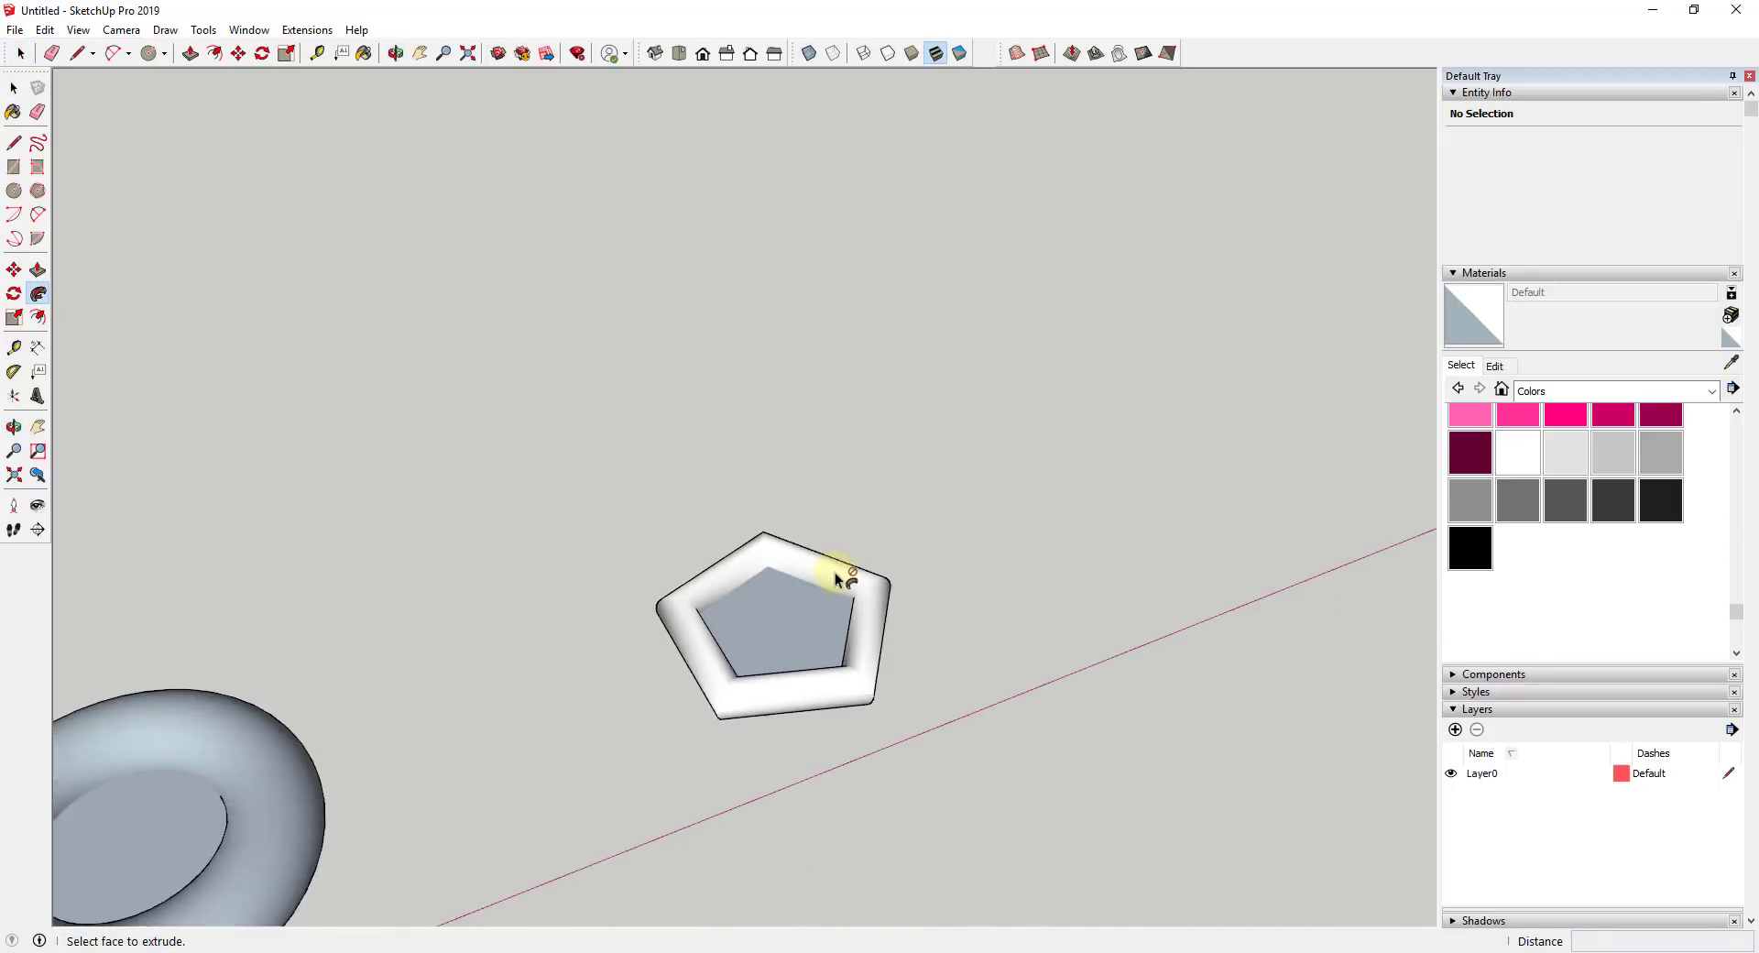
pyautogui.scroll(-3, 834, 571)
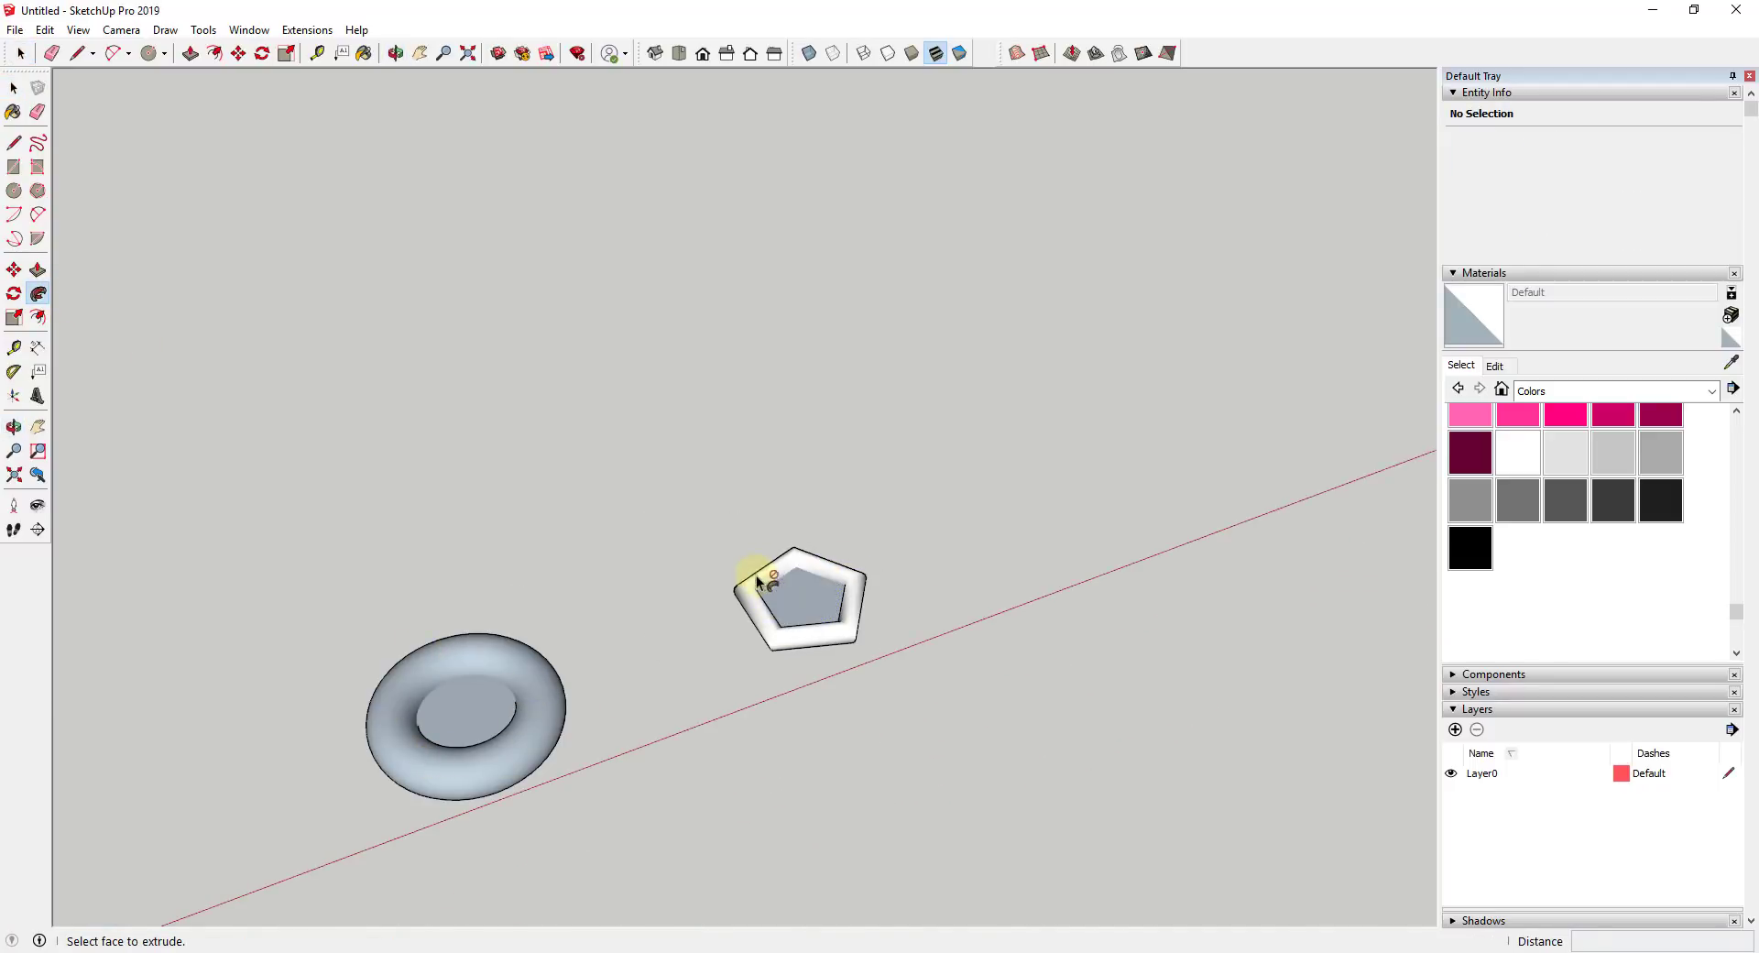
pyautogui.moveTo(856, 601)
pyautogui.mouseDown(button='middle')
pyautogui.moveTo(887, 612)
pyautogui.moveTo(836, 609)
pyautogui.mouseUp(button='middle')
pyautogui.scroll(2, 837, 609)
pyautogui.press('space')
pyautogui.scroll(2, 805, 587)
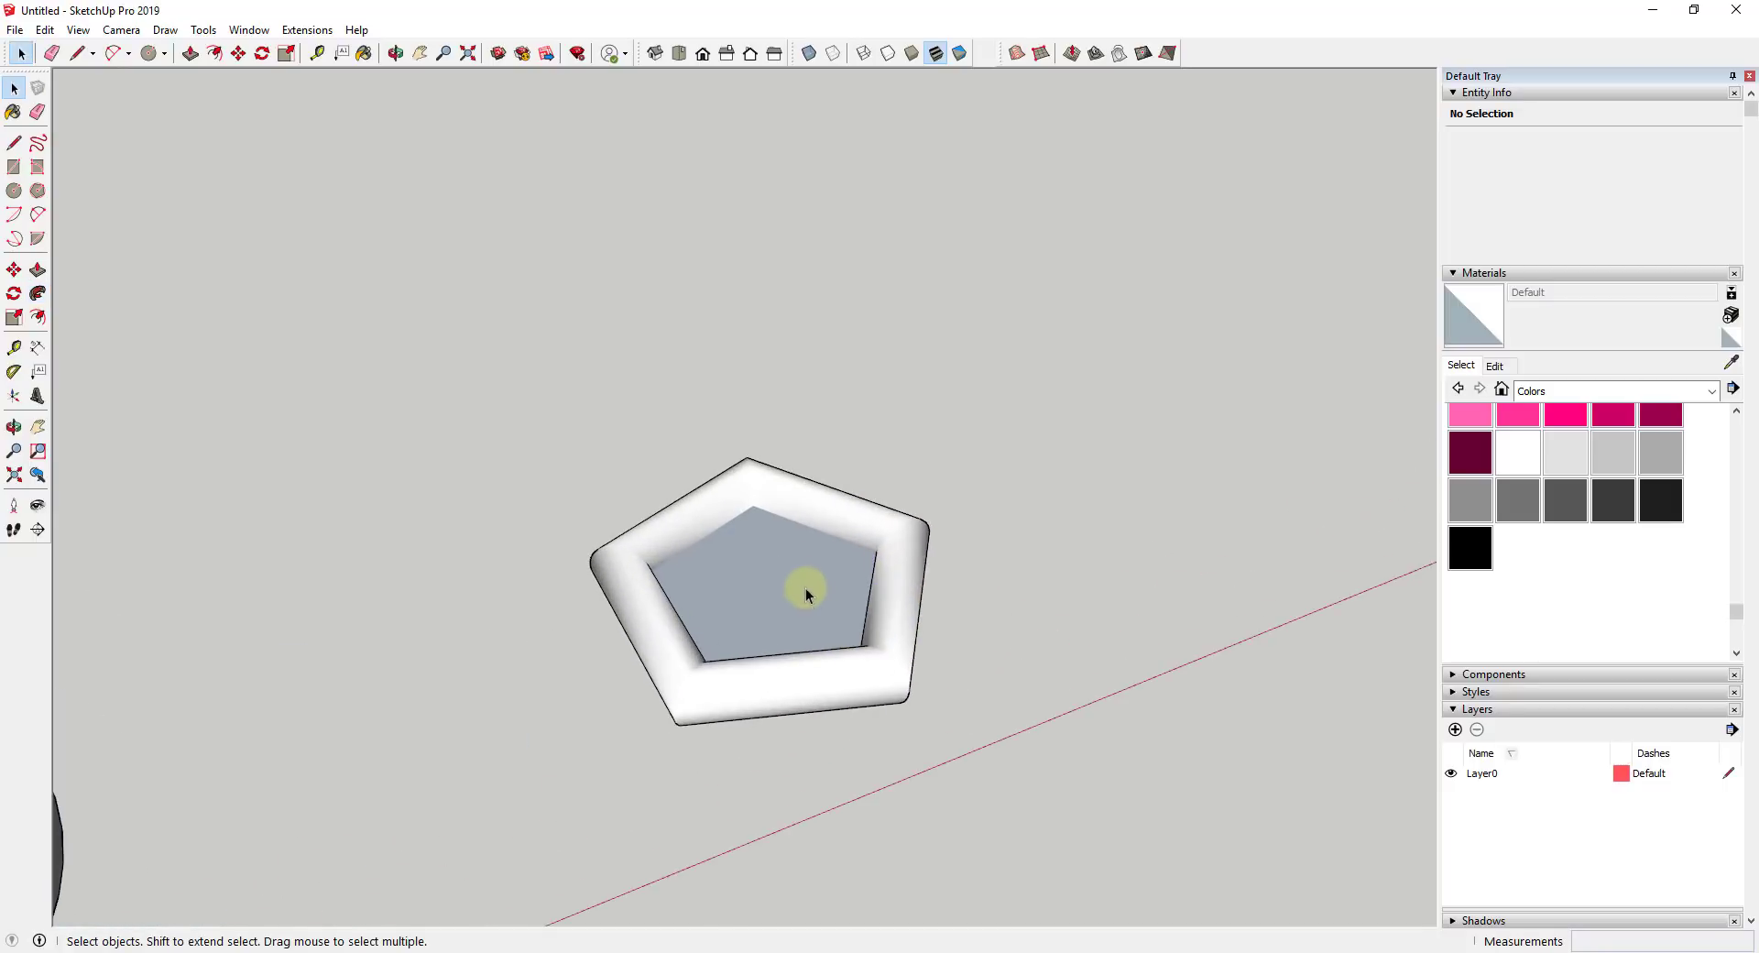
pyautogui.scroll(1, 806, 579)
pyautogui.scroll(-4, 811, 582)
pyautogui.scroll(-6, 813, 585)
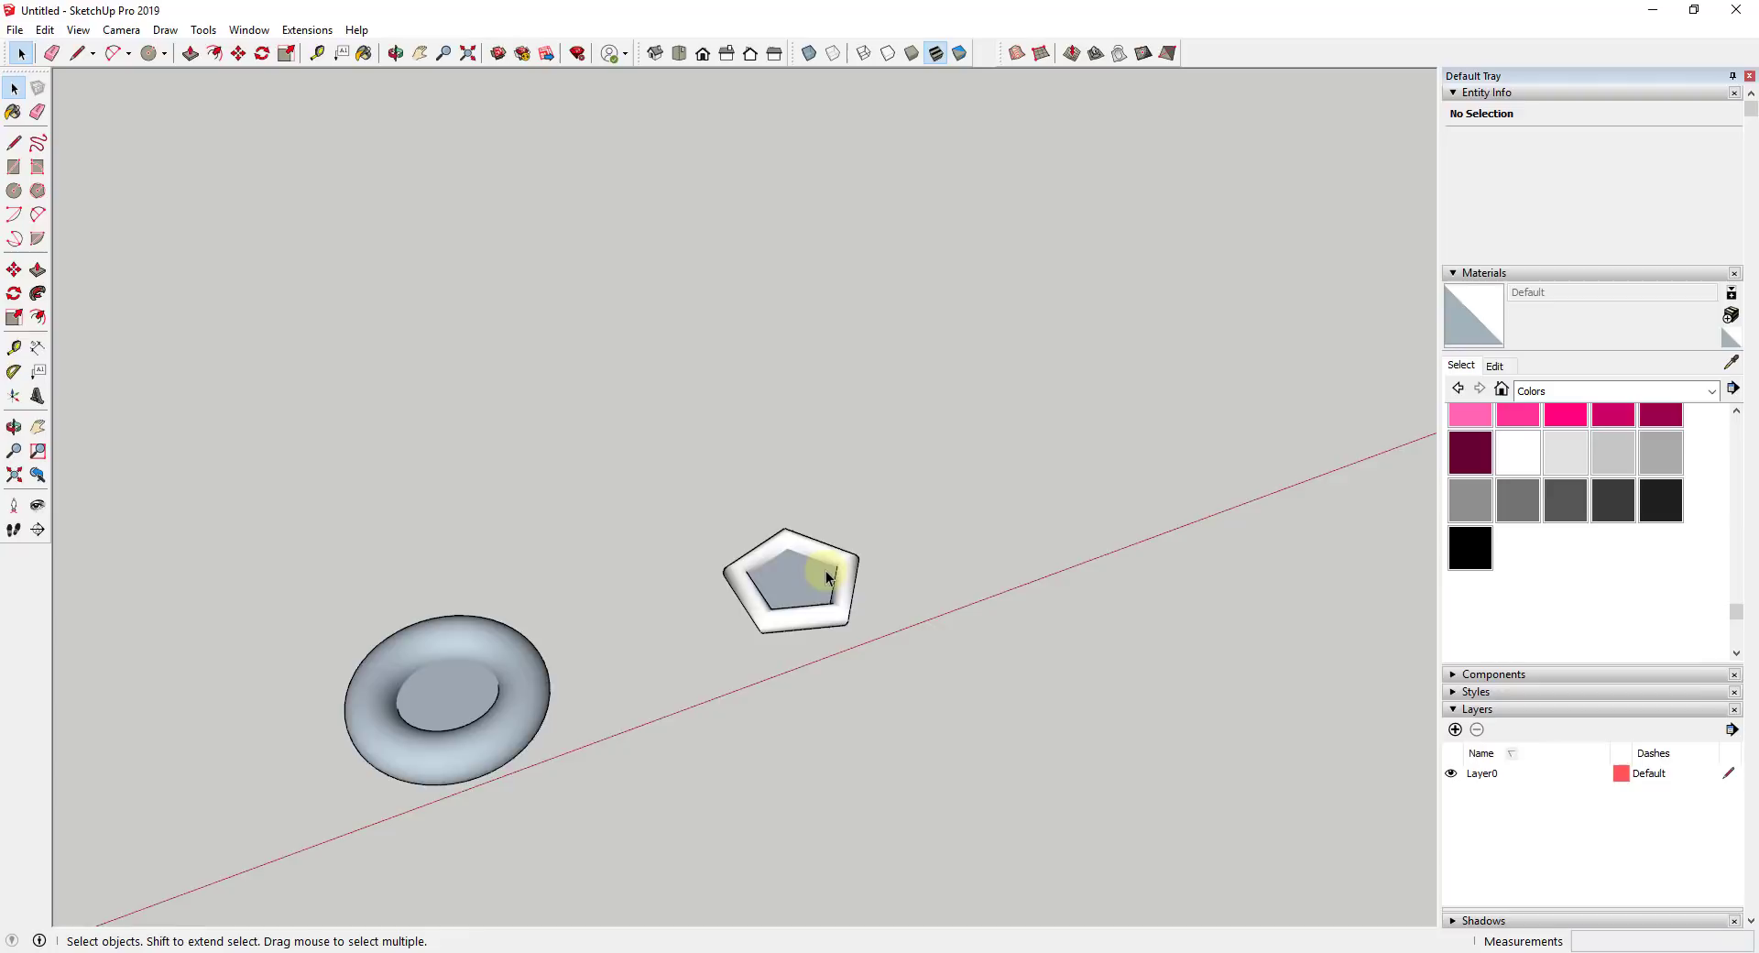
# Follow Me the pole profile around the round disc's edge into a cylinder.
pyautogui.scroll(2, 370, 682)
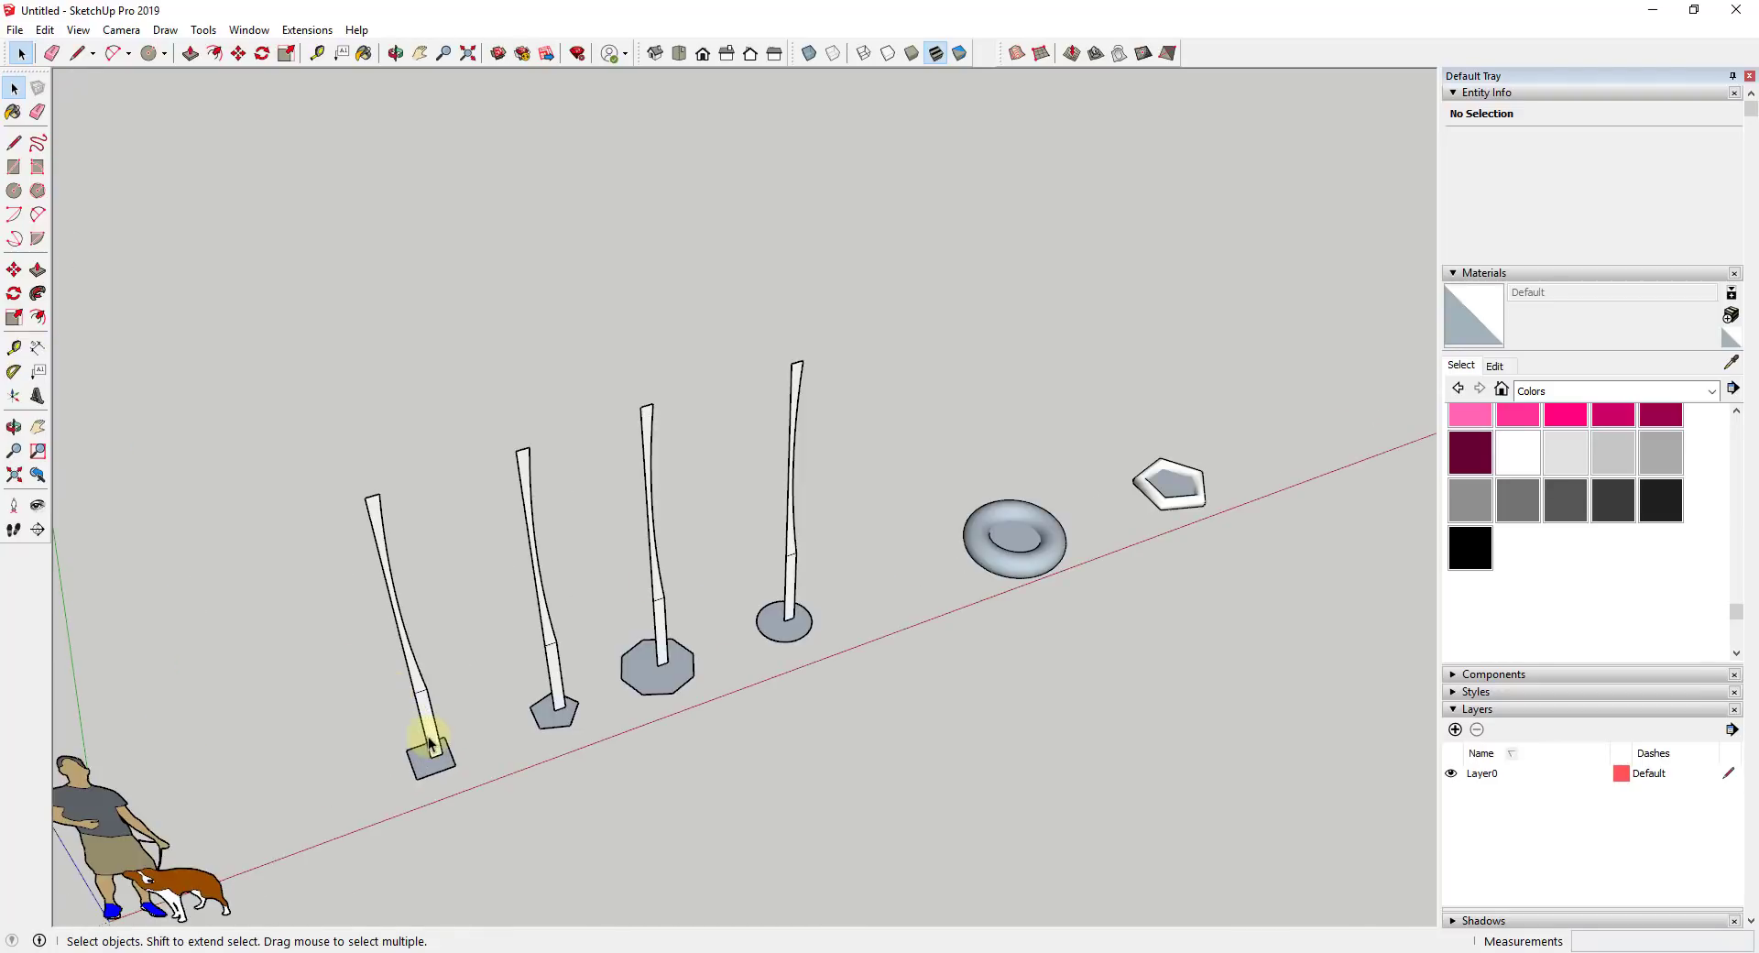
pyautogui.moveTo(420, 727); pyautogui.dragTo(361, 699, button='middle')
pyautogui.scroll(4, 361, 609)
pyautogui.moveTo(394, 518); pyautogui.dragTo(631, 641, button='middle')
pyautogui.moveTo(620, 569); pyautogui.dragTo(719, 737, button='middle')
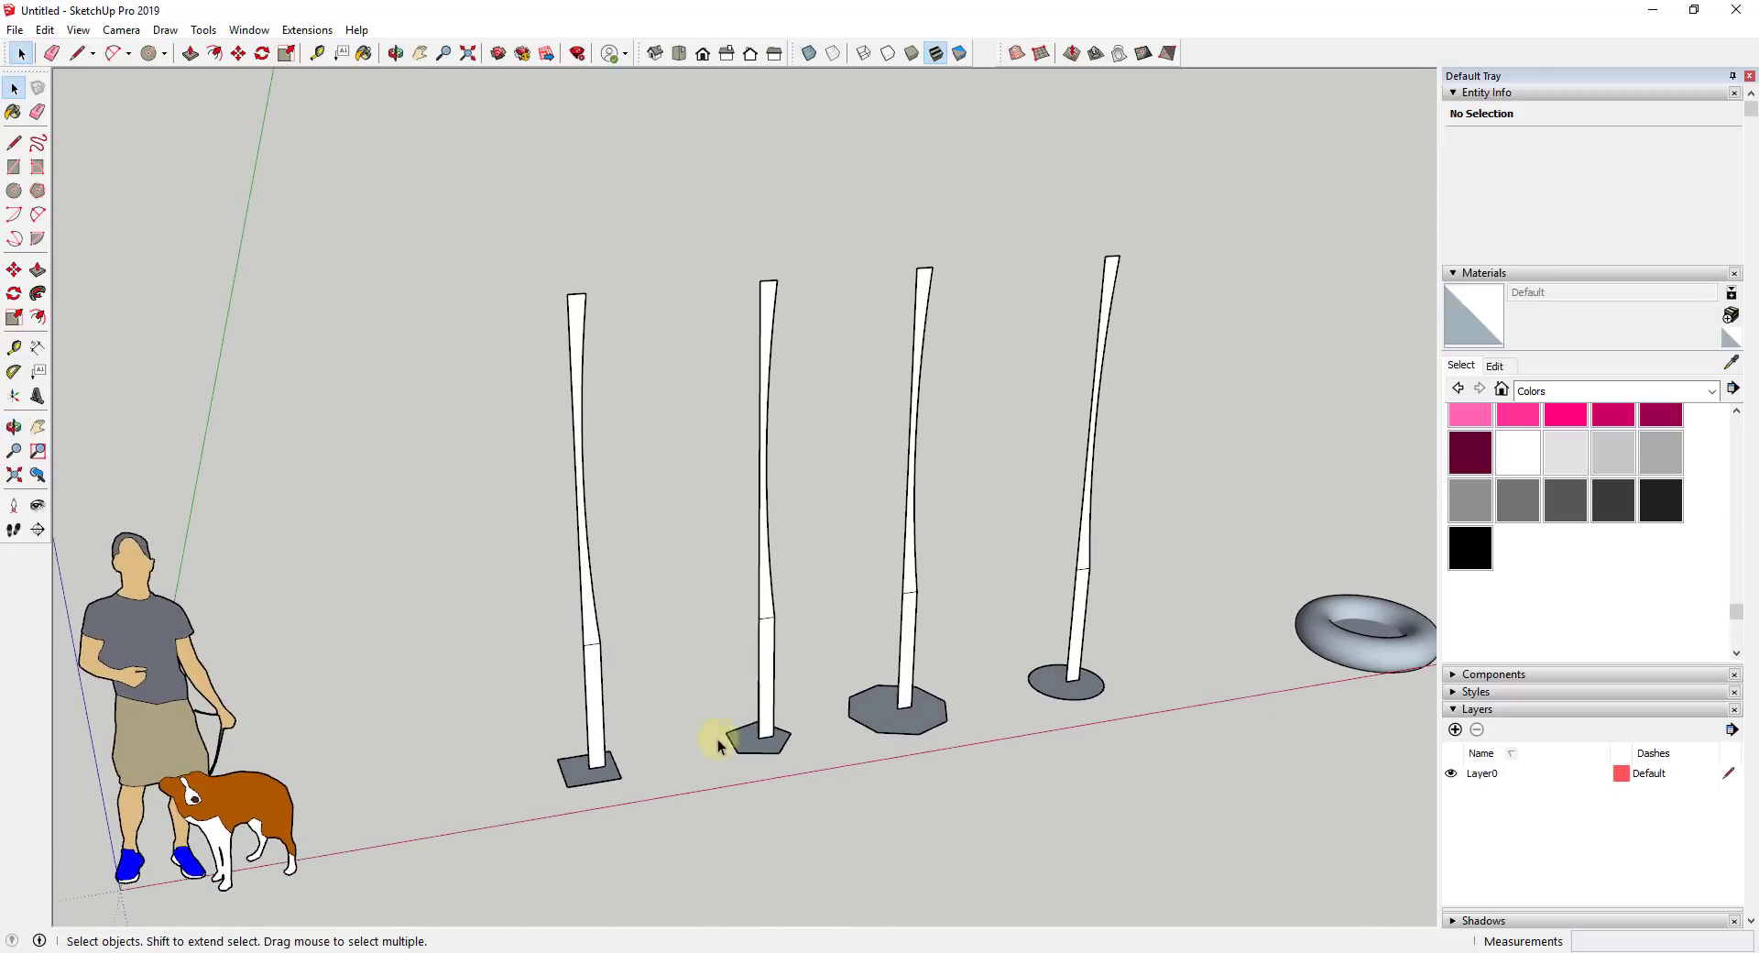
pyautogui.scroll(3, 578, 765)
pyautogui.scroll(-3, 623, 765)
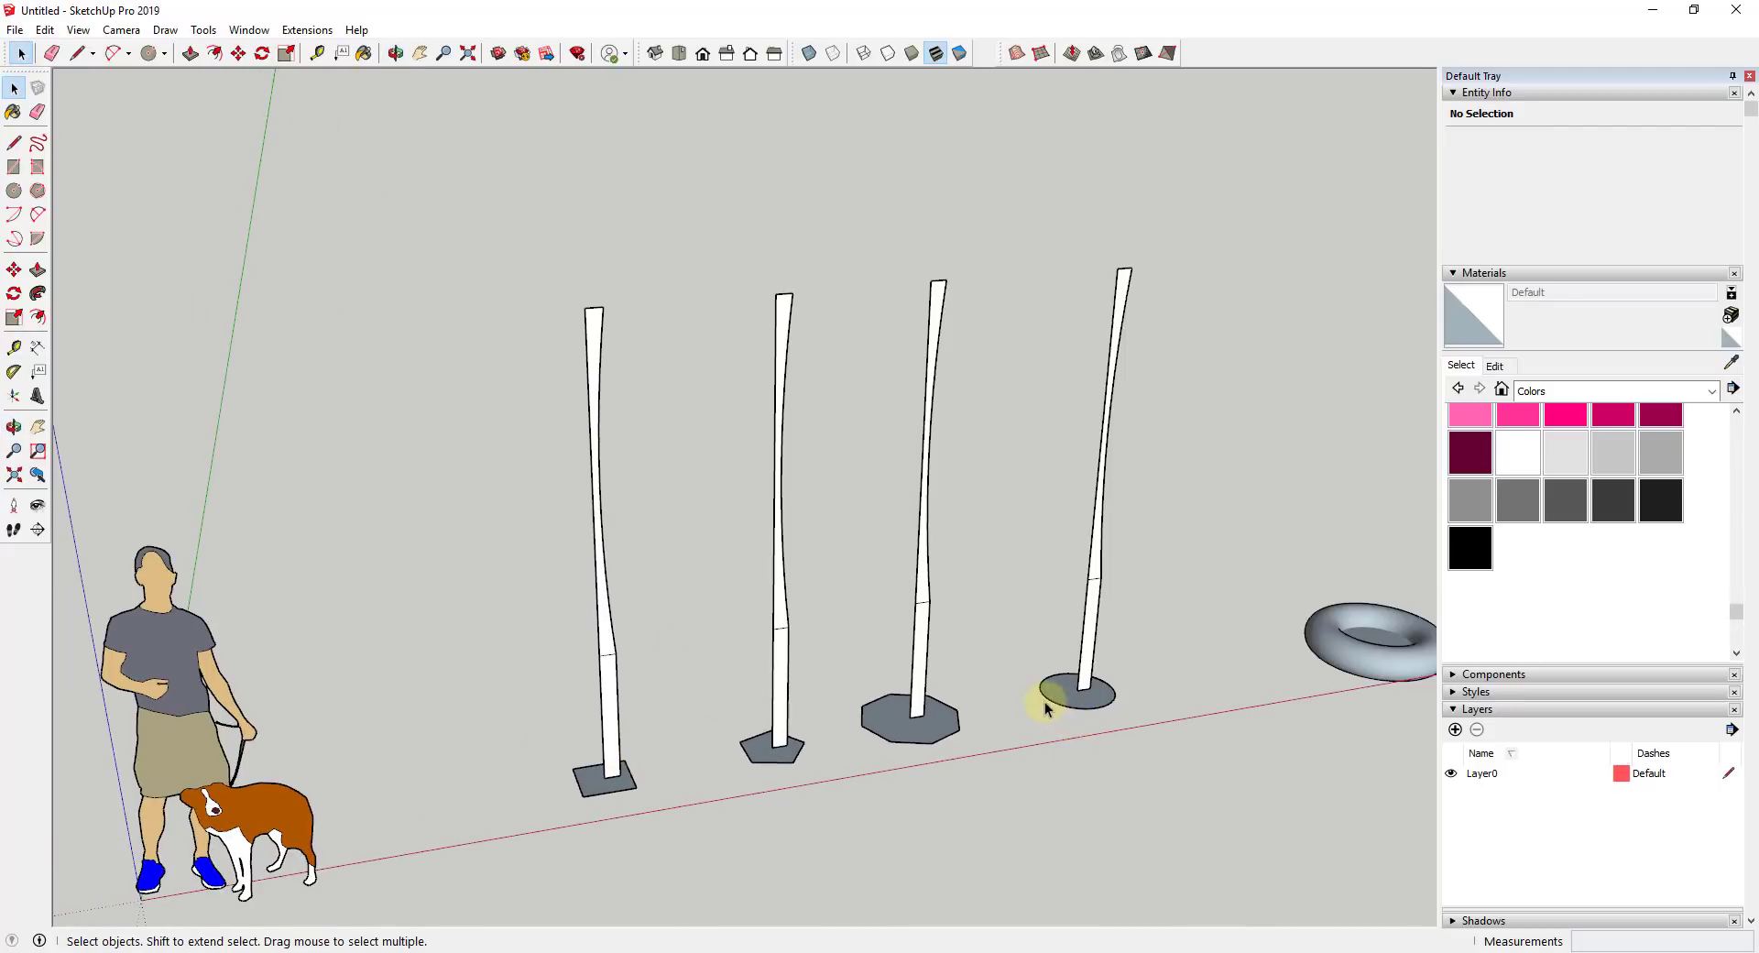
pyautogui.moveTo(1119, 686); pyautogui.dragTo(871, 838, button='middle')
pyautogui.scroll(3, 909, 723)
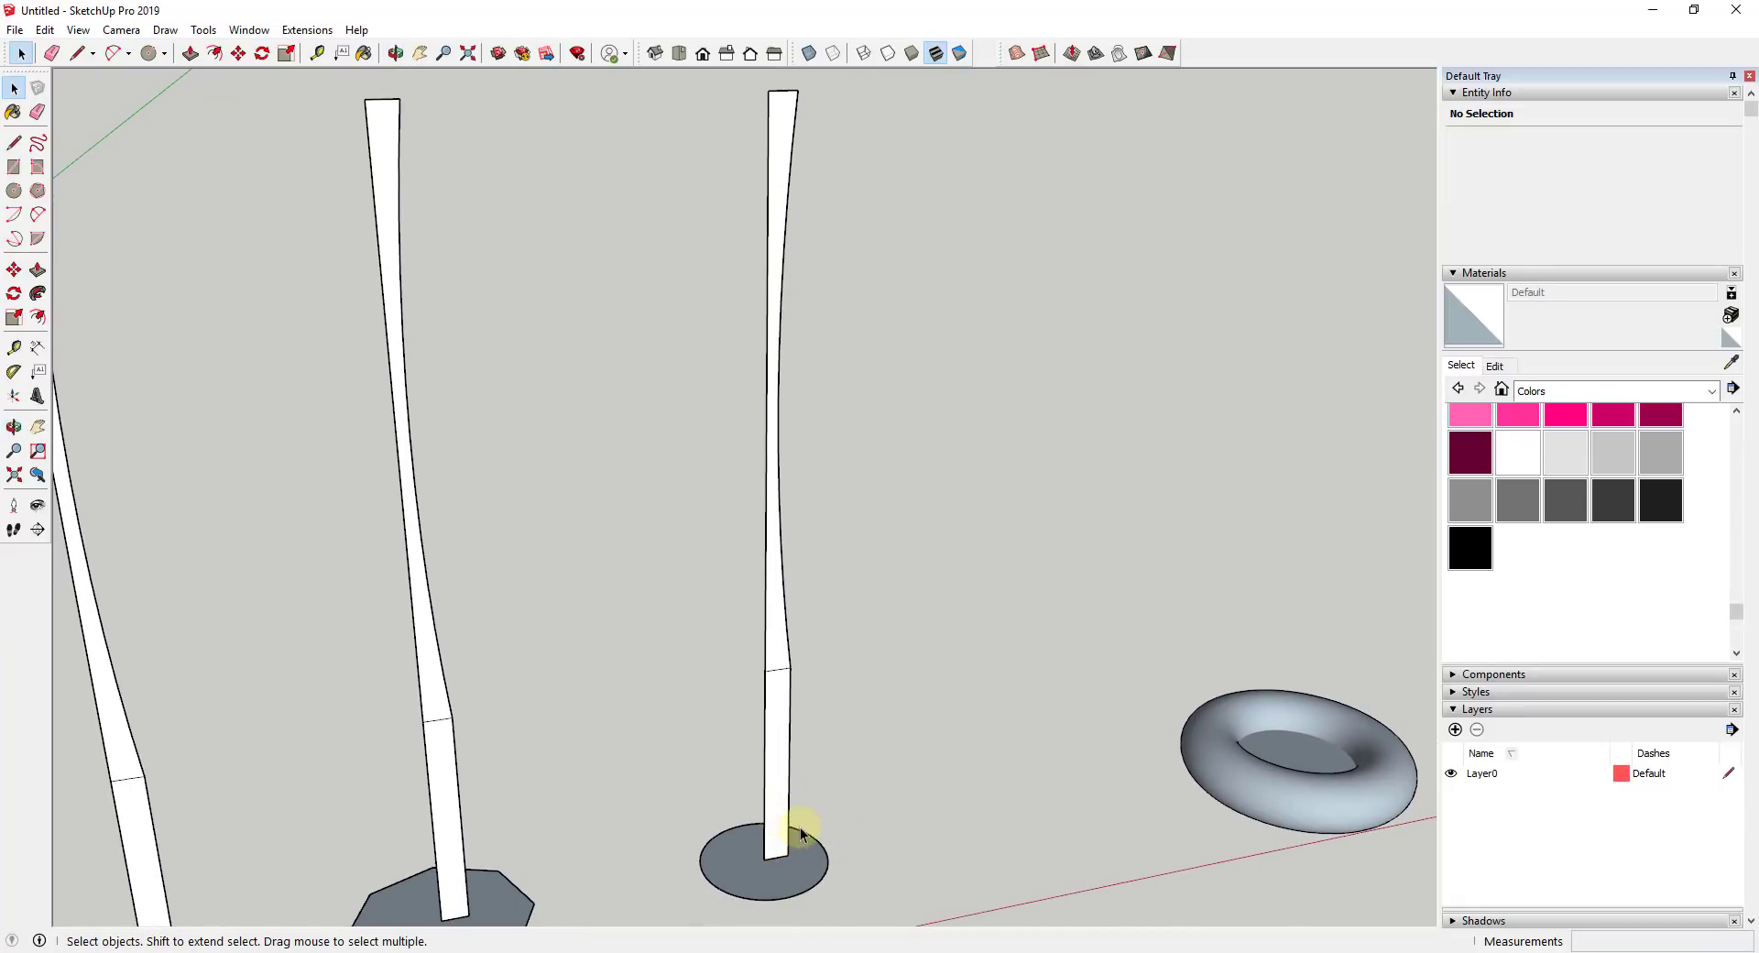
pyautogui.click(825, 860)
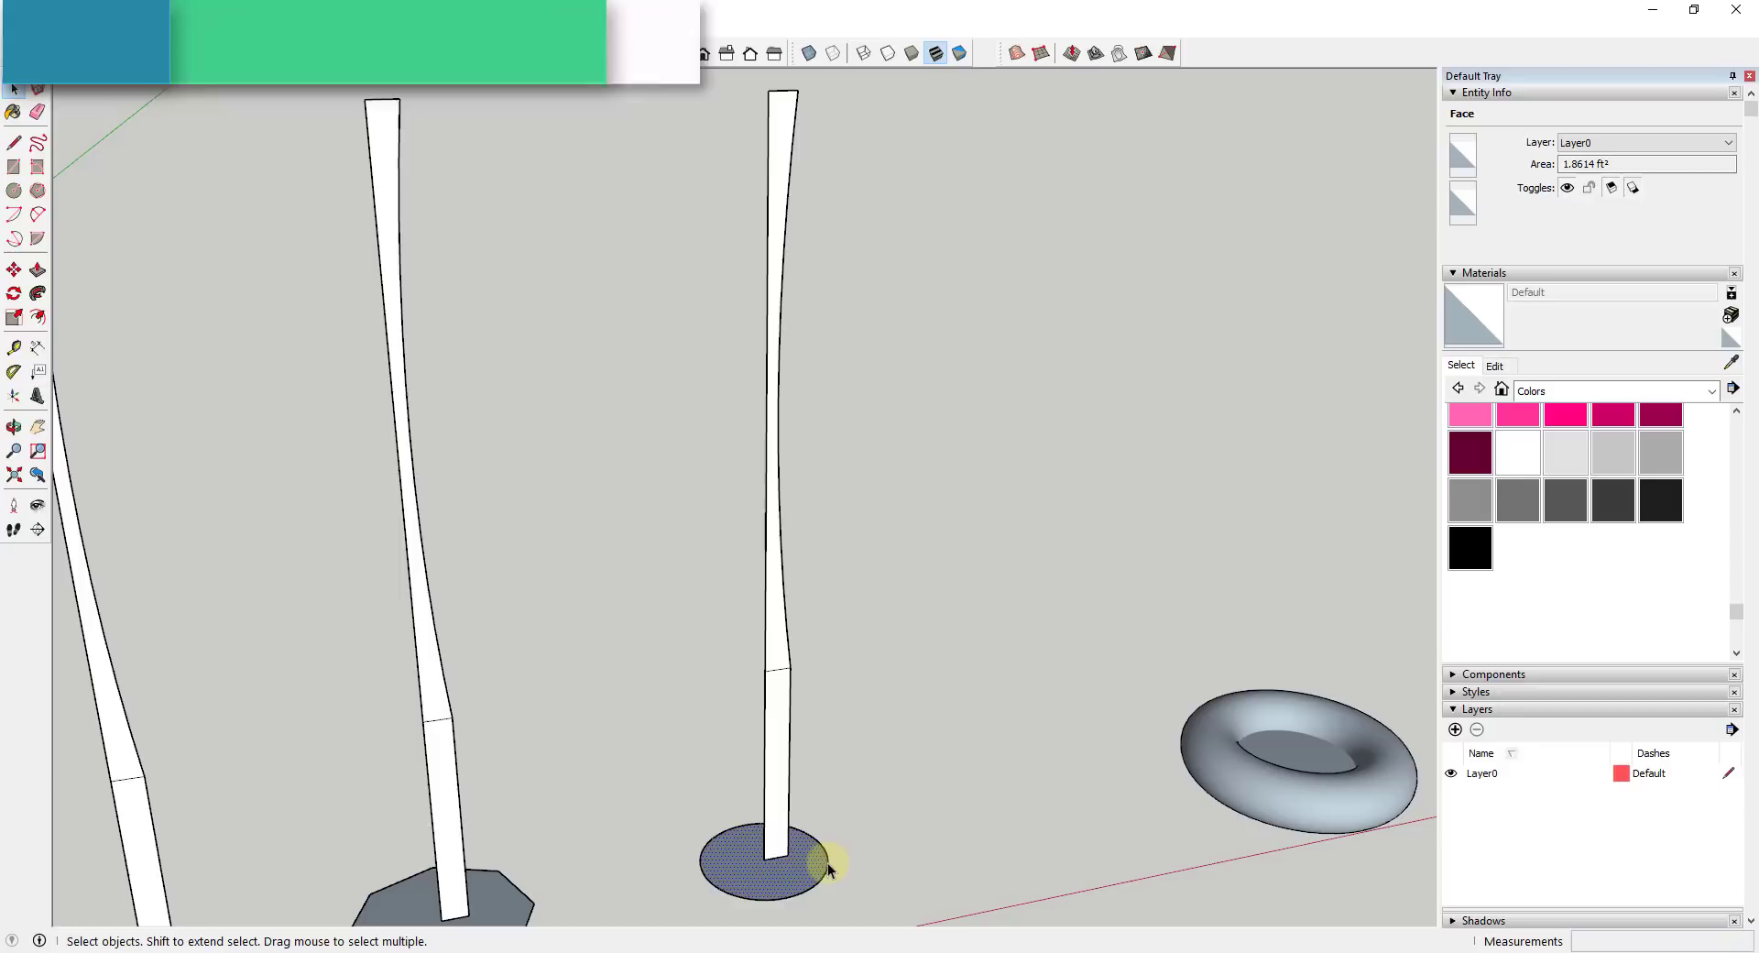
pyautogui.scroll(3, 810, 815)
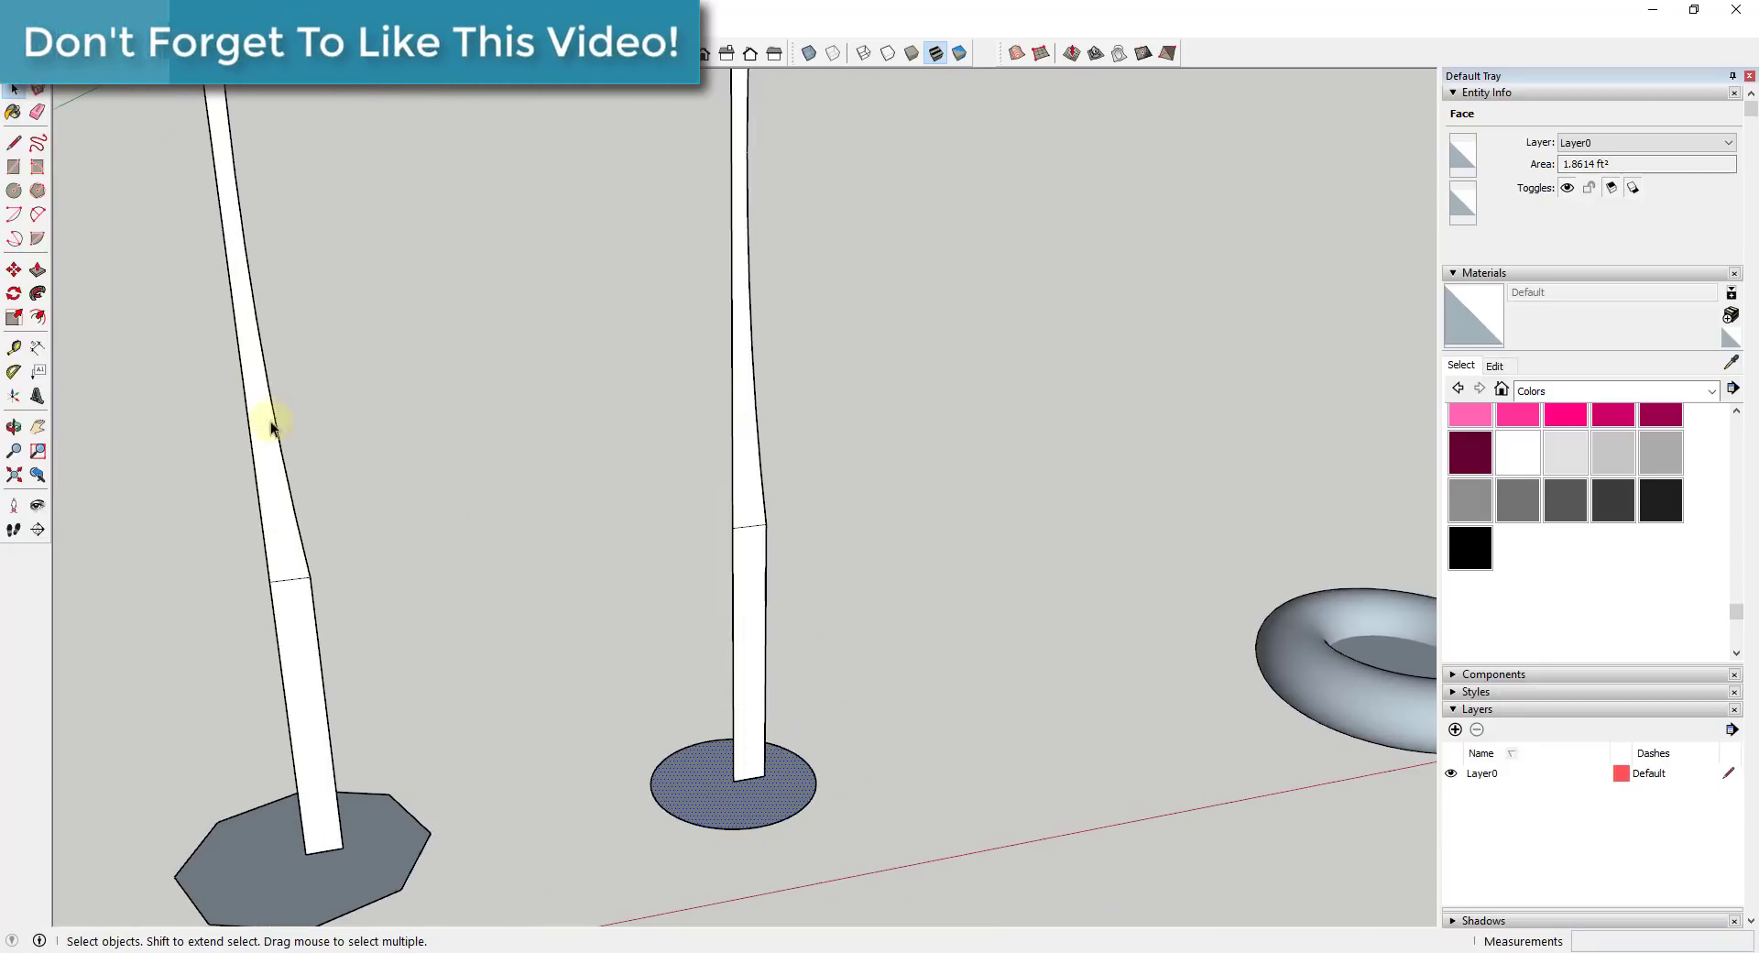
pyautogui.click(812, 773)
pyautogui.click(38, 293)
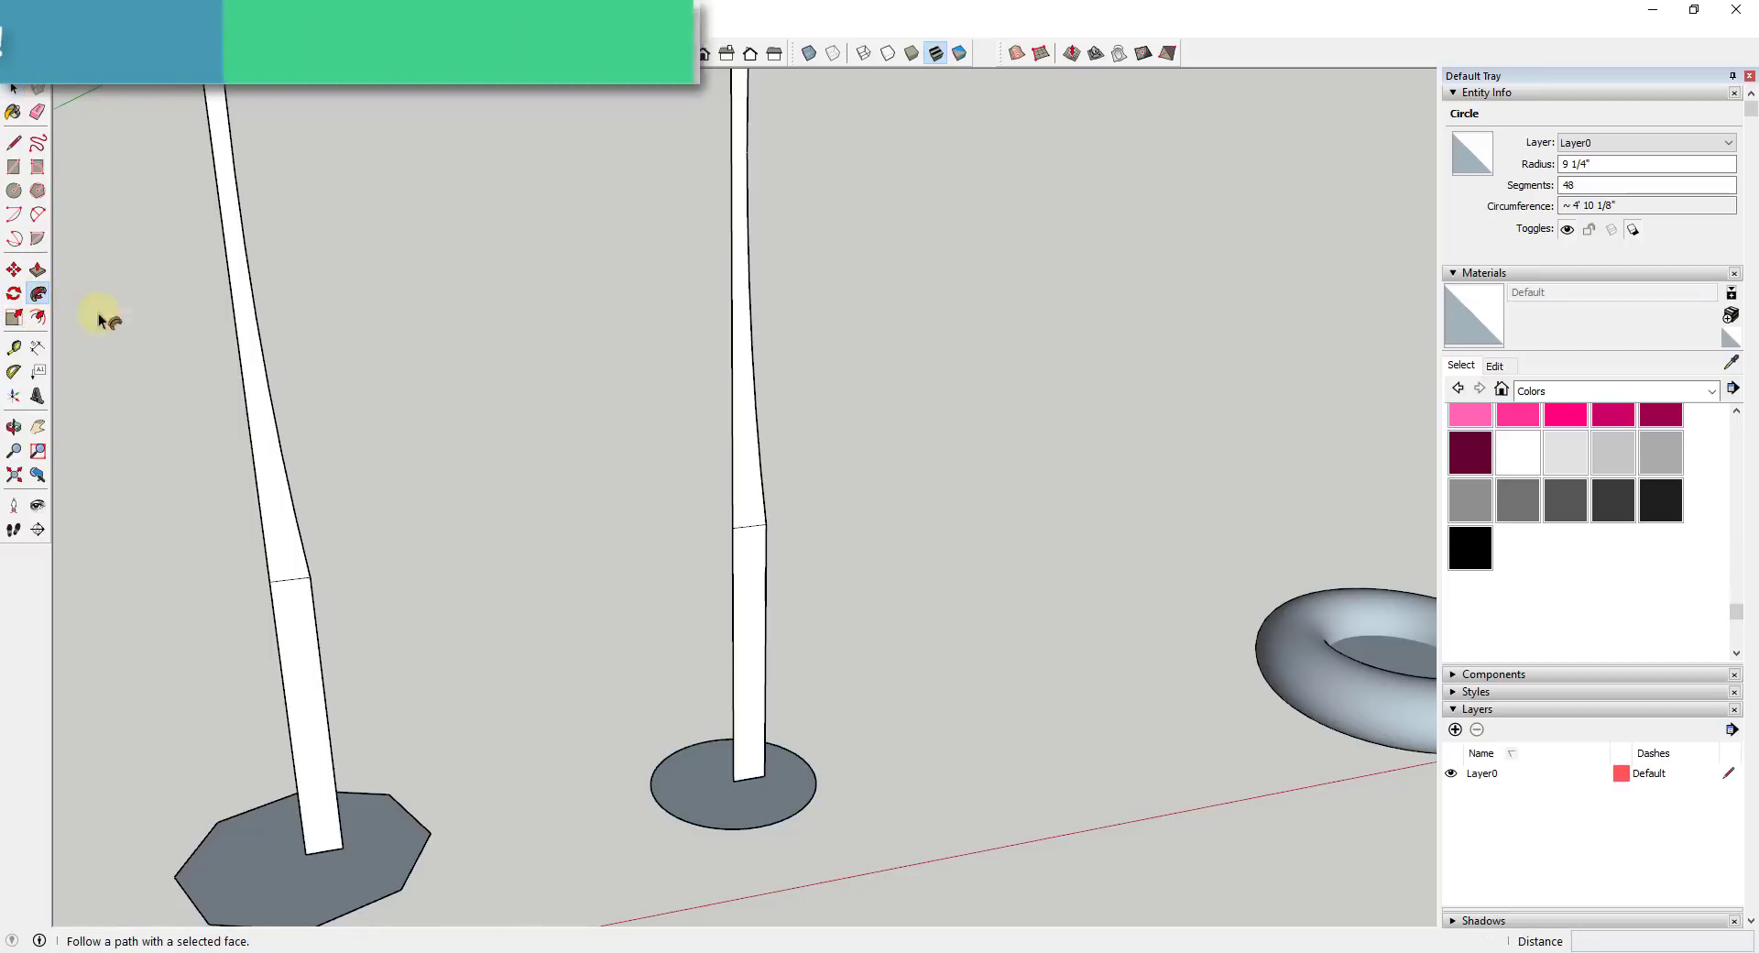
pyautogui.click(760, 667)
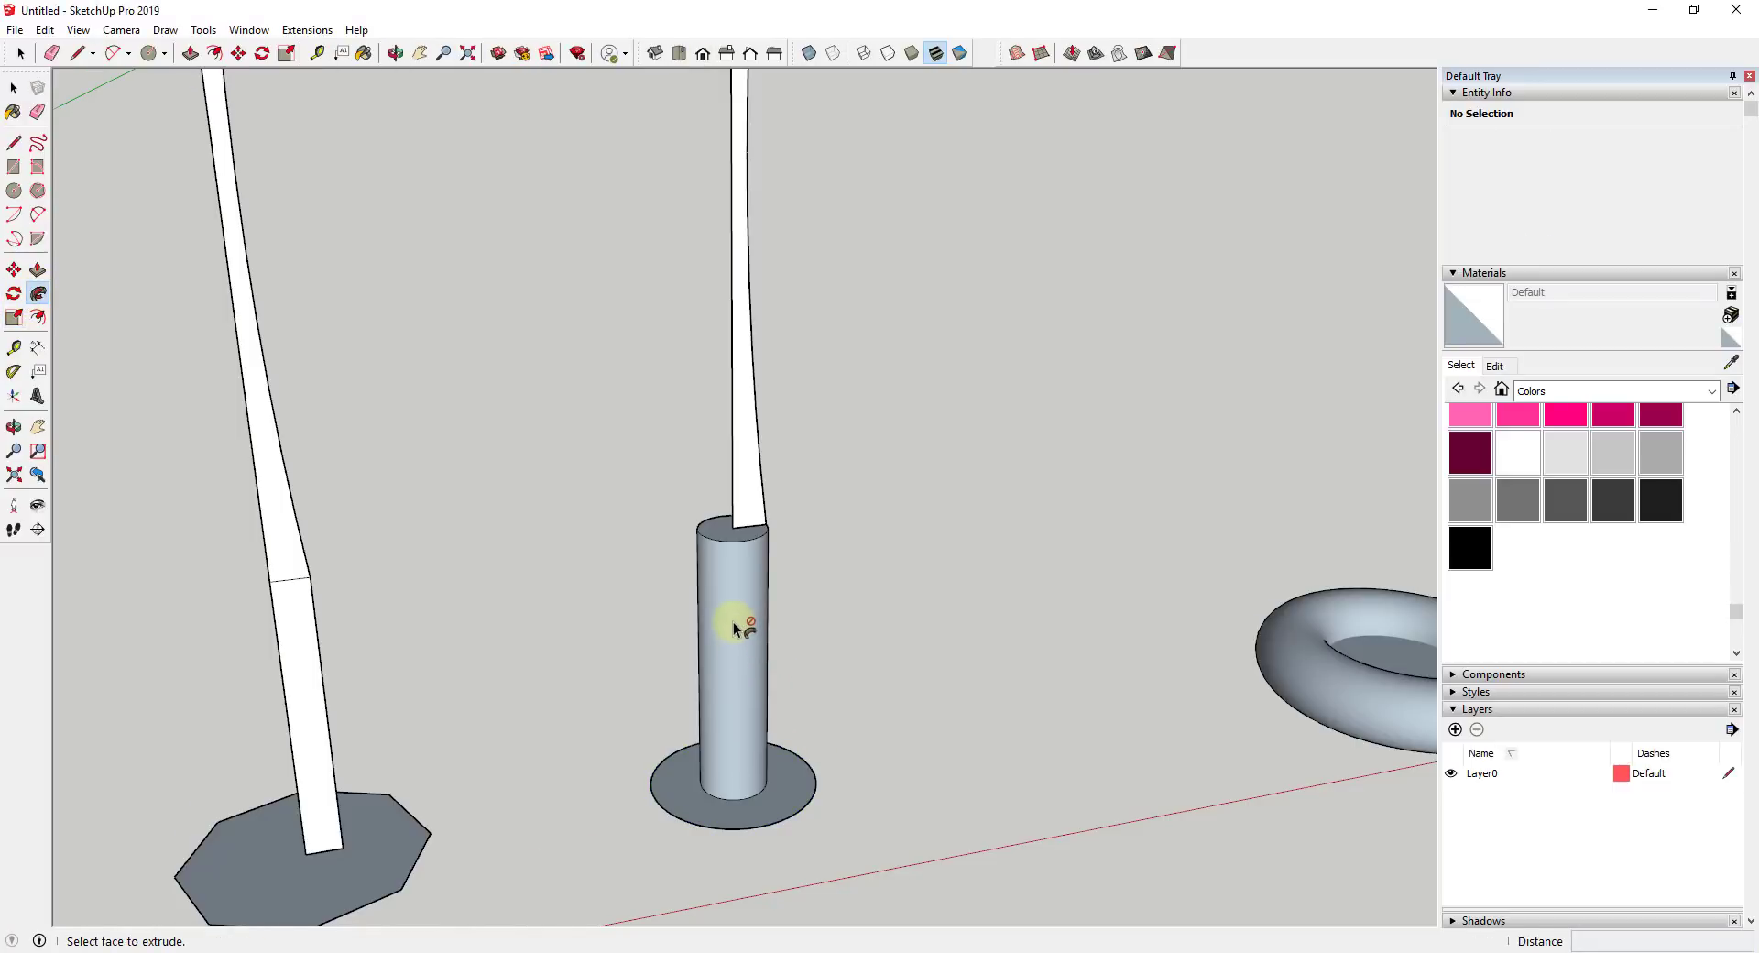
pyautogui.press('space')
# Reverse the cylinder's faces so the outside shows white.
pyautogui.rightClick(732, 621)
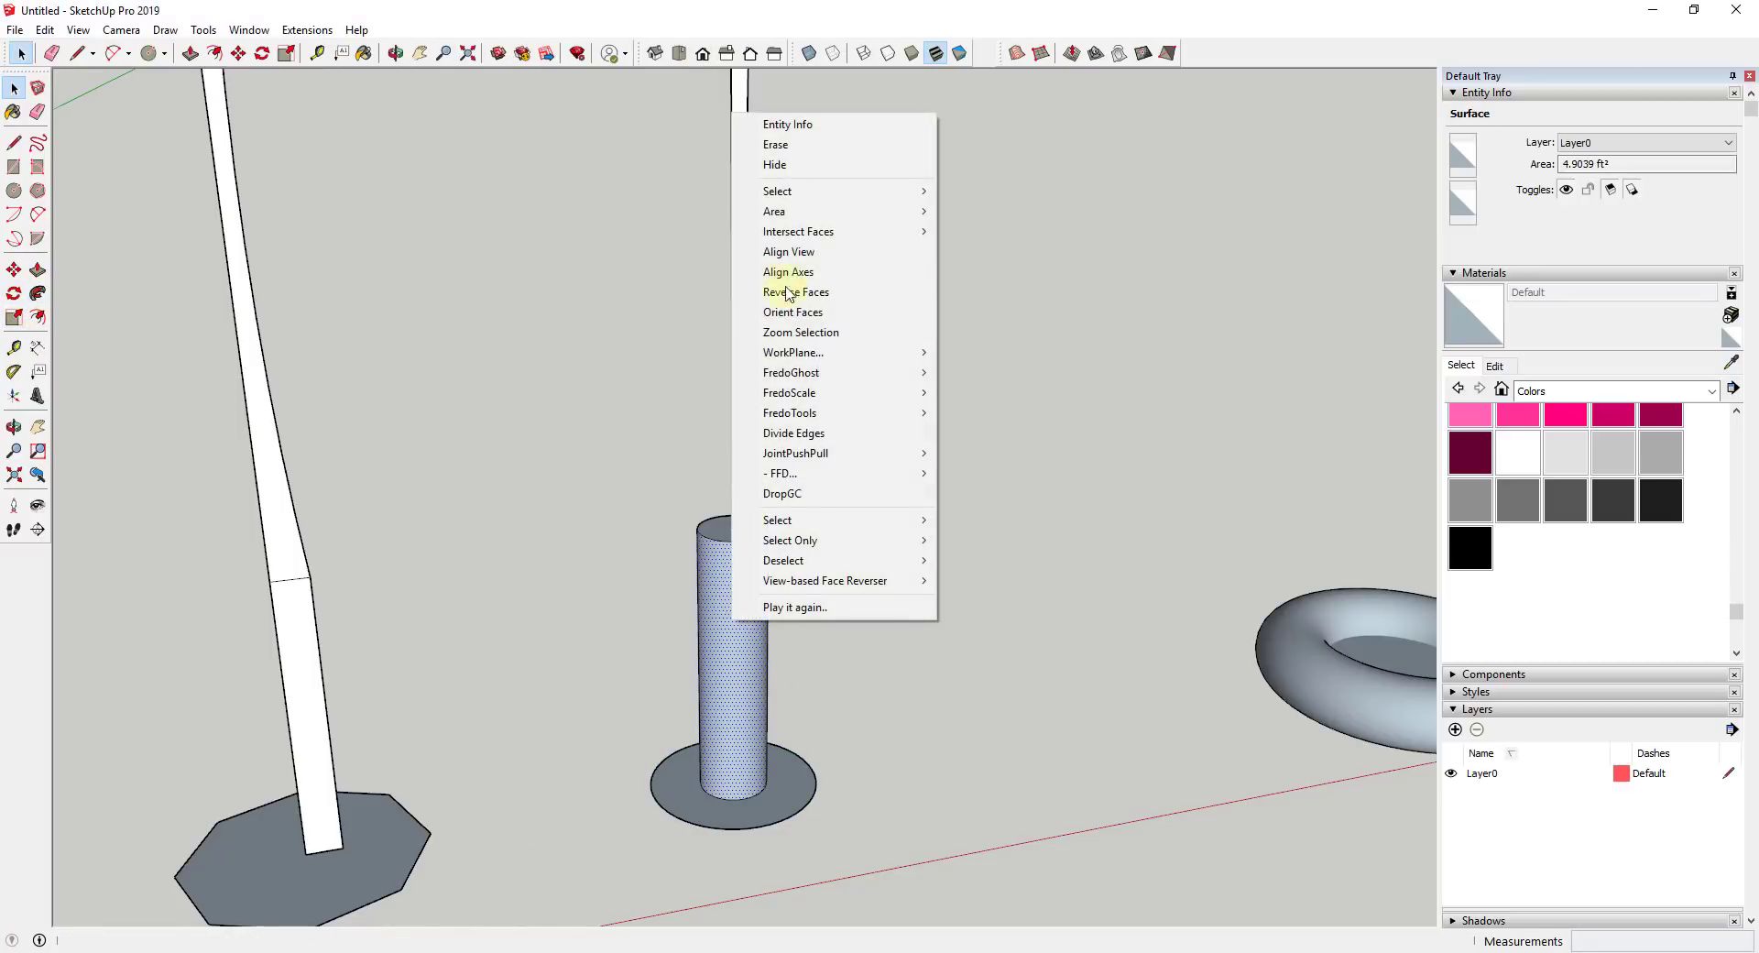
pyautogui.click(796, 292)
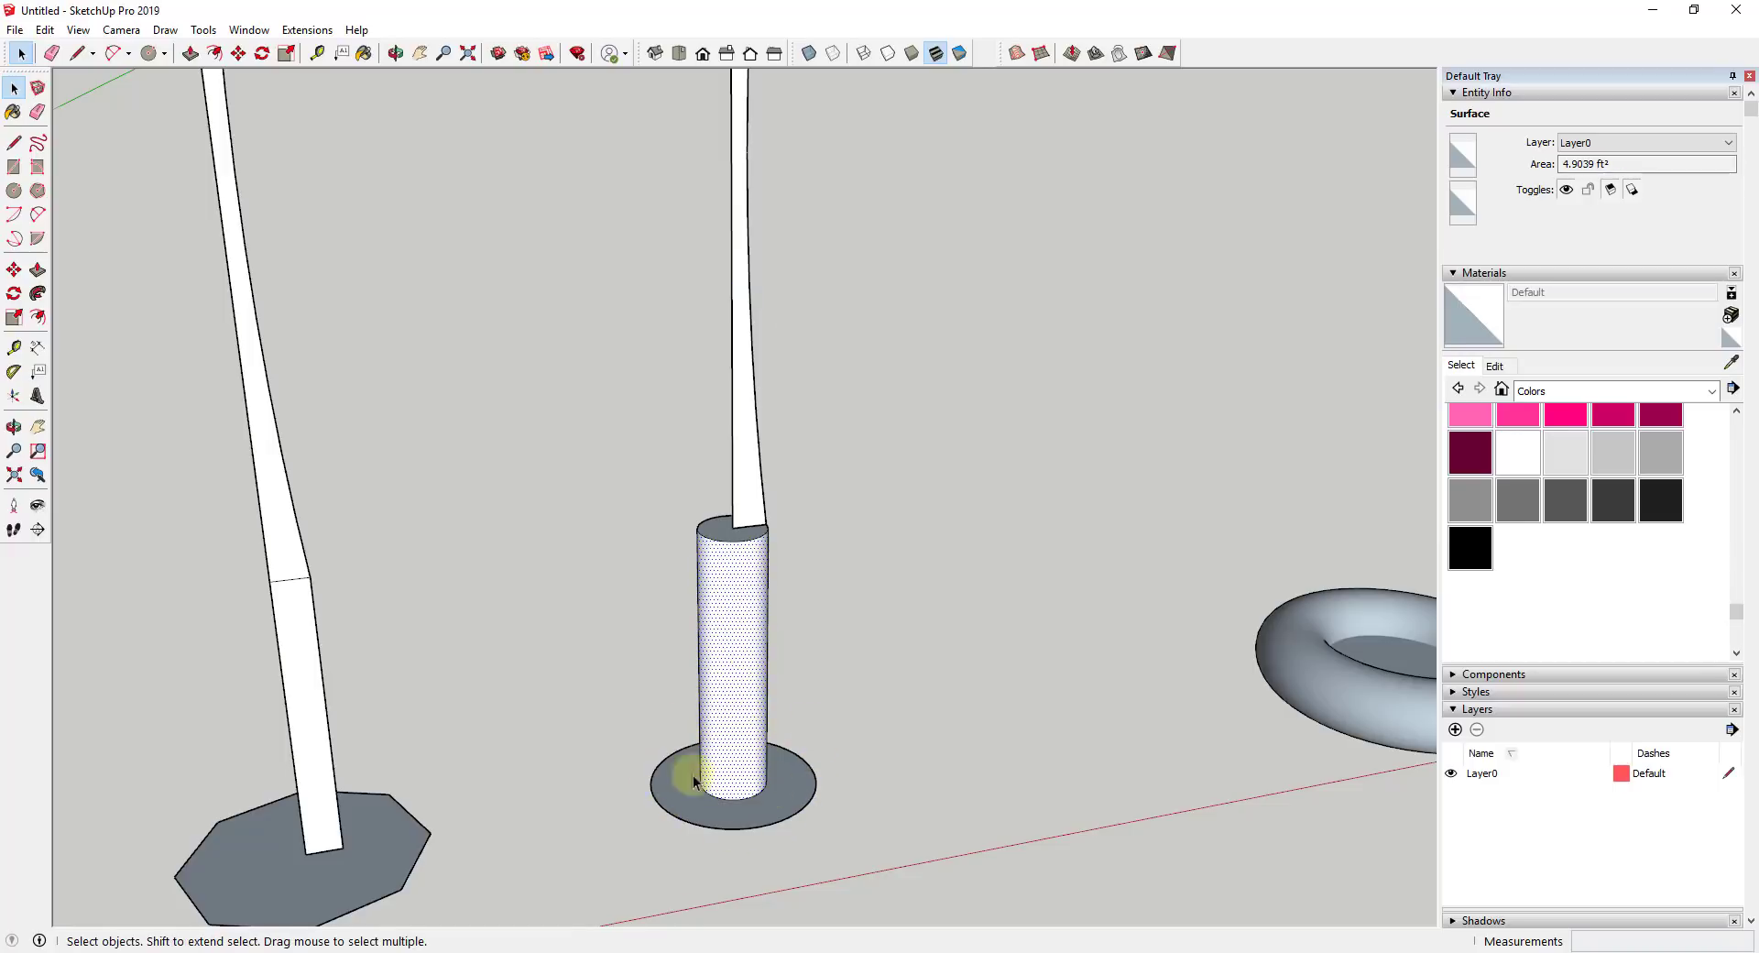
pyautogui.scroll(-3, 910, 718)
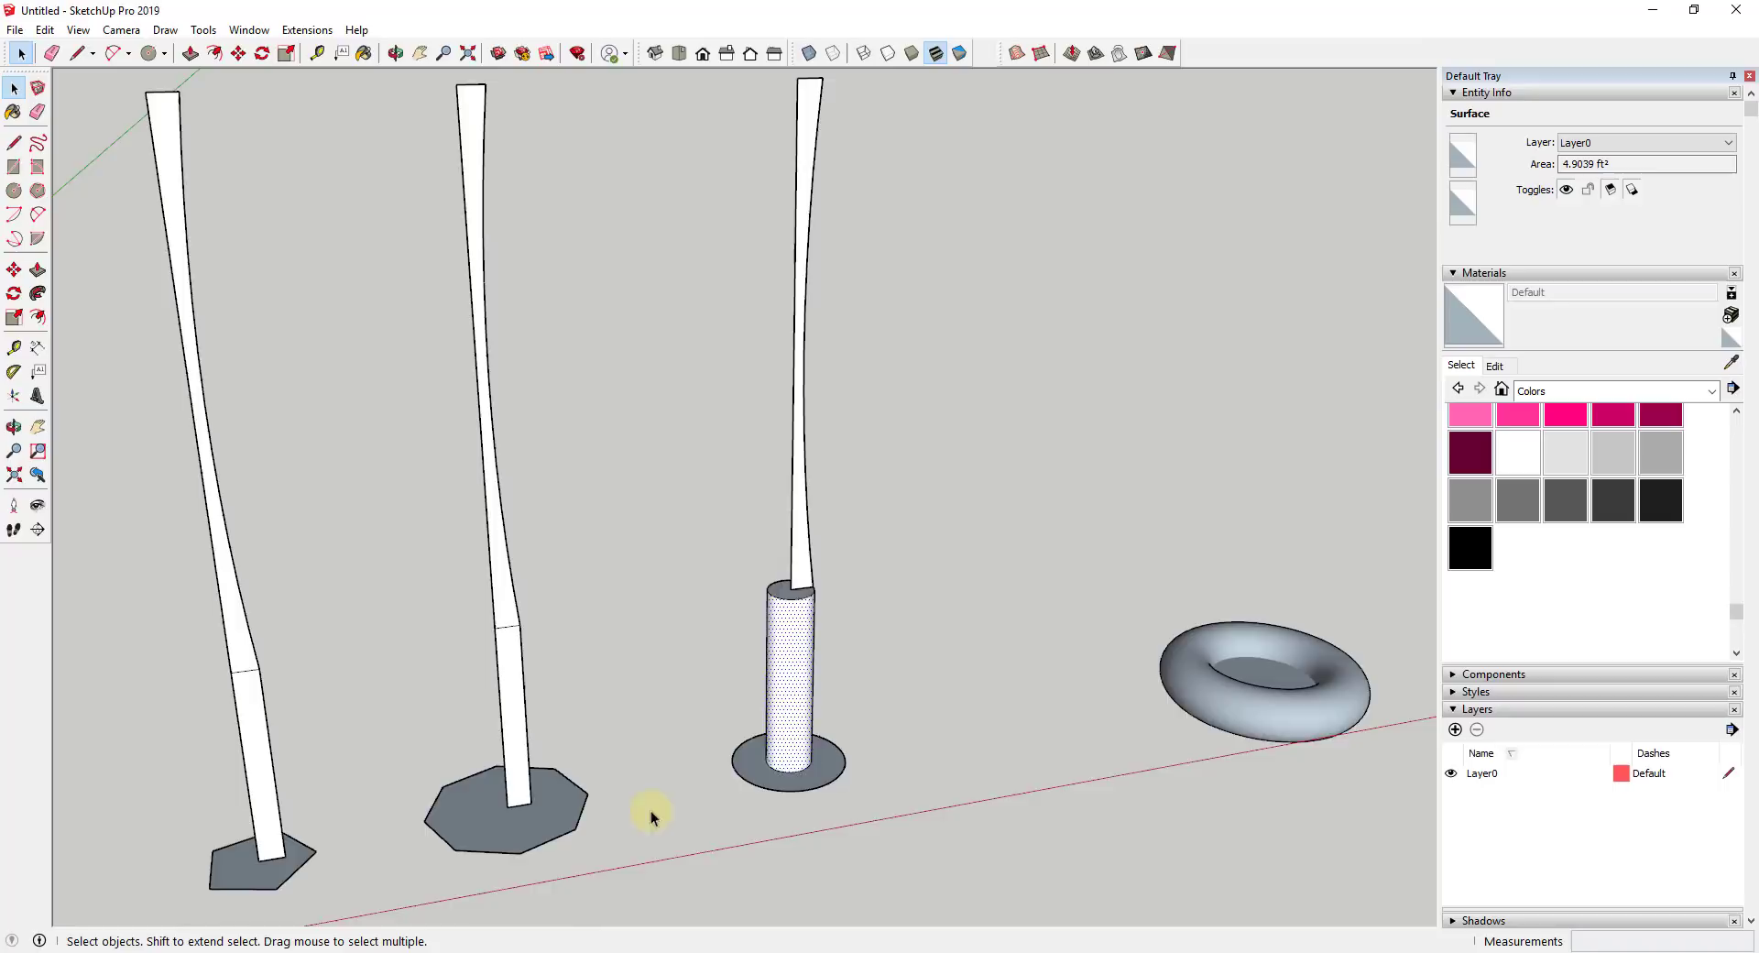
pyautogui.scroll(5, 651, 816)
# Follow Me the pole profile around the octagonal base into a prism.
pyautogui.doubleClick(467, 829)
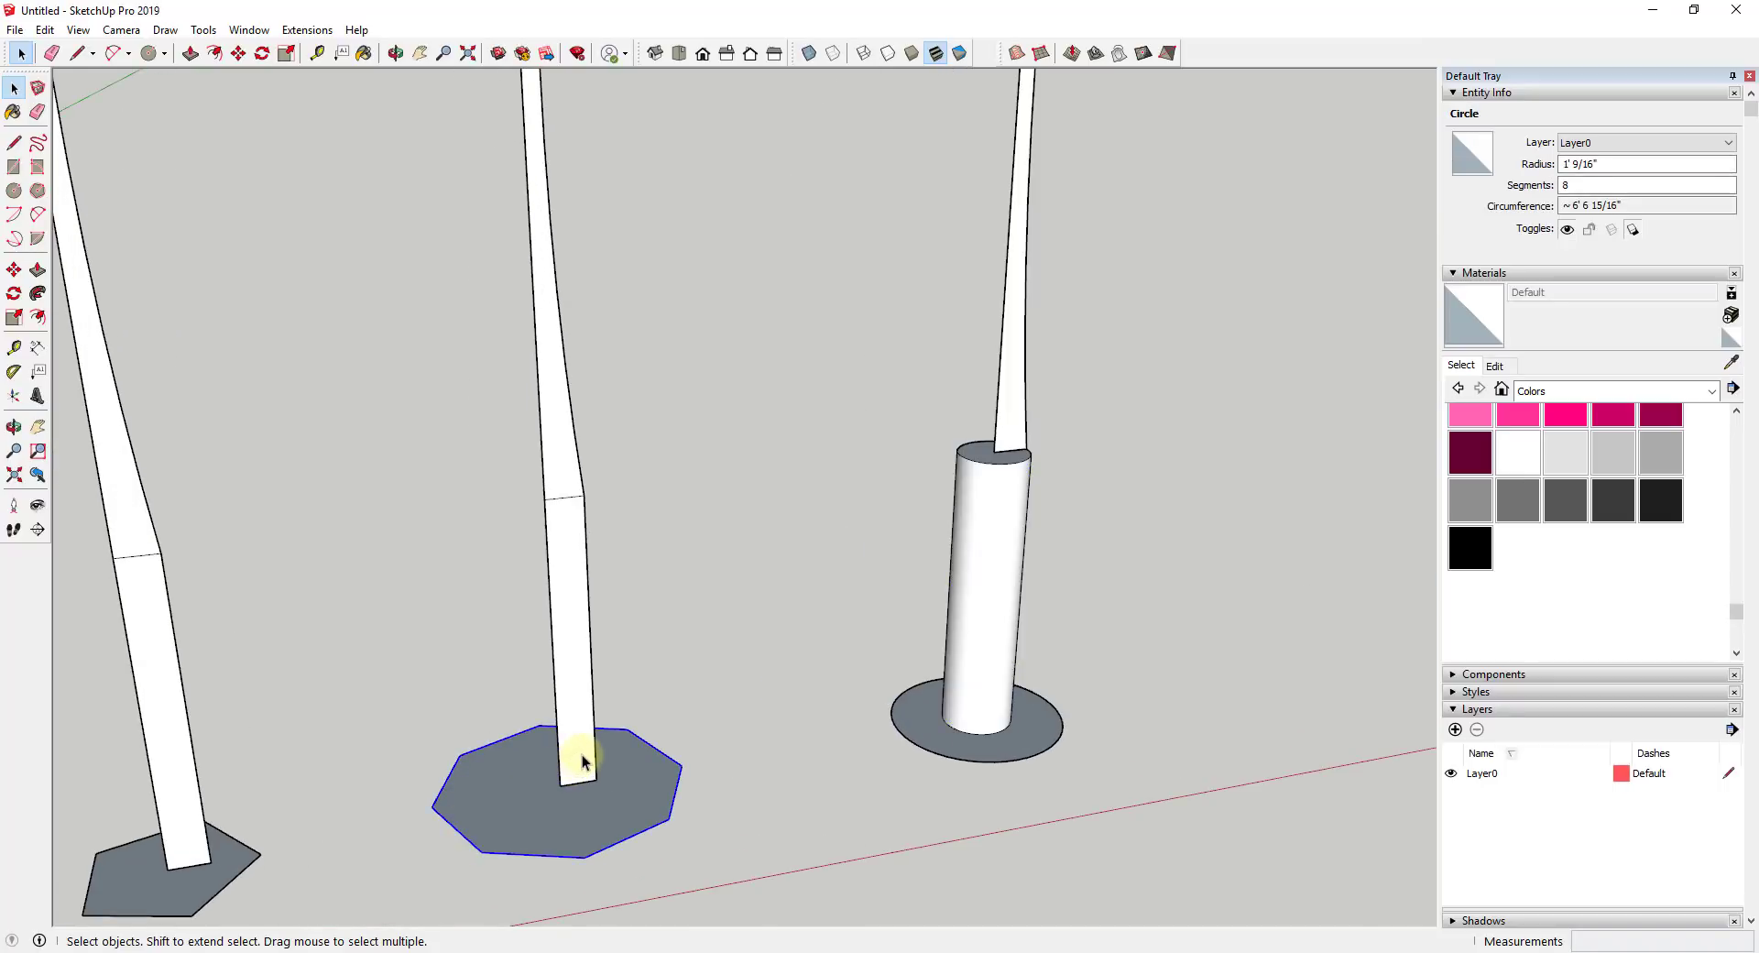
pyautogui.click(38, 293)
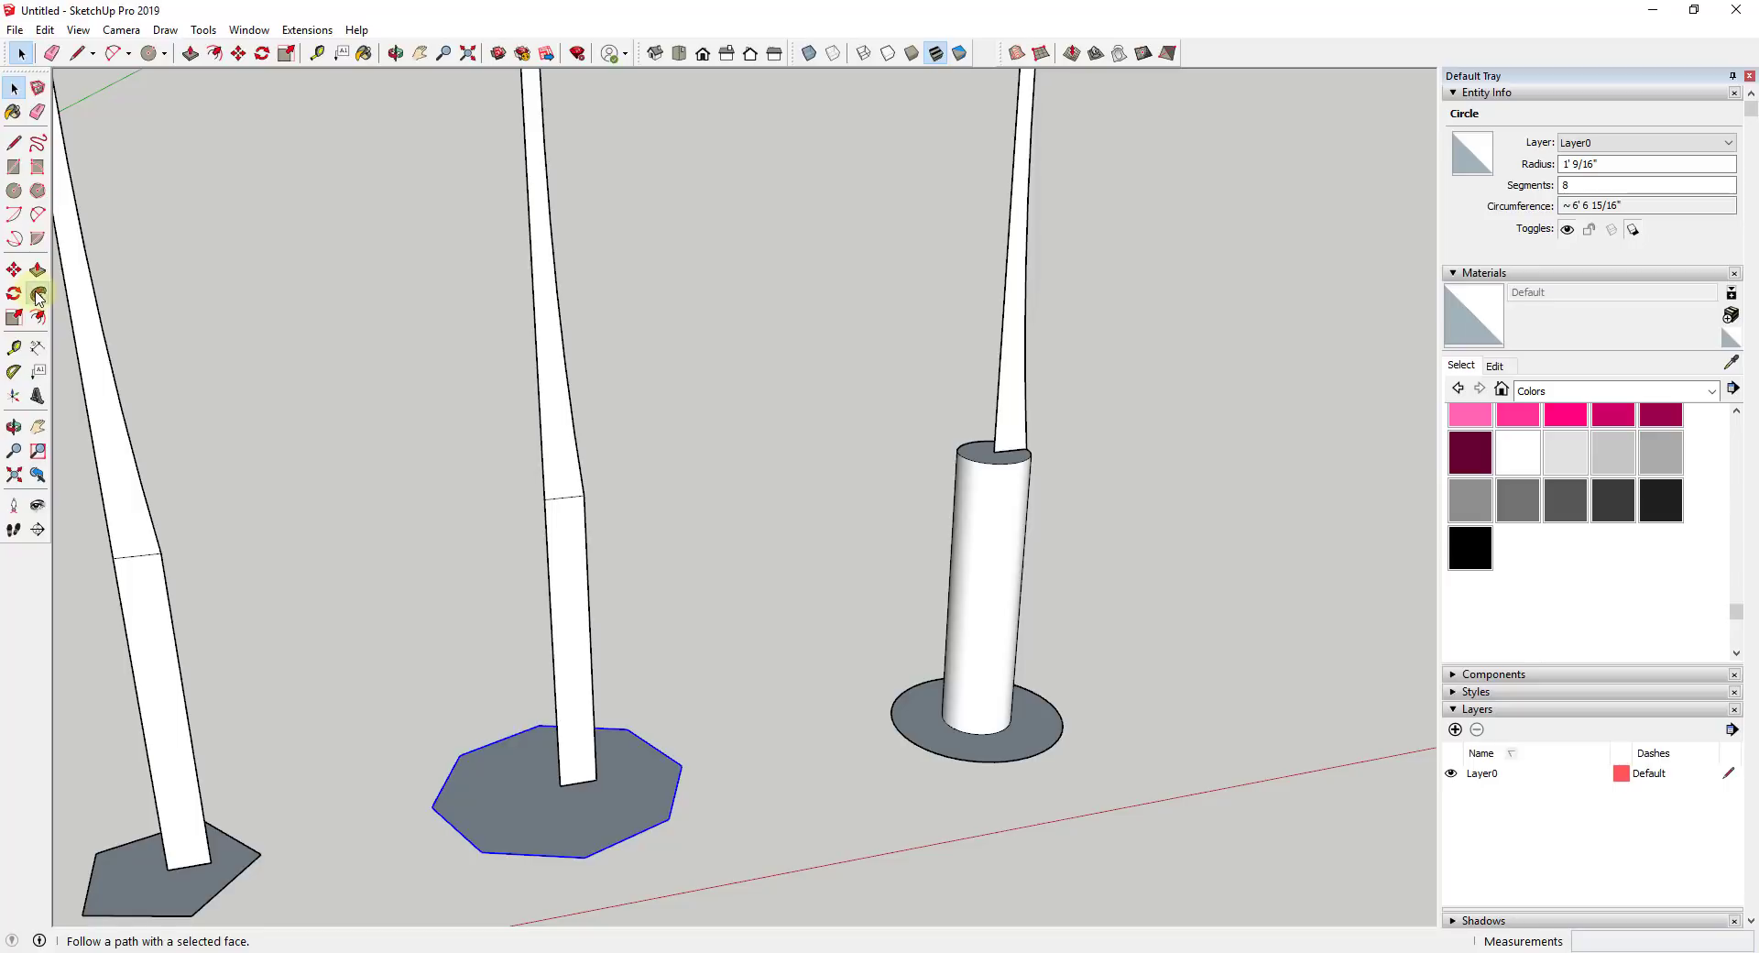
pyautogui.click(563, 627)
pyautogui.moveTo(564, 625)
pyautogui.mouseDown(button='middle')
pyautogui.moveTo(550, 697)
pyautogui.moveTo(522, 719)
pyautogui.moveTo(550, 675)
pyautogui.moveTo(536, 641)
pyautogui.mouseUp(button='middle')
# Reverse the prism's faces so they show white.
pyautogui.rightClick(536, 641)
pyautogui.click(603, 315)
pyautogui.scroll(5, 550, 459)
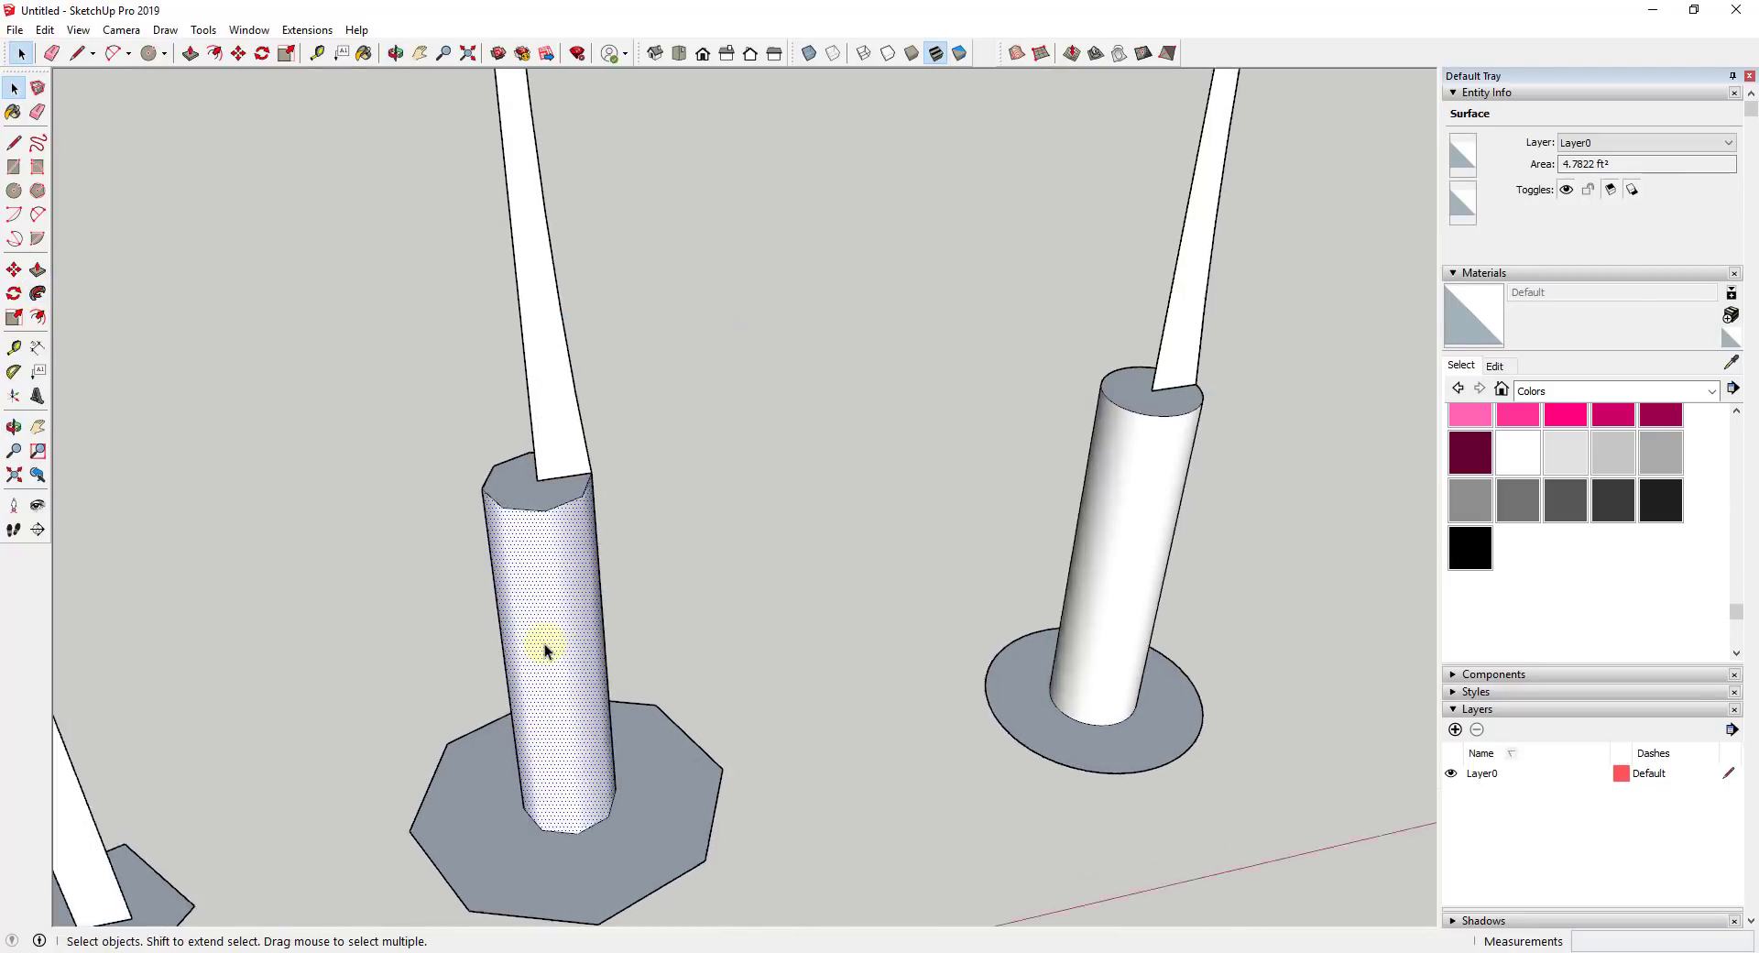
pyautogui.scroll(-3, 560, 601)
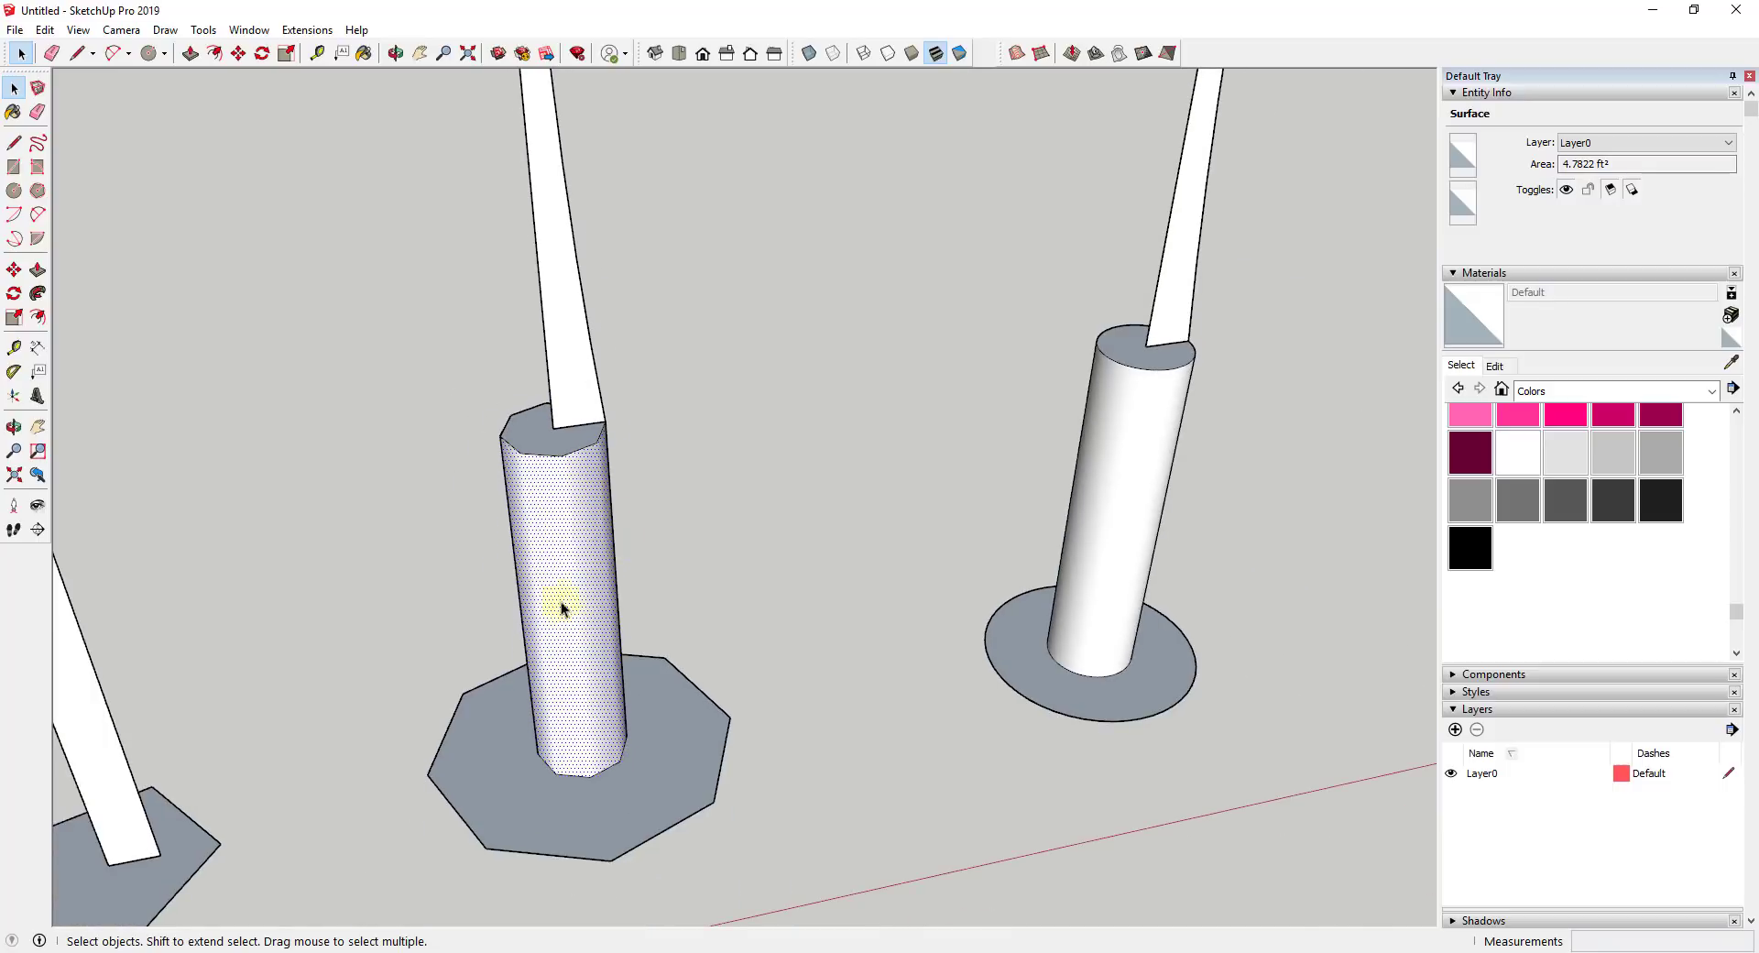
# Show Hidden Geometry, then select the pentagon base face.
pyautogui.click(78, 30)
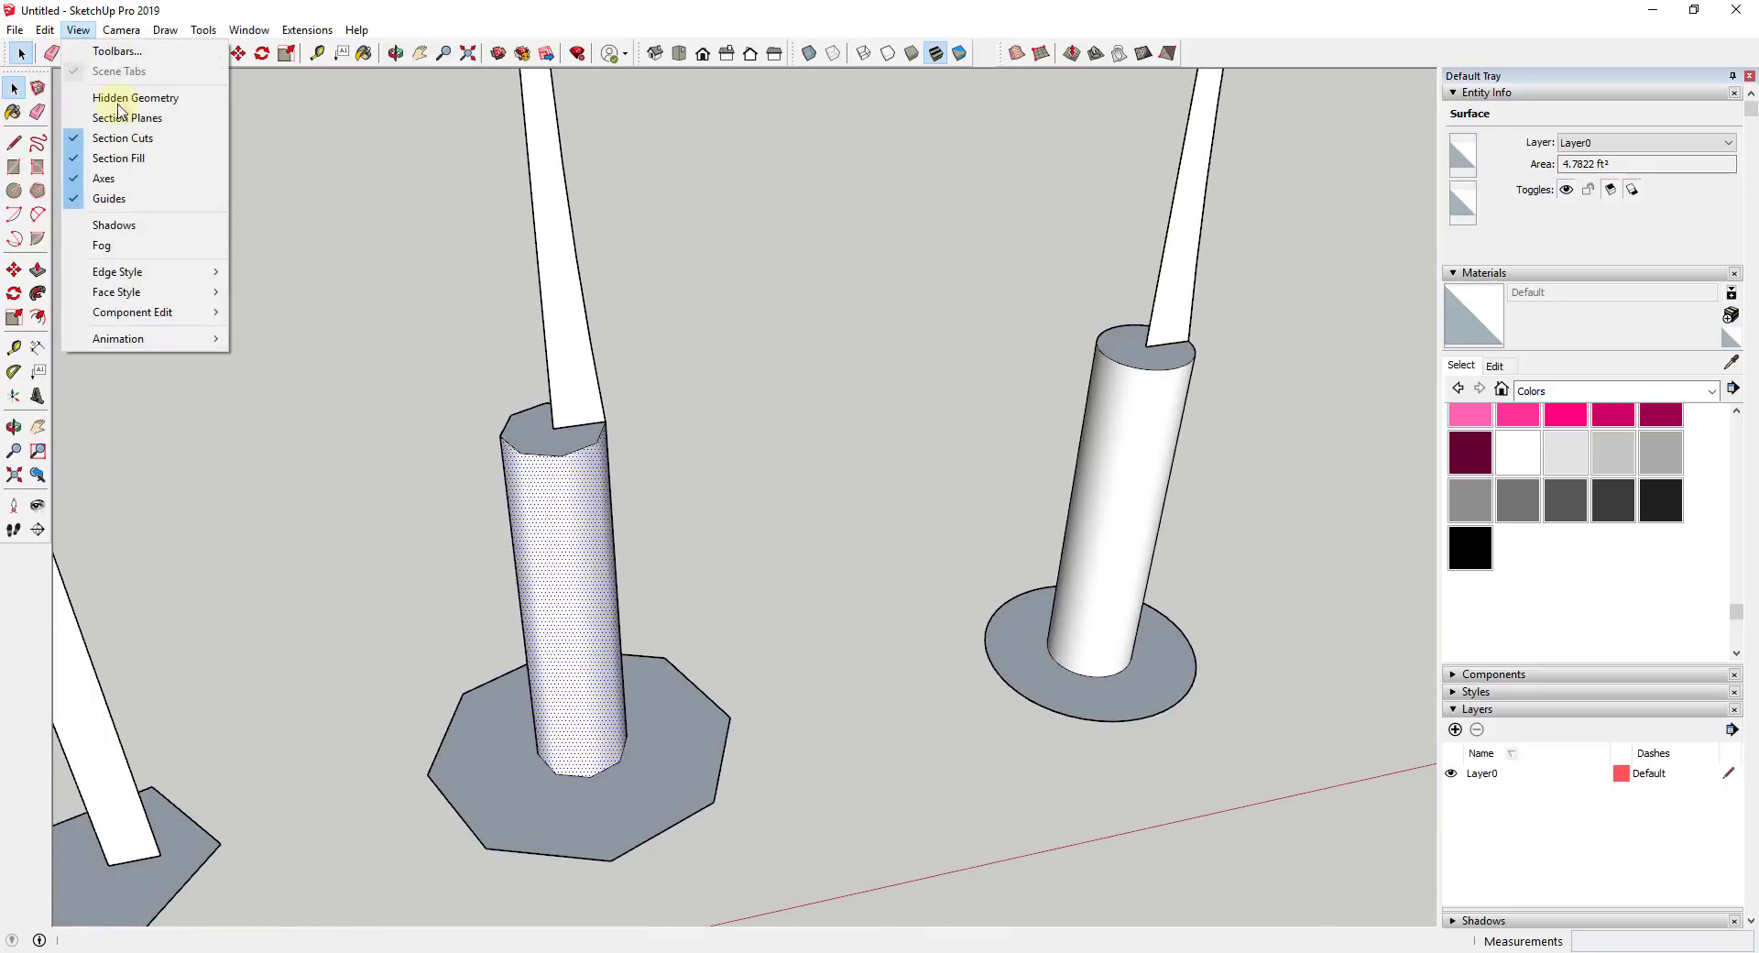
pyautogui.click(119, 97)
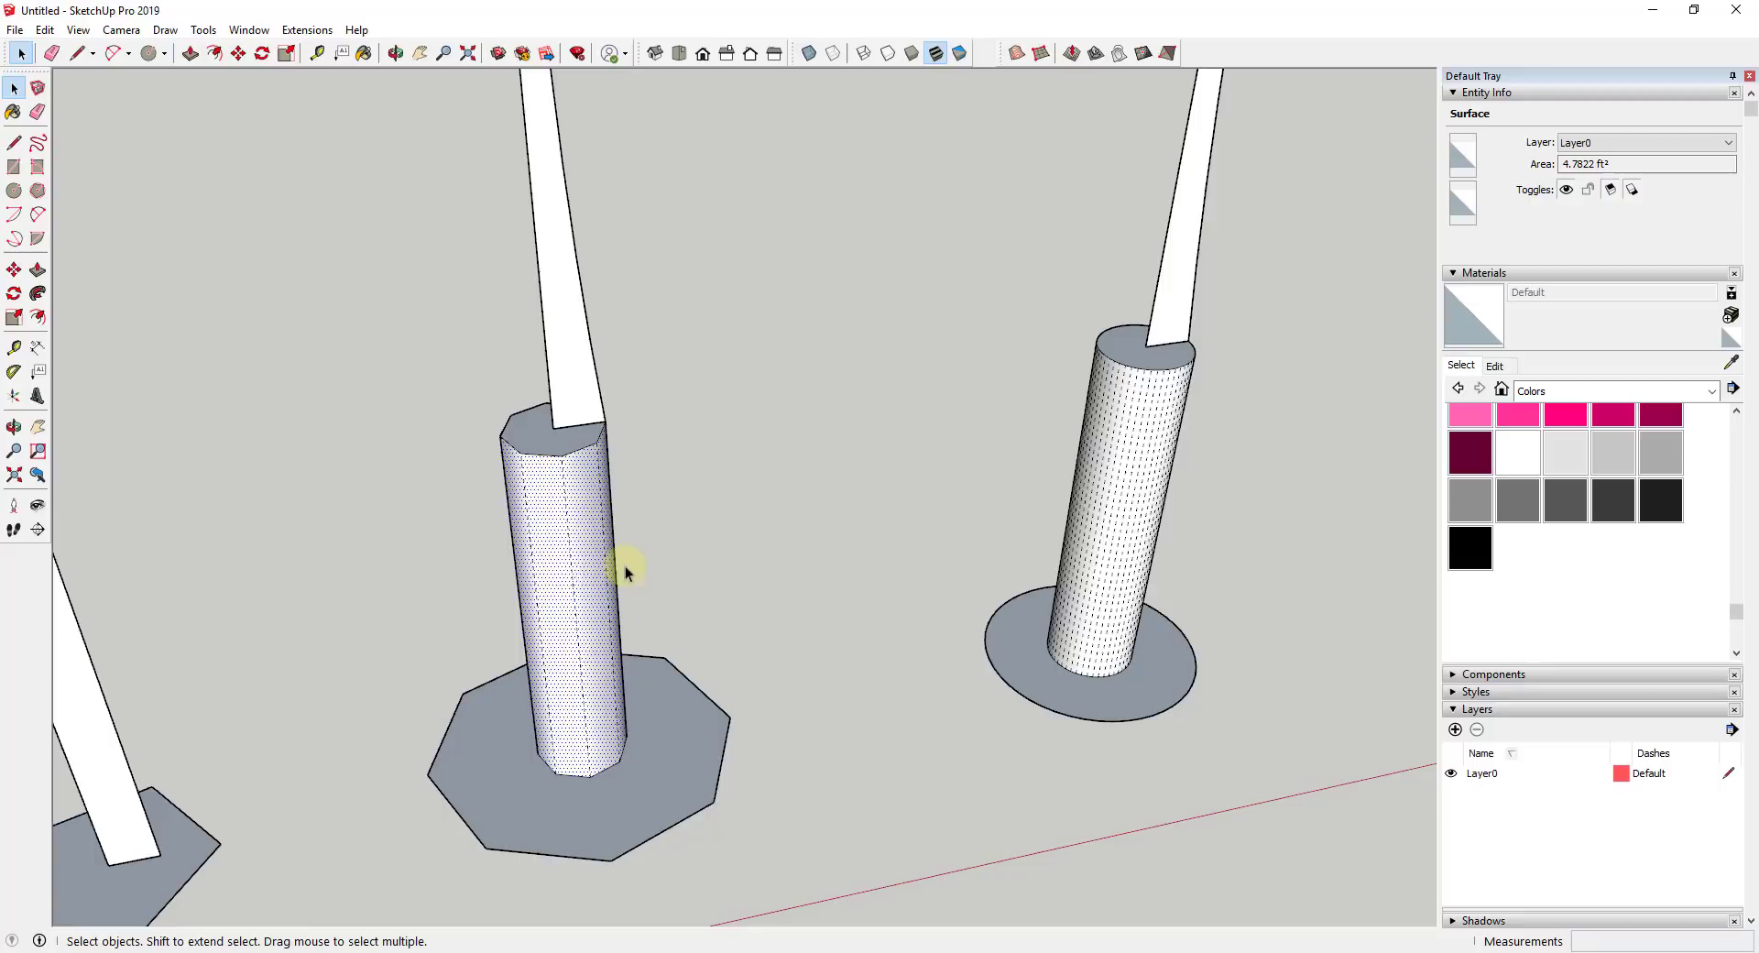
pyautogui.scroll(-3, 734, 499)
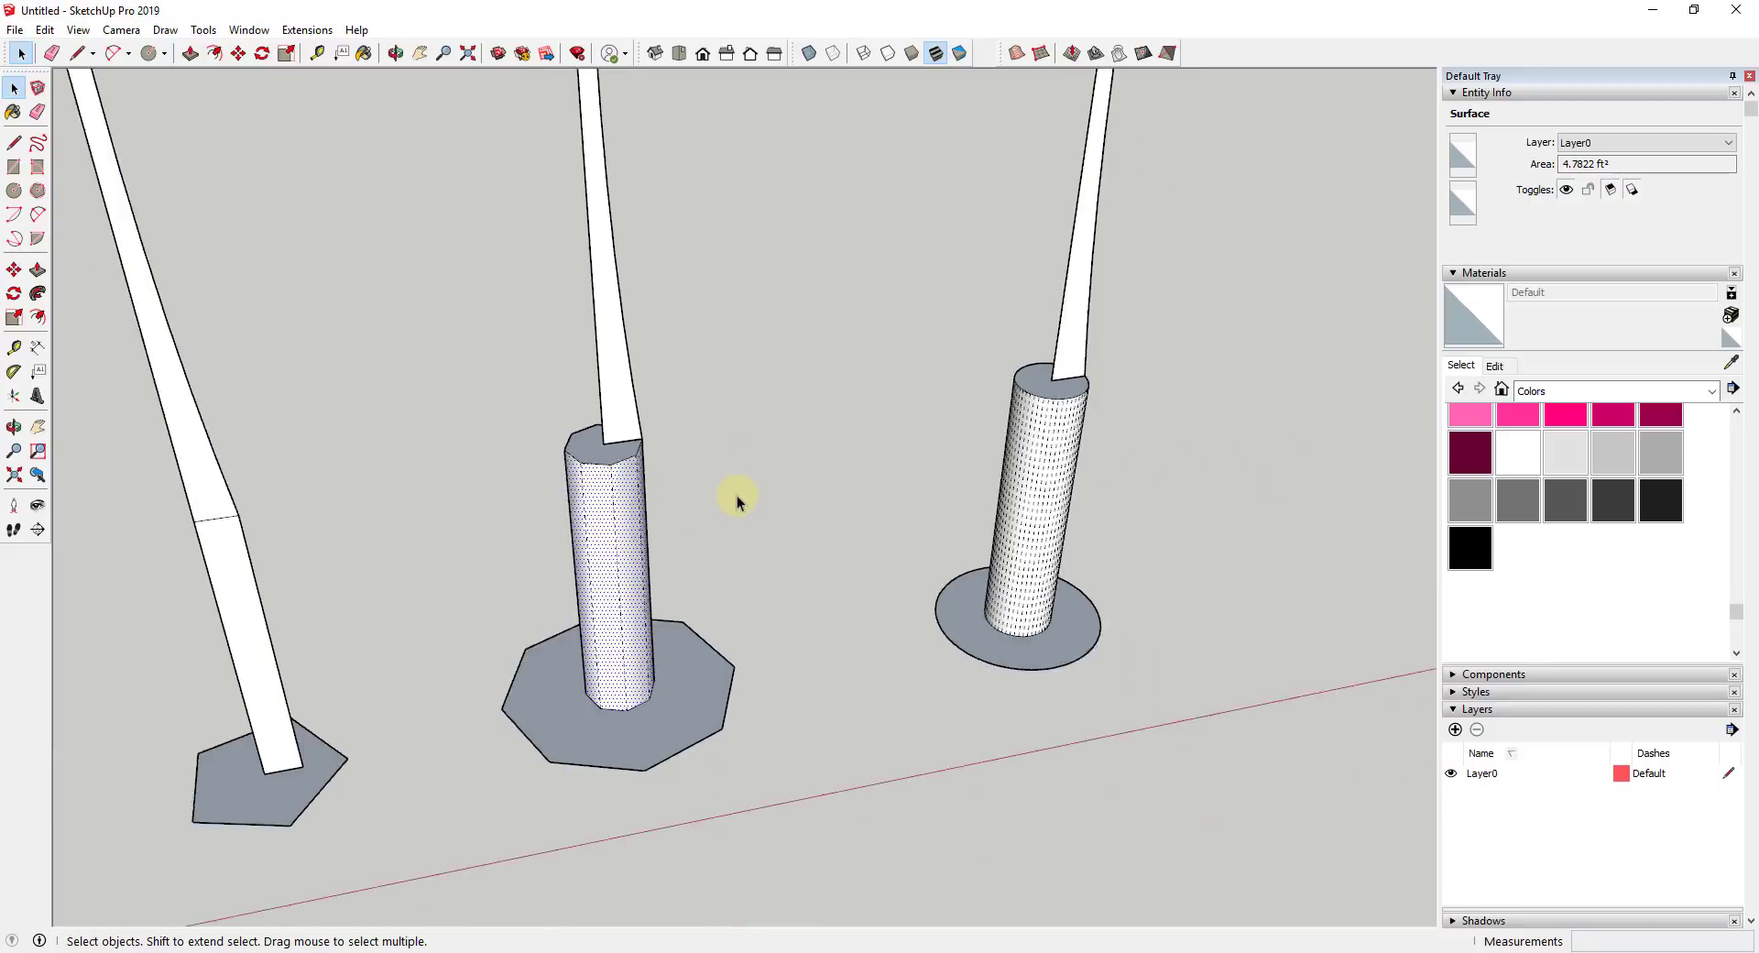
pyautogui.scroll(-1, 691, 589)
pyautogui.scroll(-2, 648, 569)
pyautogui.scroll(3, 466, 609)
pyautogui.scroll(2, 466, 610)
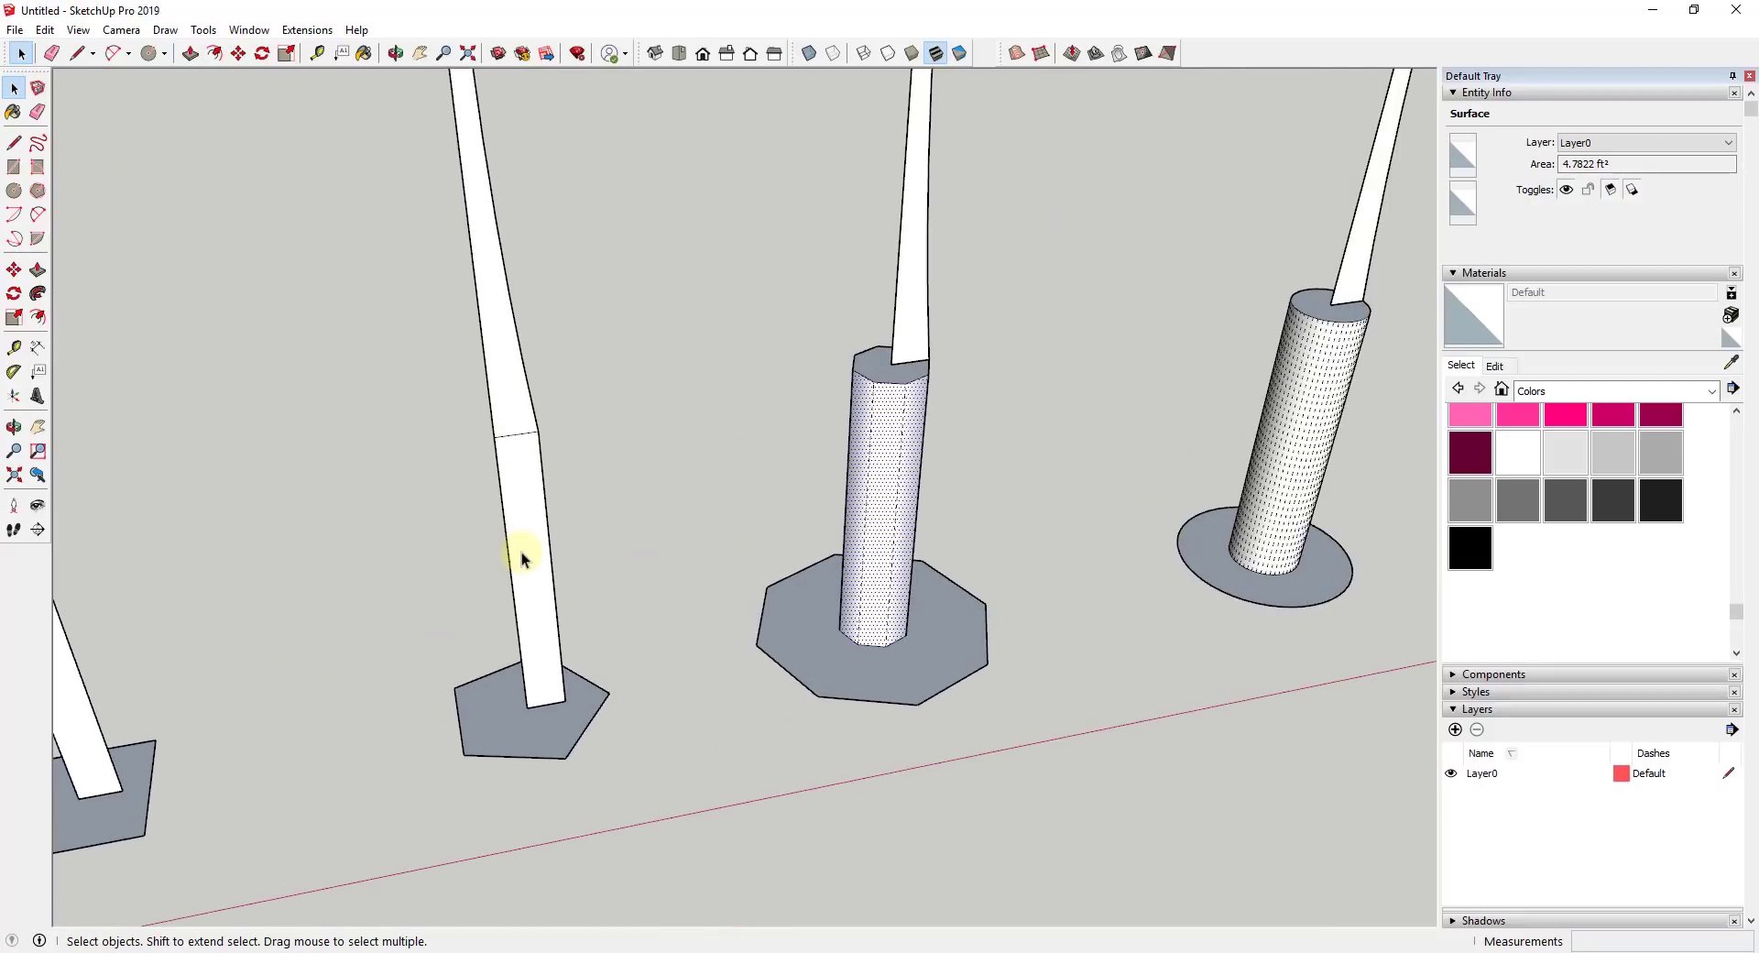
pyautogui.click(499, 720)
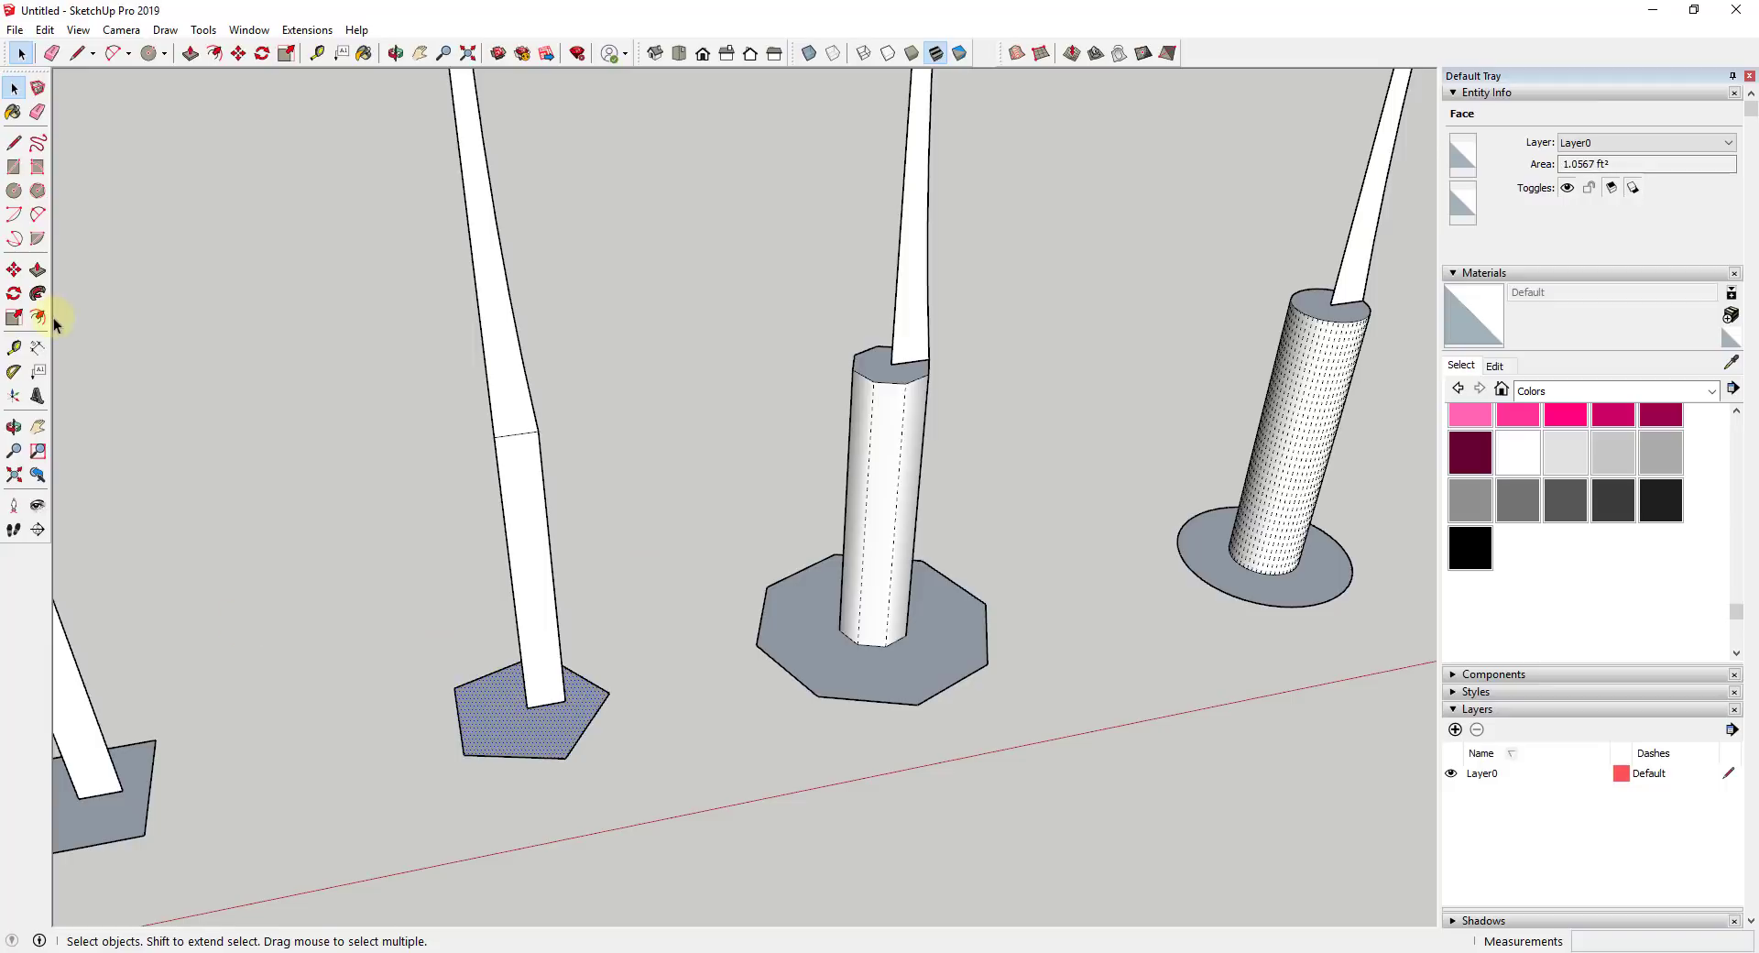
# Orbit around the poles toward the left square-based tower.
pyautogui.click(38, 294)
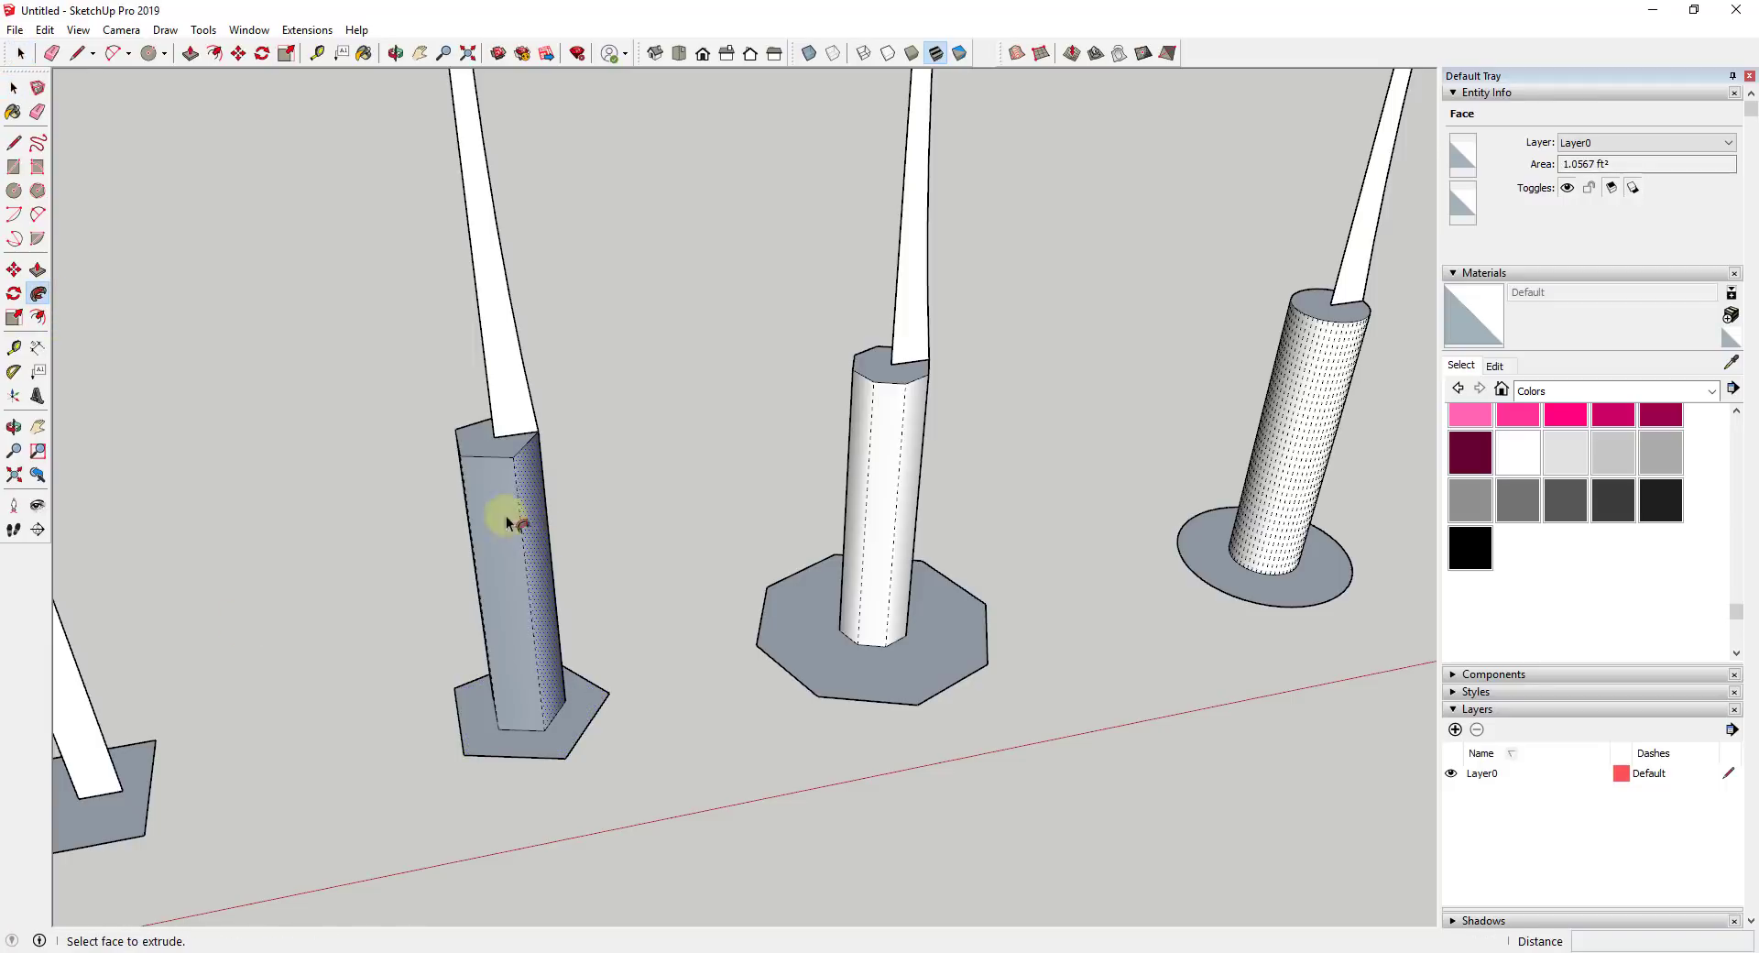
pyautogui.scroll(2, 508, 523)
pyautogui.press('o')
pyautogui.moveTo(455, 503)
pyautogui.mouseDown()
pyautogui.moveTo(924, 550)
pyautogui.moveTo(1261, 505)
pyautogui.moveTo(990, 479)
pyautogui.moveTo(950, 581)
pyautogui.moveTo(1053, 534)
pyautogui.moveTo(149, 530)
pyautogui.moveTo(452, 522)
pyautogui.mouseUp()
pyautogui.press('space')
pyautogui.moveTo(452, 522); pyautogui.dragTo(326, 432, button='middle')
pyautogui.scroll(2, 420, 376)
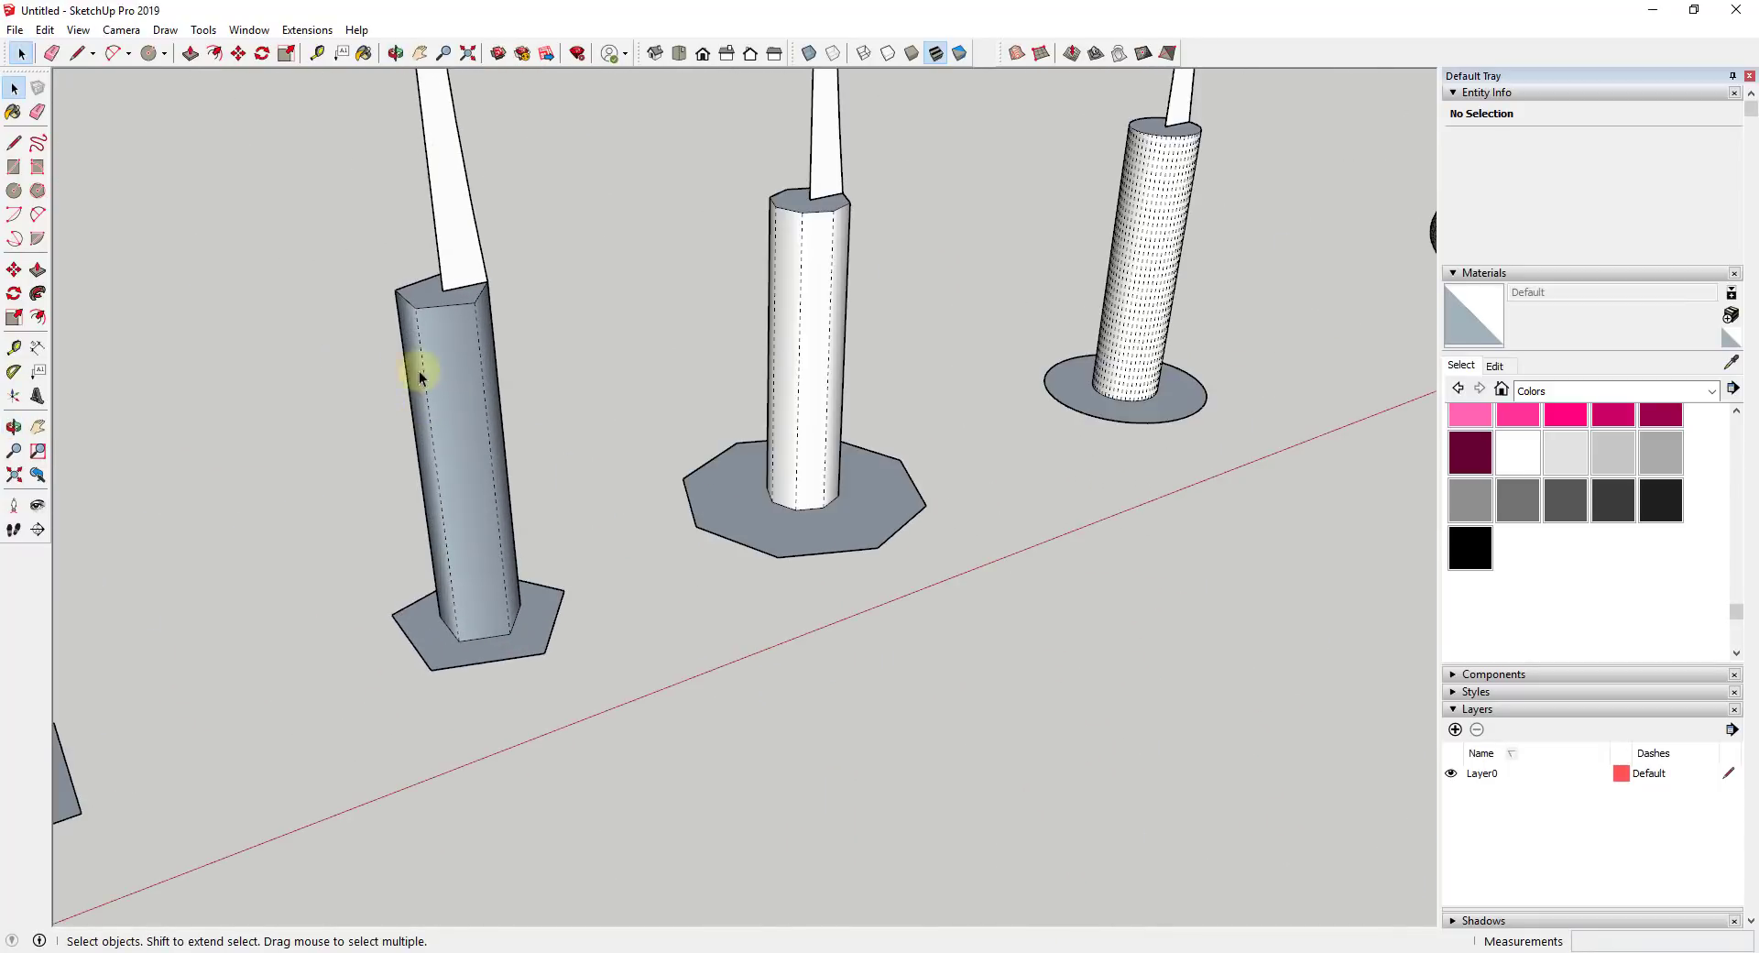
pyautogui.scroll(-3, 475, 349)
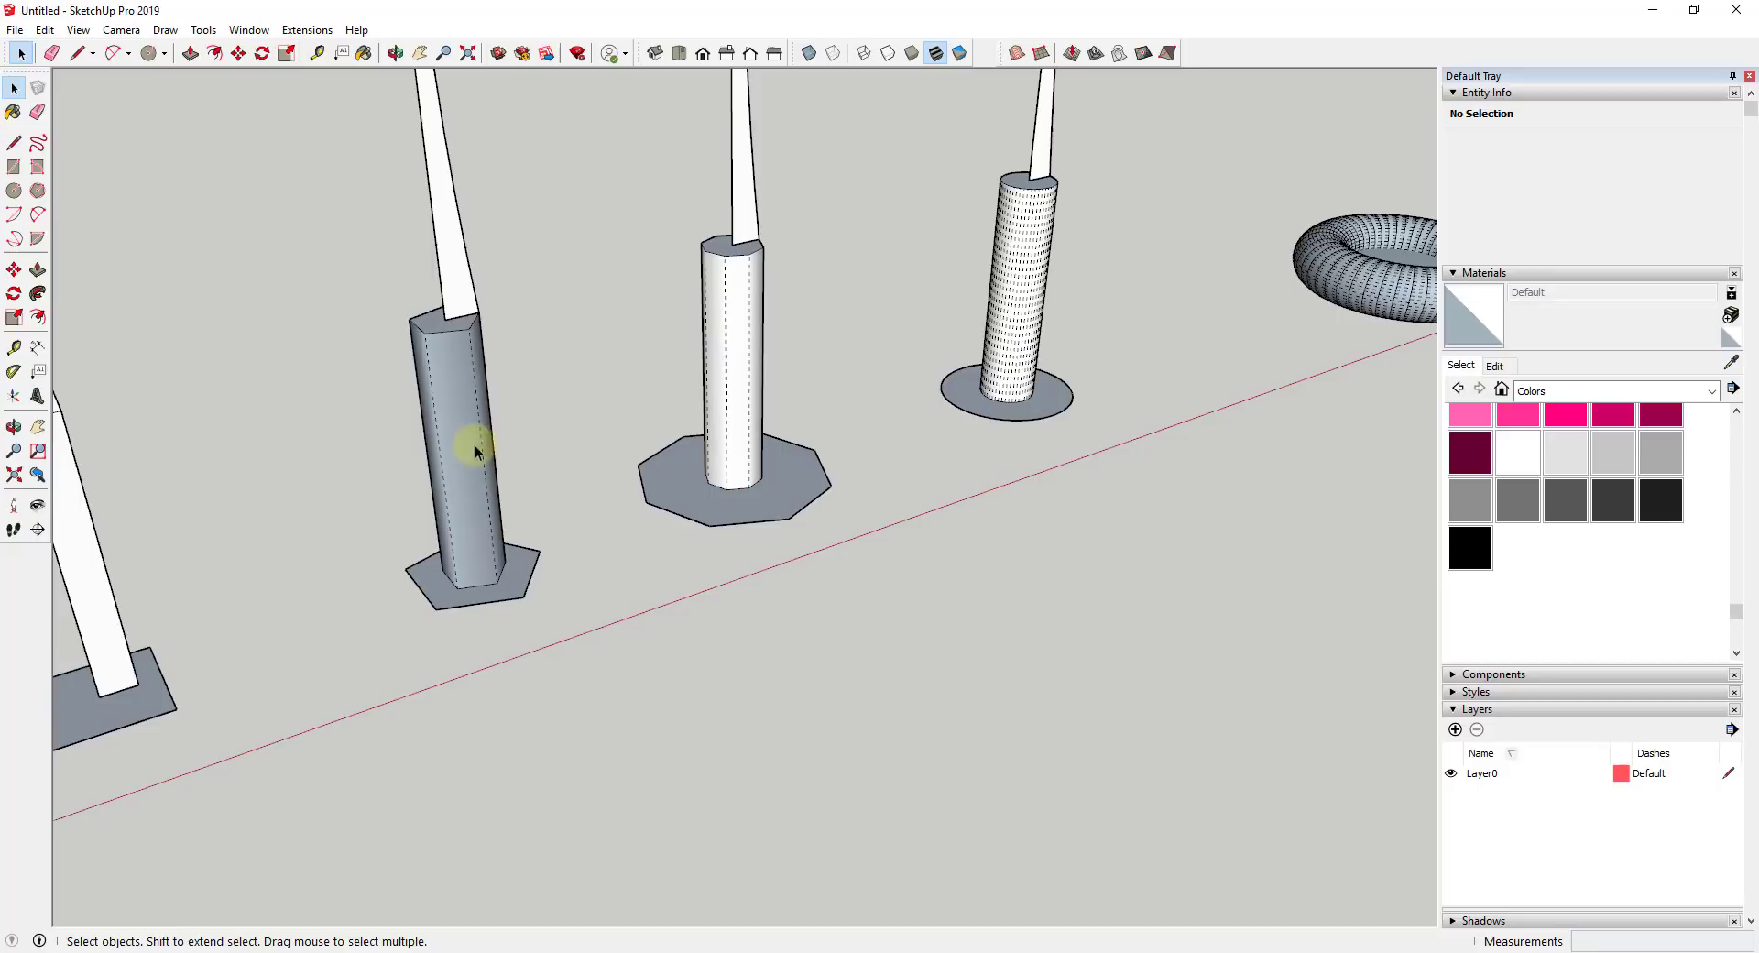
pyautogui.scroll(2, 656, 456)
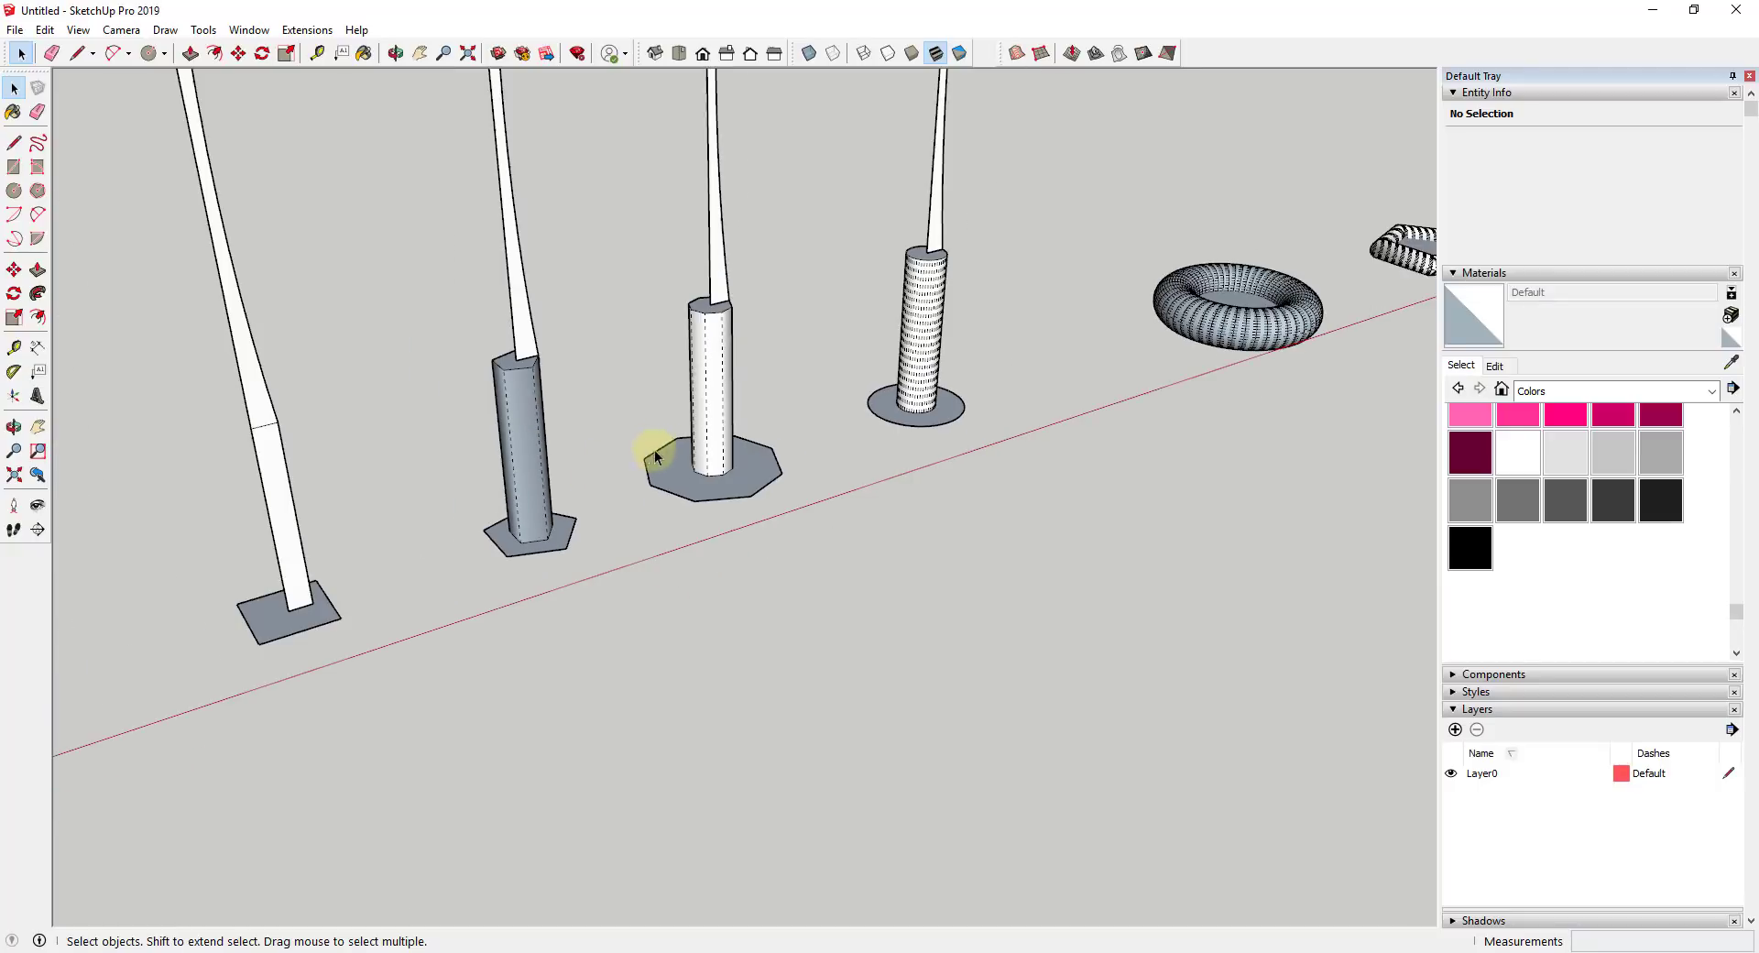
# Select the left pole's square base plate, then cancel the unfinished Follow Me.
pyautogui.click(275, 626)
pyautogui.scroll(3, 233, 579)
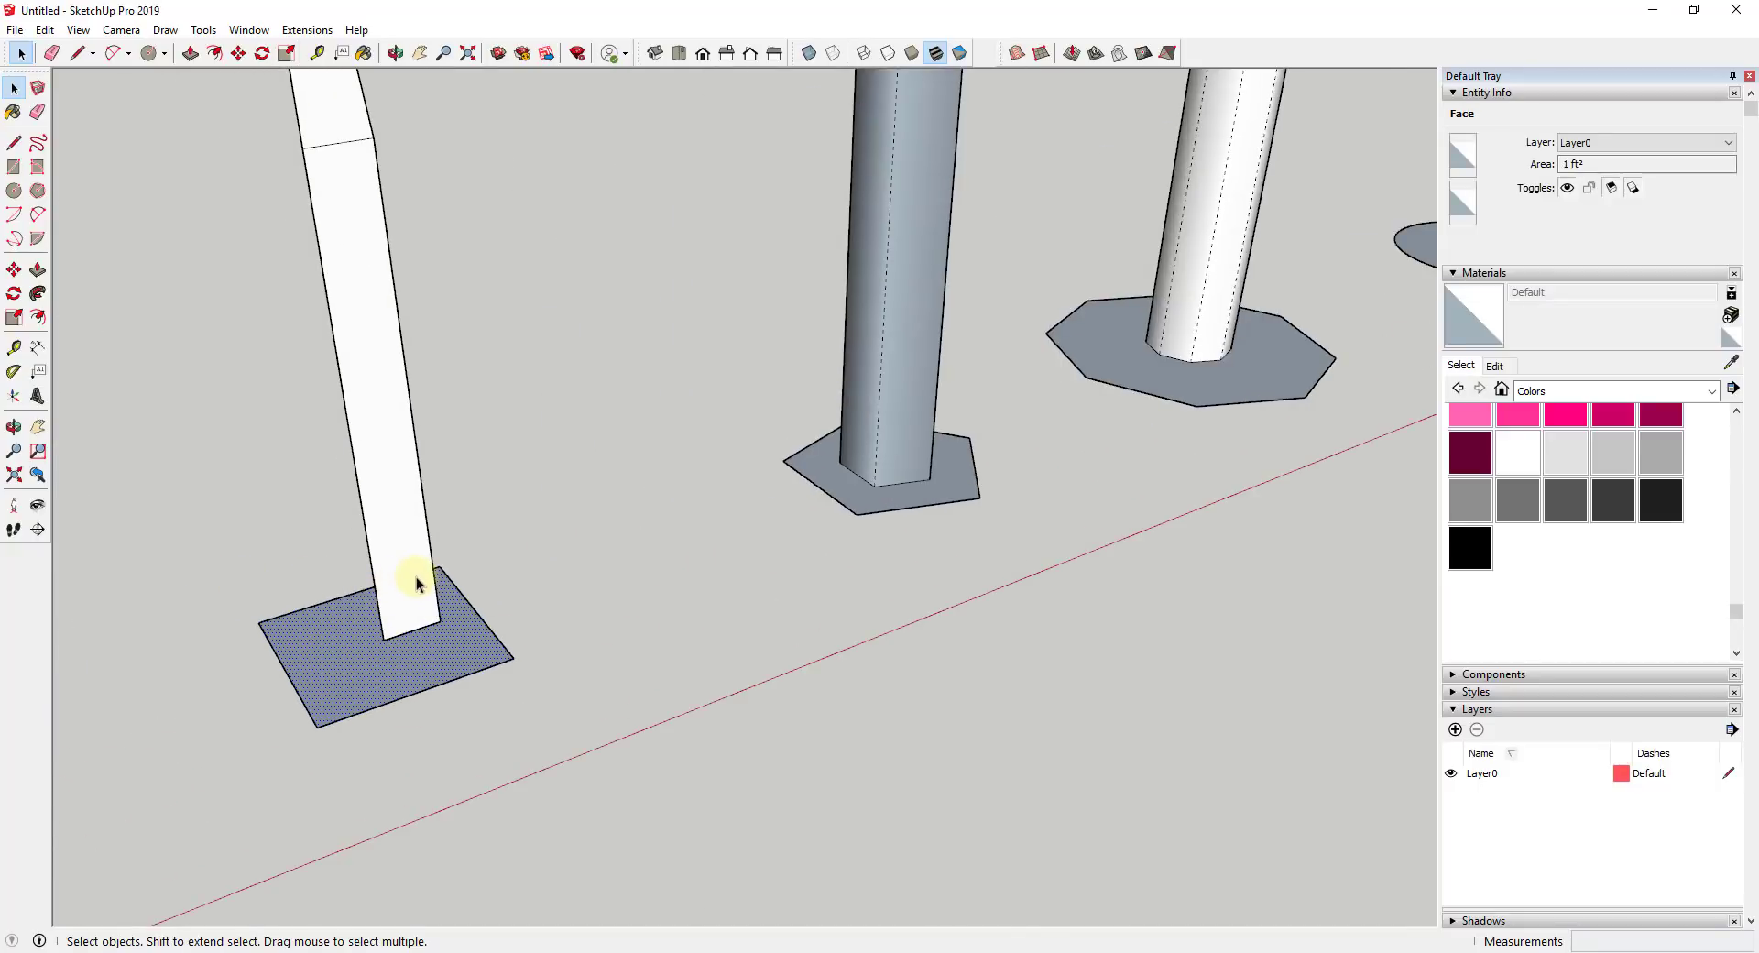
pyautogui.click(37, 293)
pyautogui.scroll(-3, 365, 366)
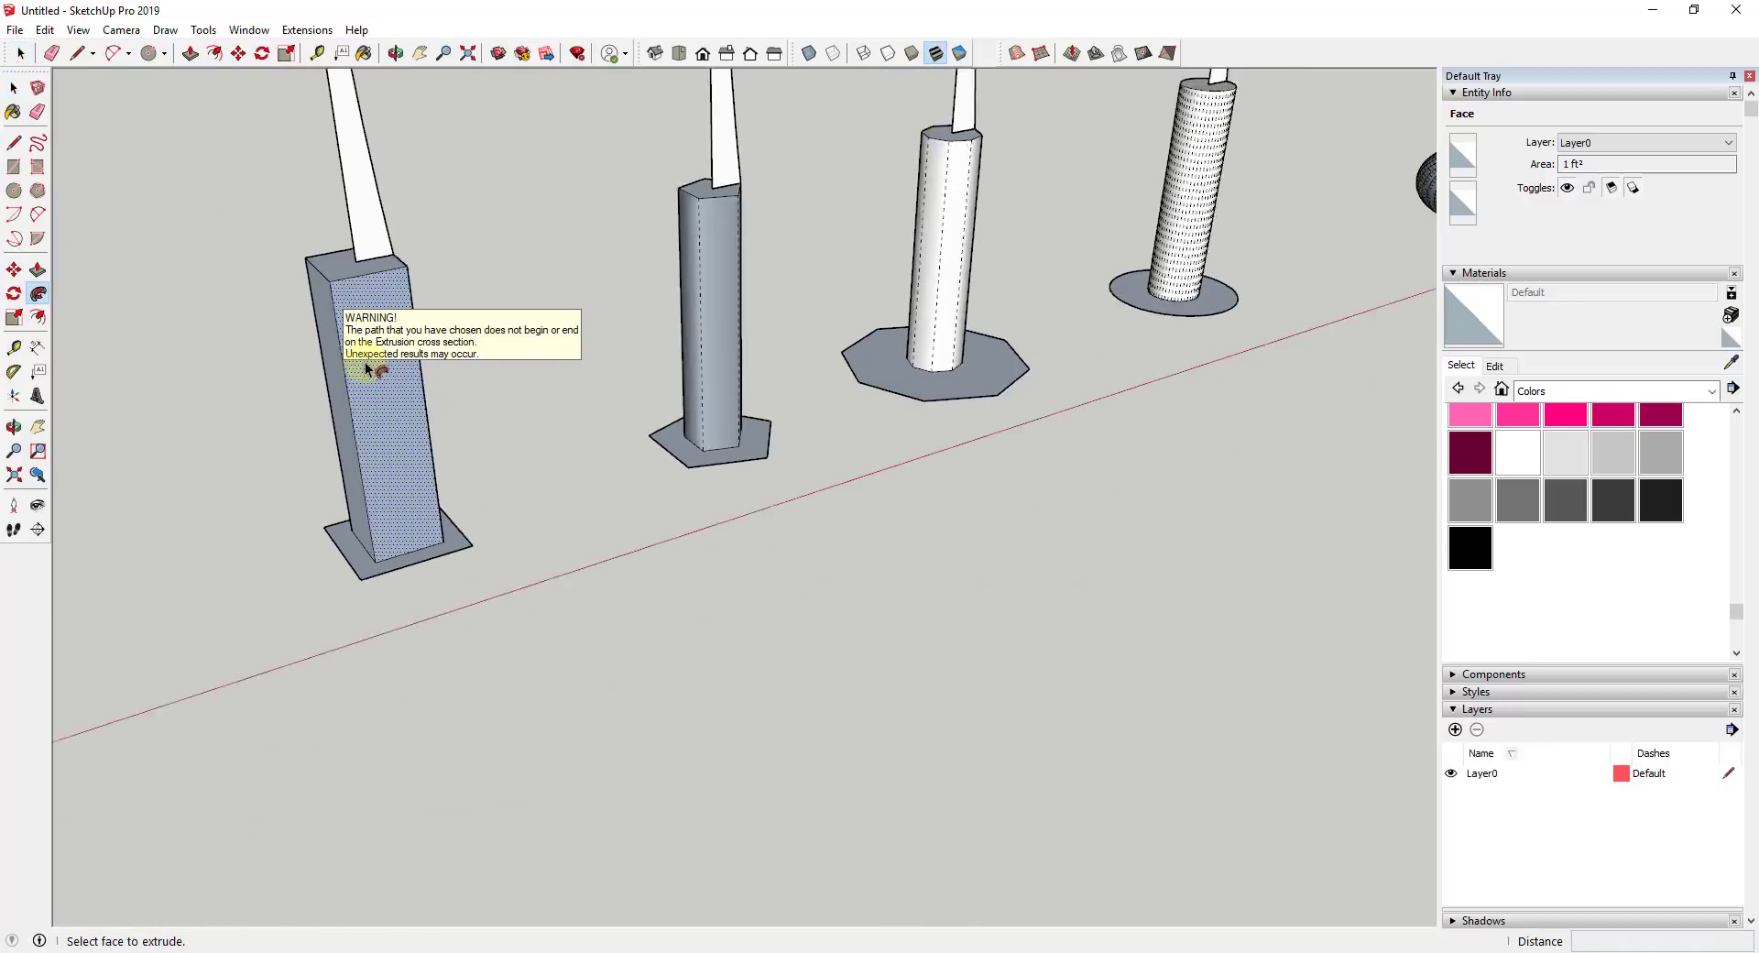
pyautogui.scroll(-2, 364, 366)
pyautogui.press('space')
# Select the square-based tower, clear the selection, and orbit to a level view.
pyautogui.tripleClick(376, 409)
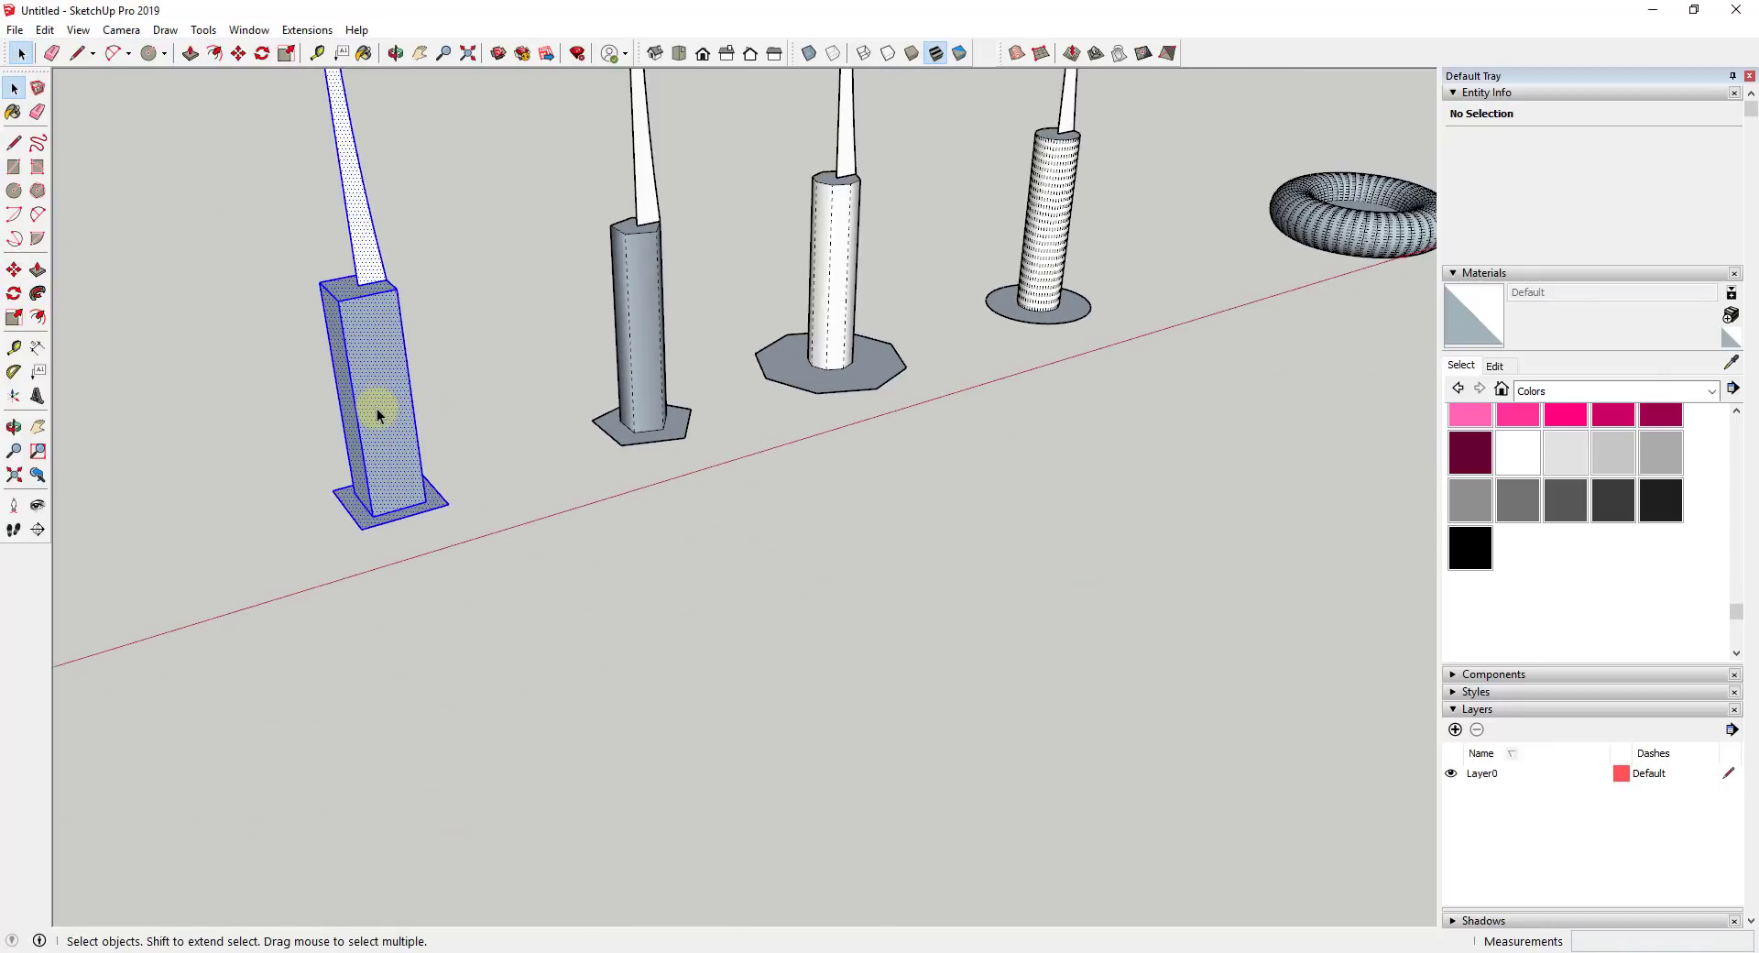
pyautogui.rightClick(377, 409)
pyautogui.click(290, 267)
pyautogui.moveTo(263, 224); pyautogui.dragTo(443, 513)
pyautogui.click(806, 546)
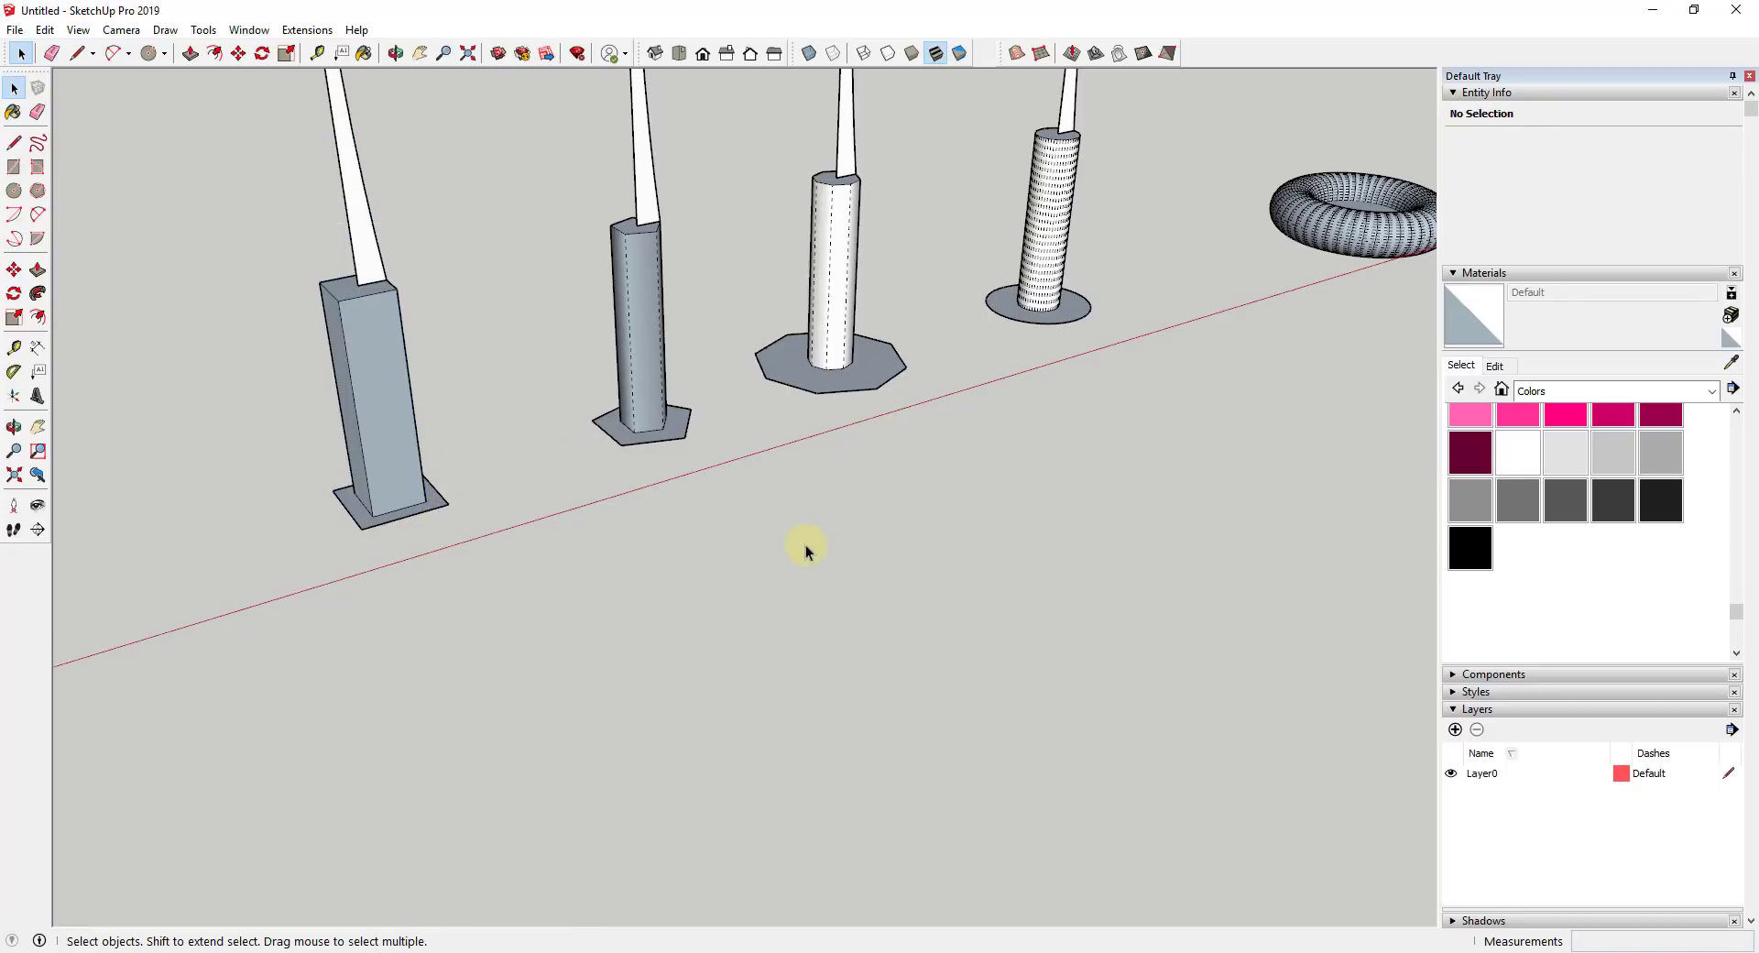
pyautogui.moveTo(805, 546); pyautogui.dragTo(758, 569, button='middle')
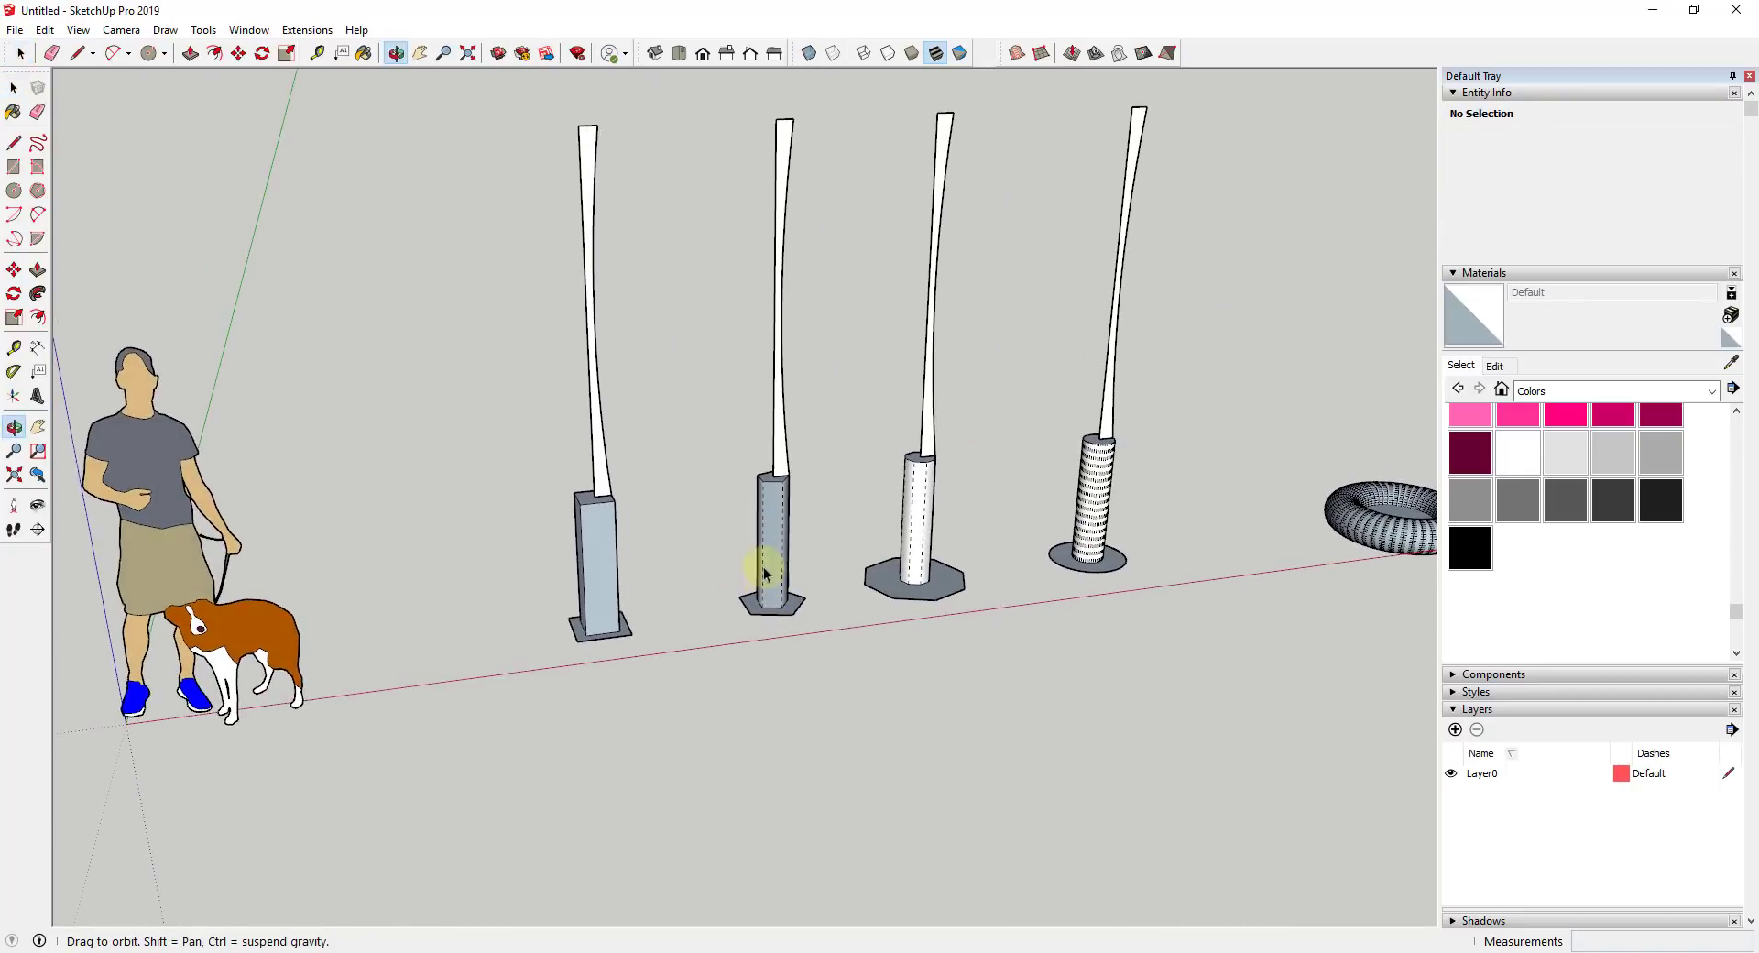
# Follow Me the profile around the square base into a square baluster.
pyautogui.scroll(5, 601, 617)
pyautogui.click(572, 662)
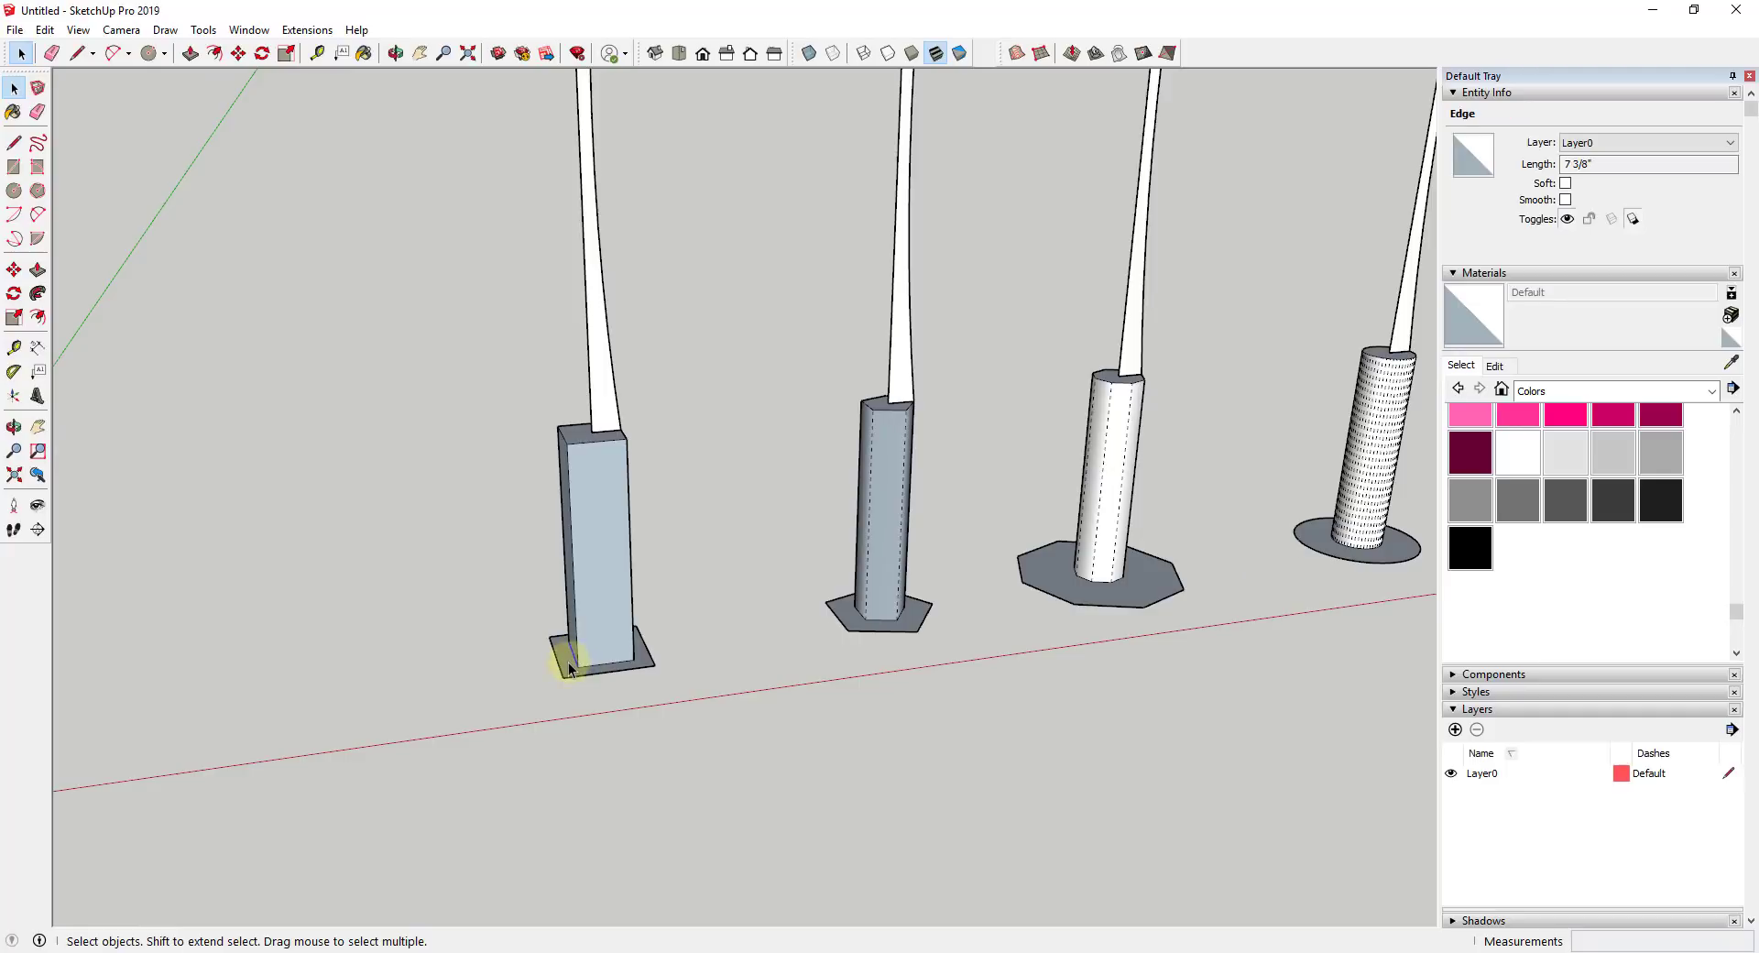
pyautogui.scroll(-5, 570, 660)
pyautogui.click(602, 448)
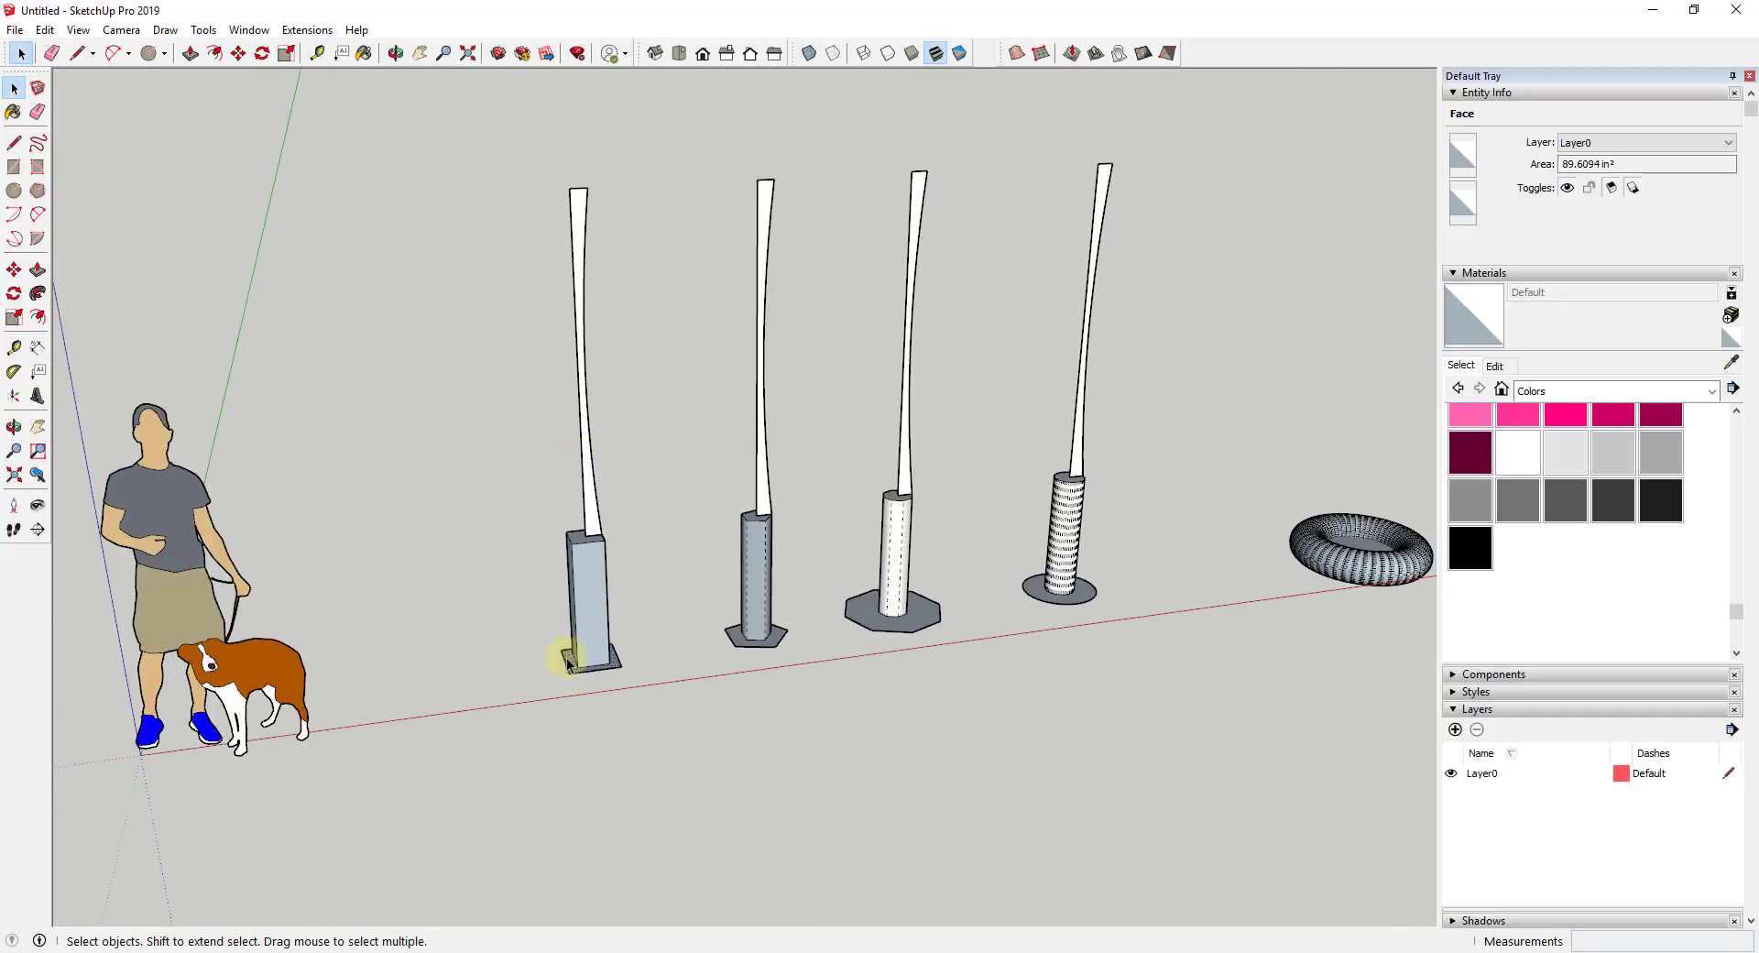
pyautogui.click(38, 293)
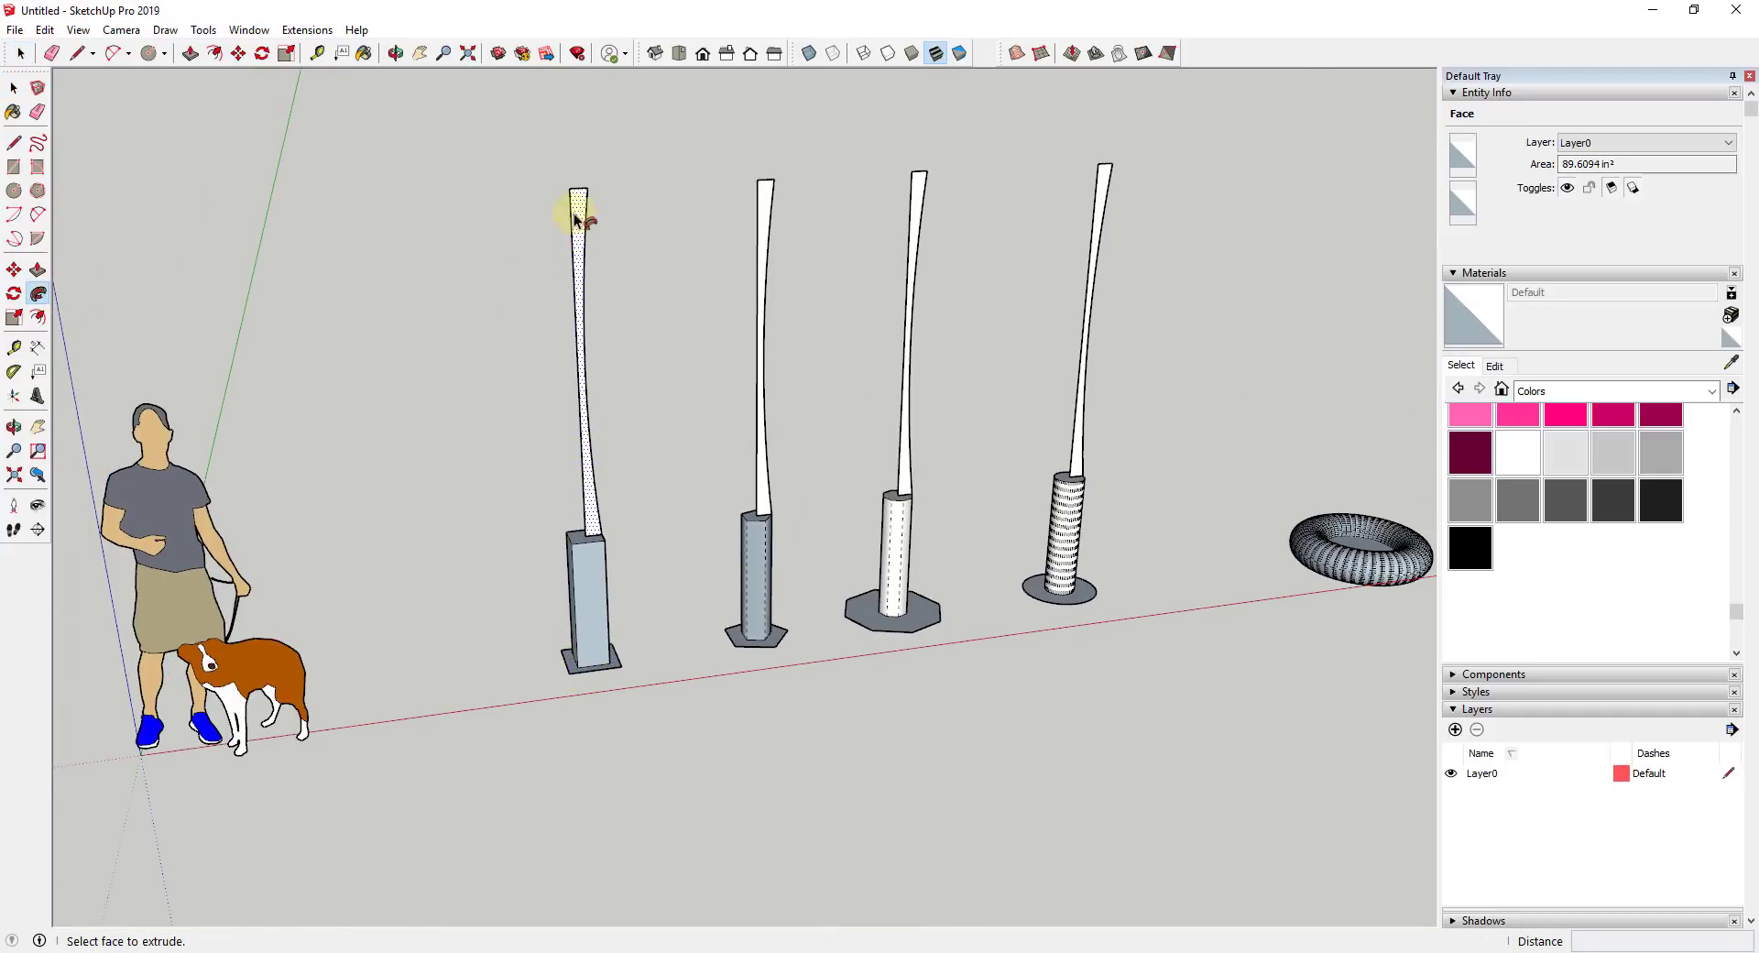
pyautogui.click(587, 218)
pyautogui.moveTo(607, 392); pyautogui.dragTo(676, 475, button='middle')
pyautogui.scroll(8, 614, 274)
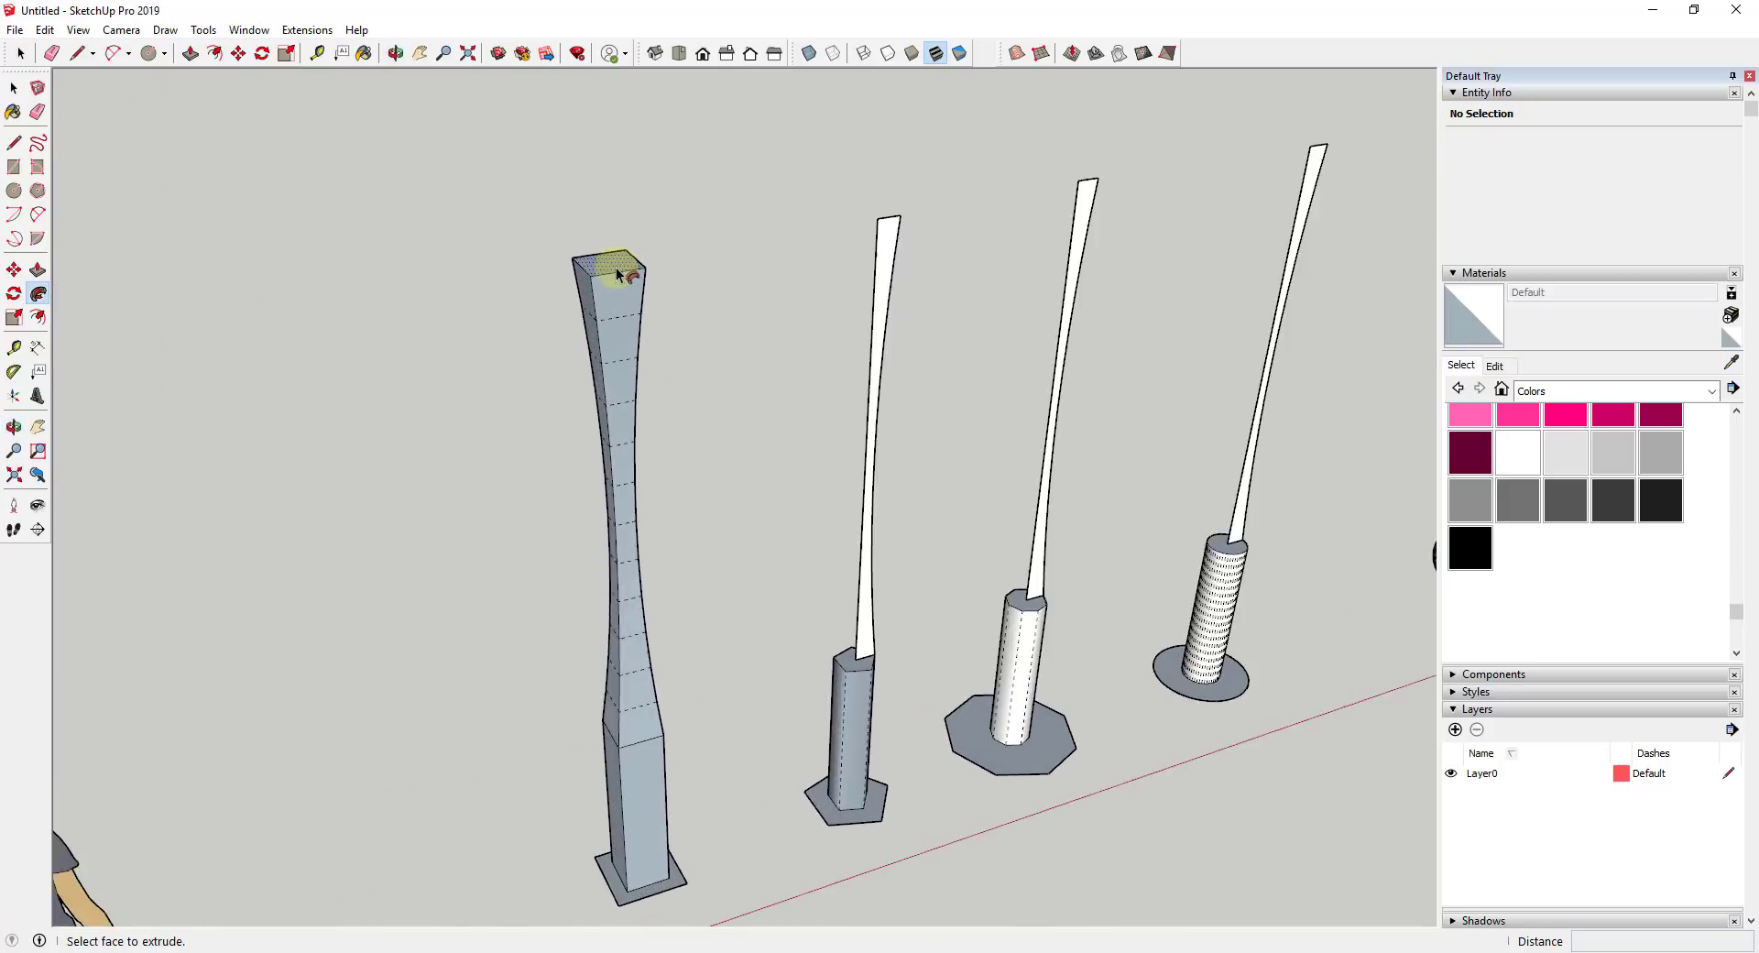
pyautogui.press('space')
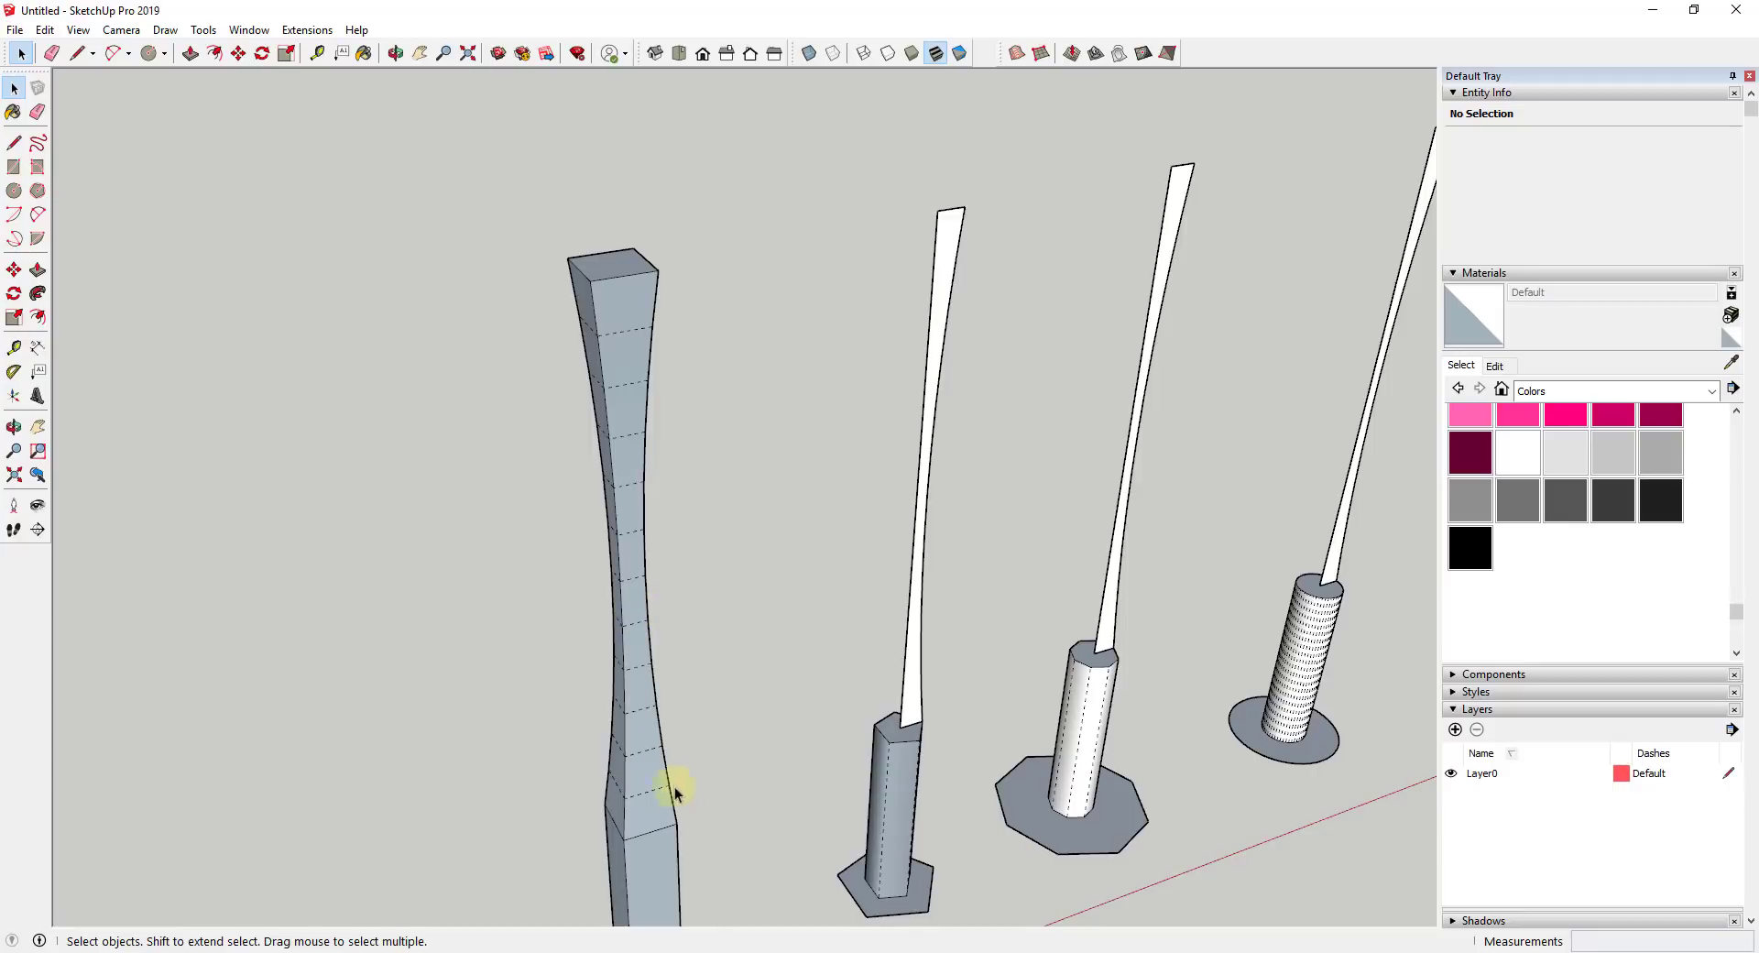
# Turn off Hidden Geometry to hide the dashed edges and view all posts.
pyautogui.click(78, 29)
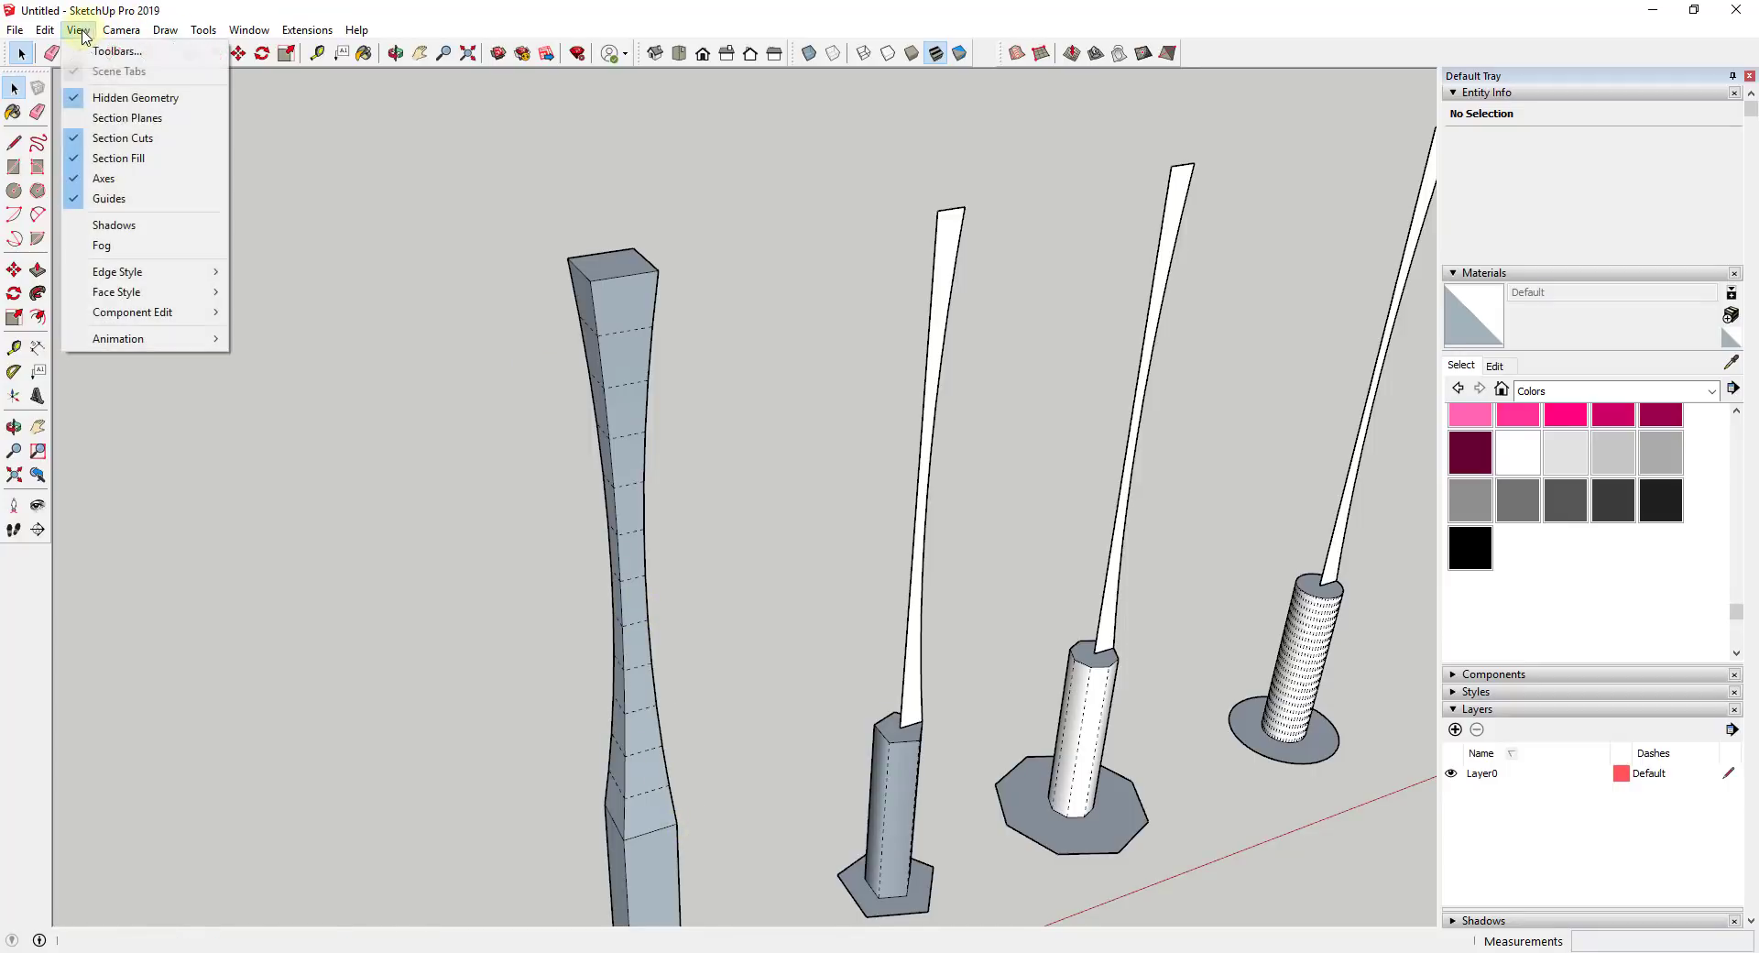
pyautogui.click(138, 114)
pyautogui.moveTo(797, 455); pyautogui.dragTo(550, 291, button='middle')
# Sweep the profile around the round base with Follow Me into a turned baluster.
pyautogui.scroll(-3, 738, 687)
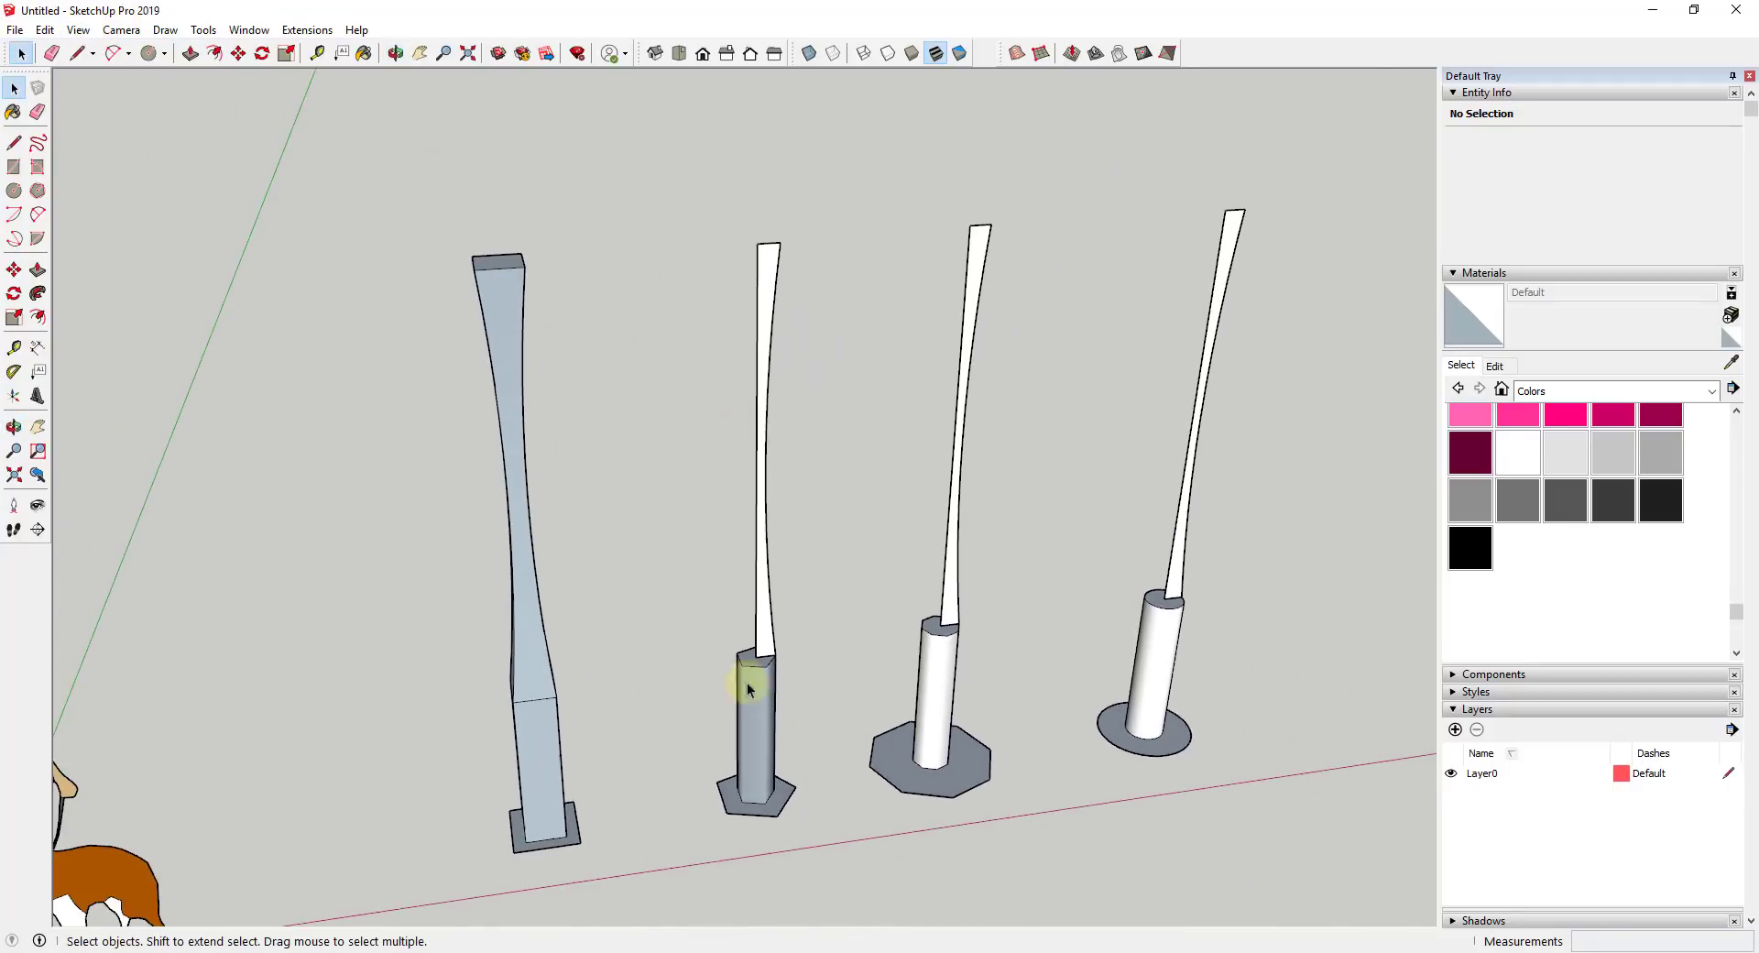
pyautogui.scroll(3, 719, 810)
pyautogui.click(683, 795)
pyautogui.scroll(-3, 942, 727)
pyautogui.moveTo(942, 727); pyautogui.dragTo(993, 743, button='middle')
pyautogui.scroll(2, 1186, 735)
pyautogui.scroll(1, 1061, 692)
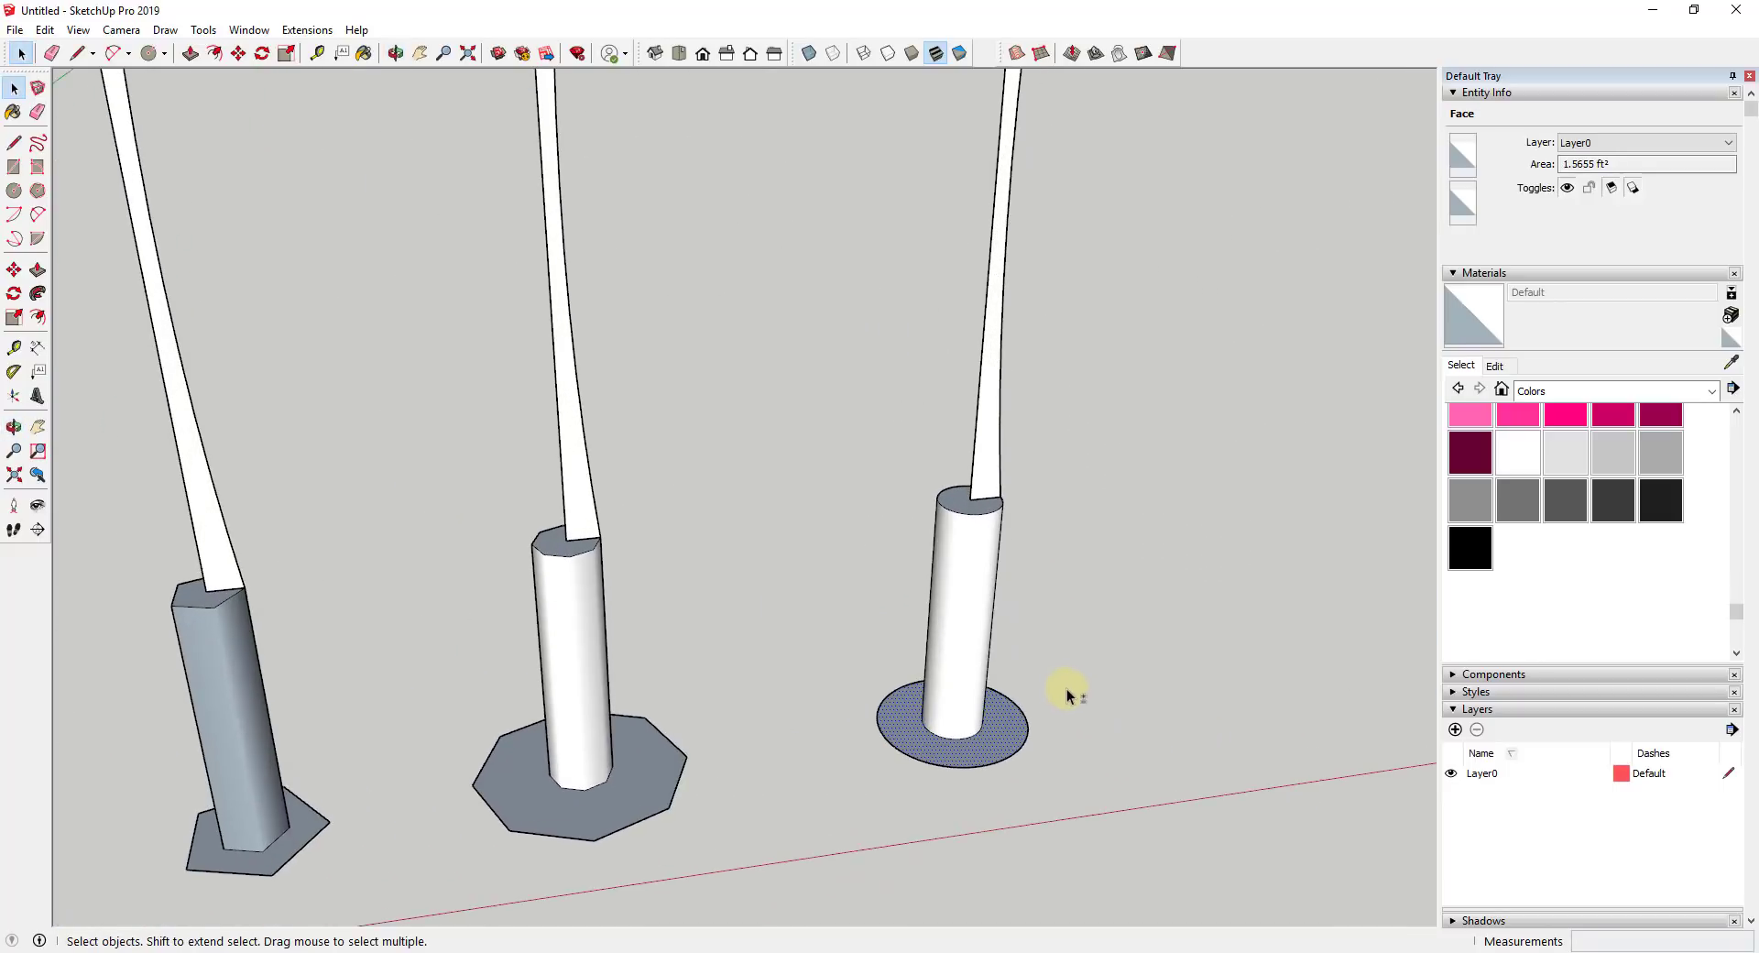
pyautogui.moveTo(1061, 692); pyautogui.dragTo(875, 786, button='middle')
pyautogui.scroll(-1, 875, 787)
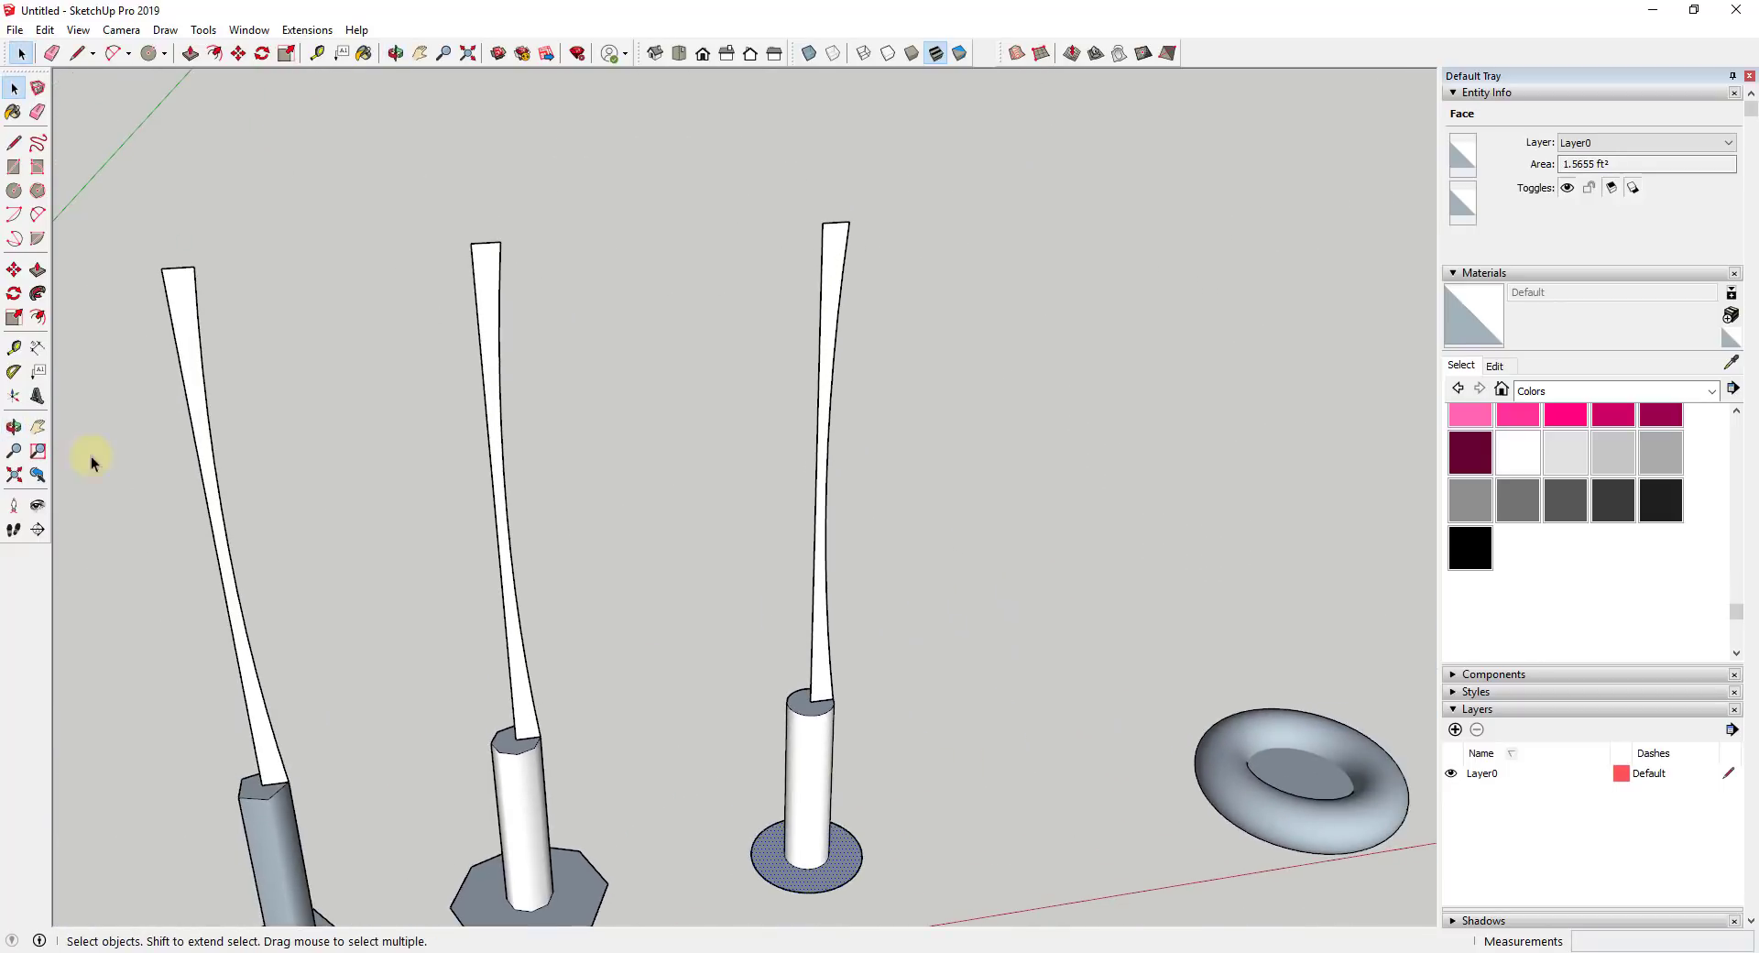
pyautogui.click(37, 294)
pyautogui.click(834, 265)
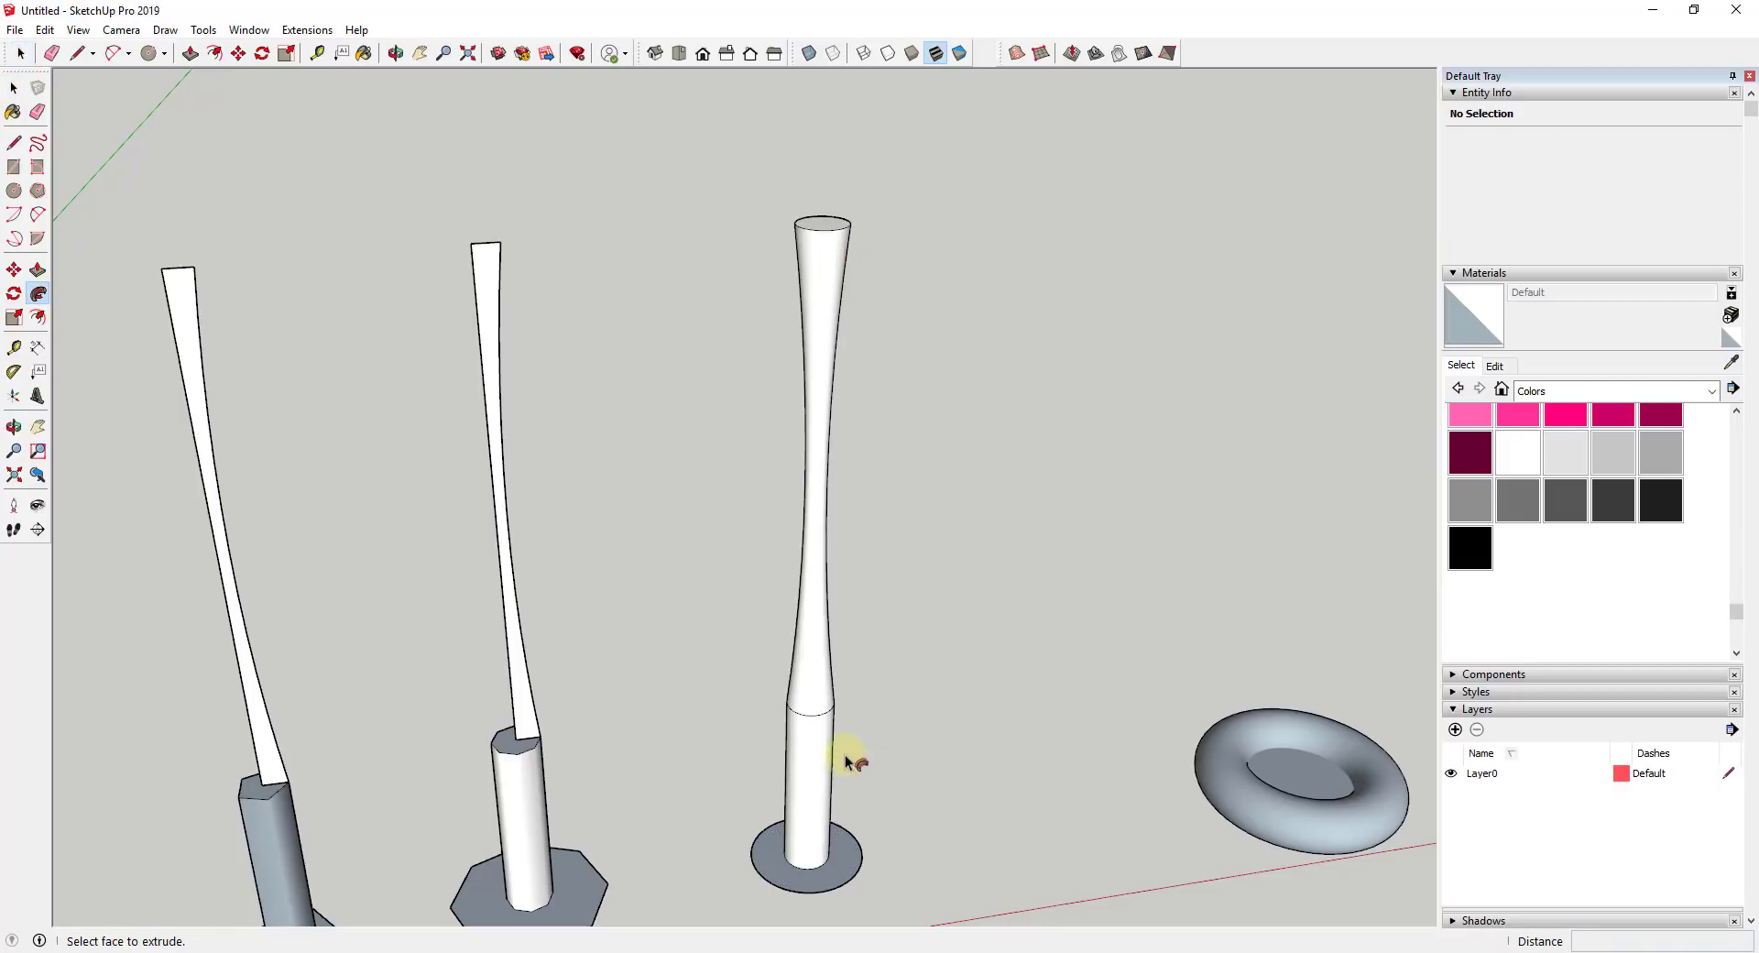
pyautogui.press('space')
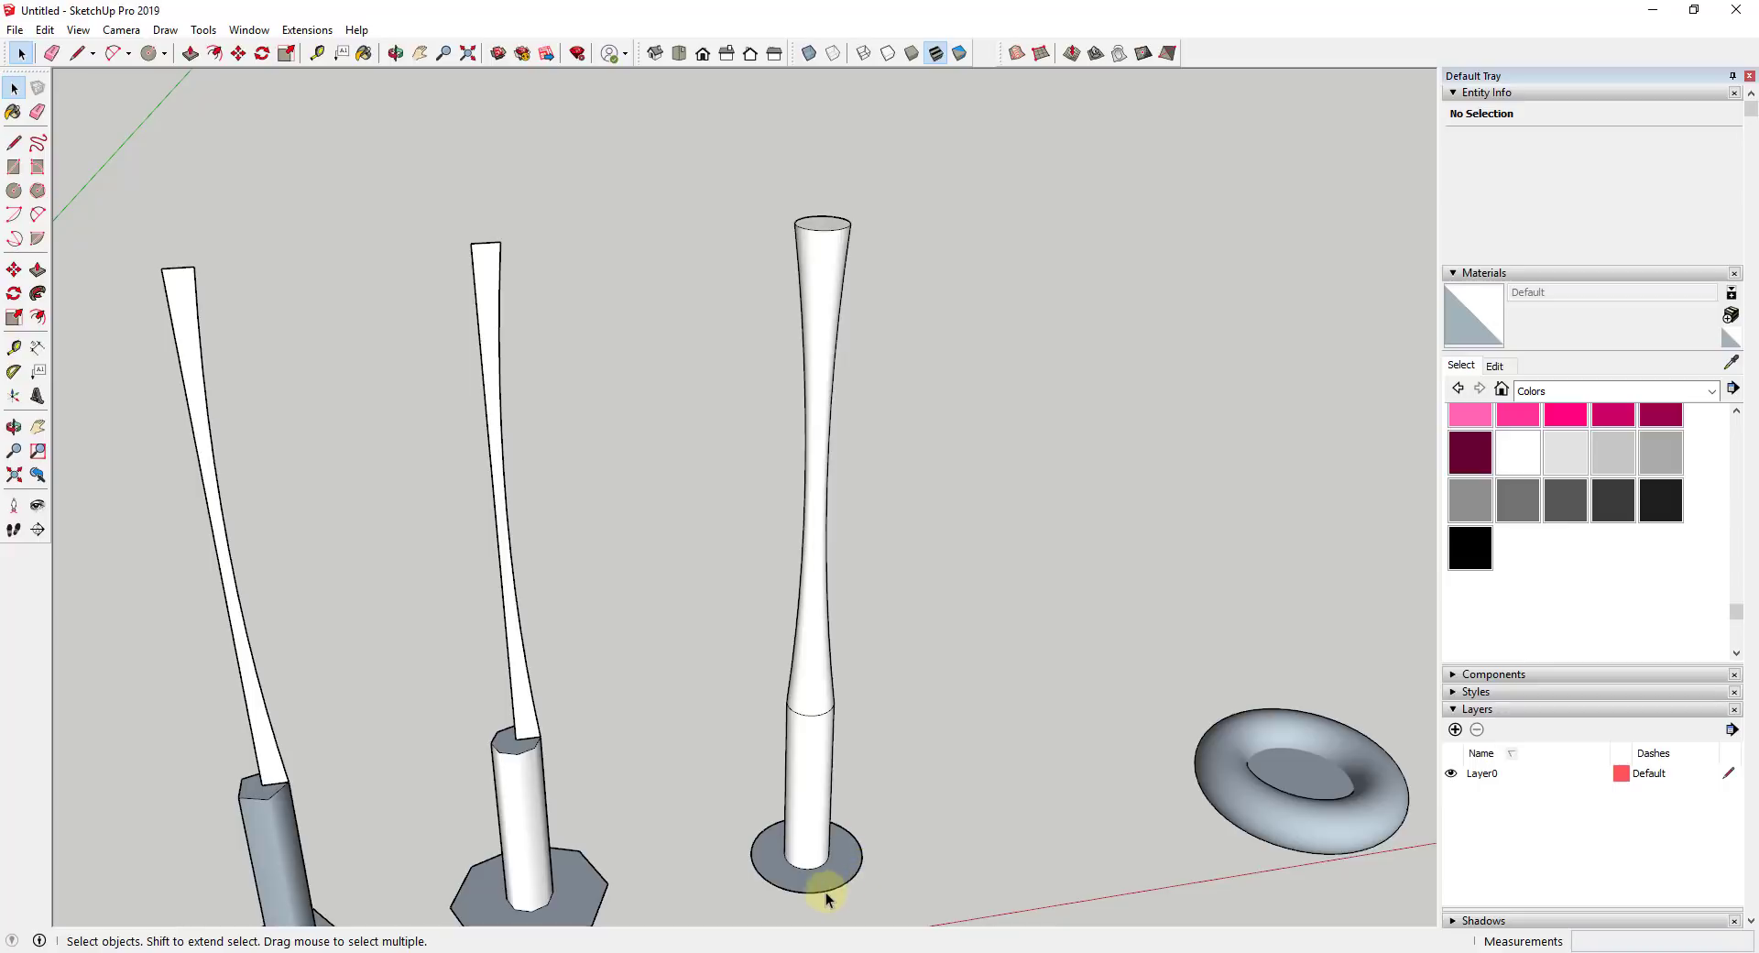
# Follow Me the profile around the octagonal base.
pyautogui.scroll(-3, 633, 722)
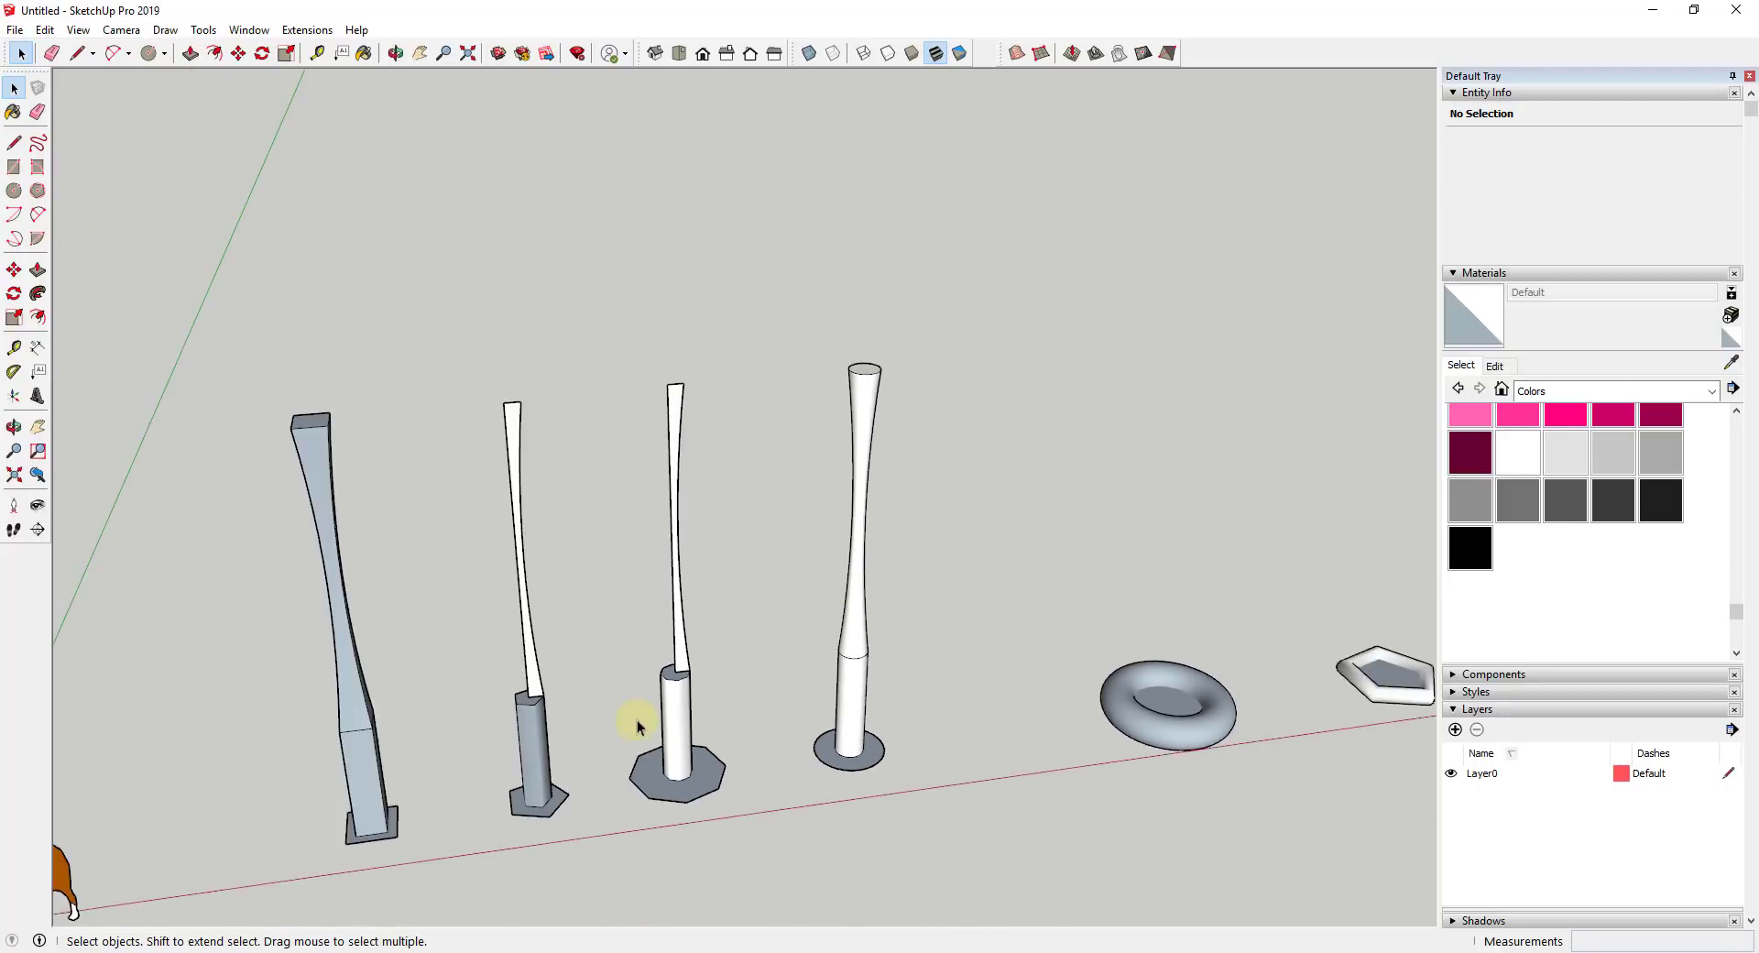
pyautogui.scroll(2, 650, 783)
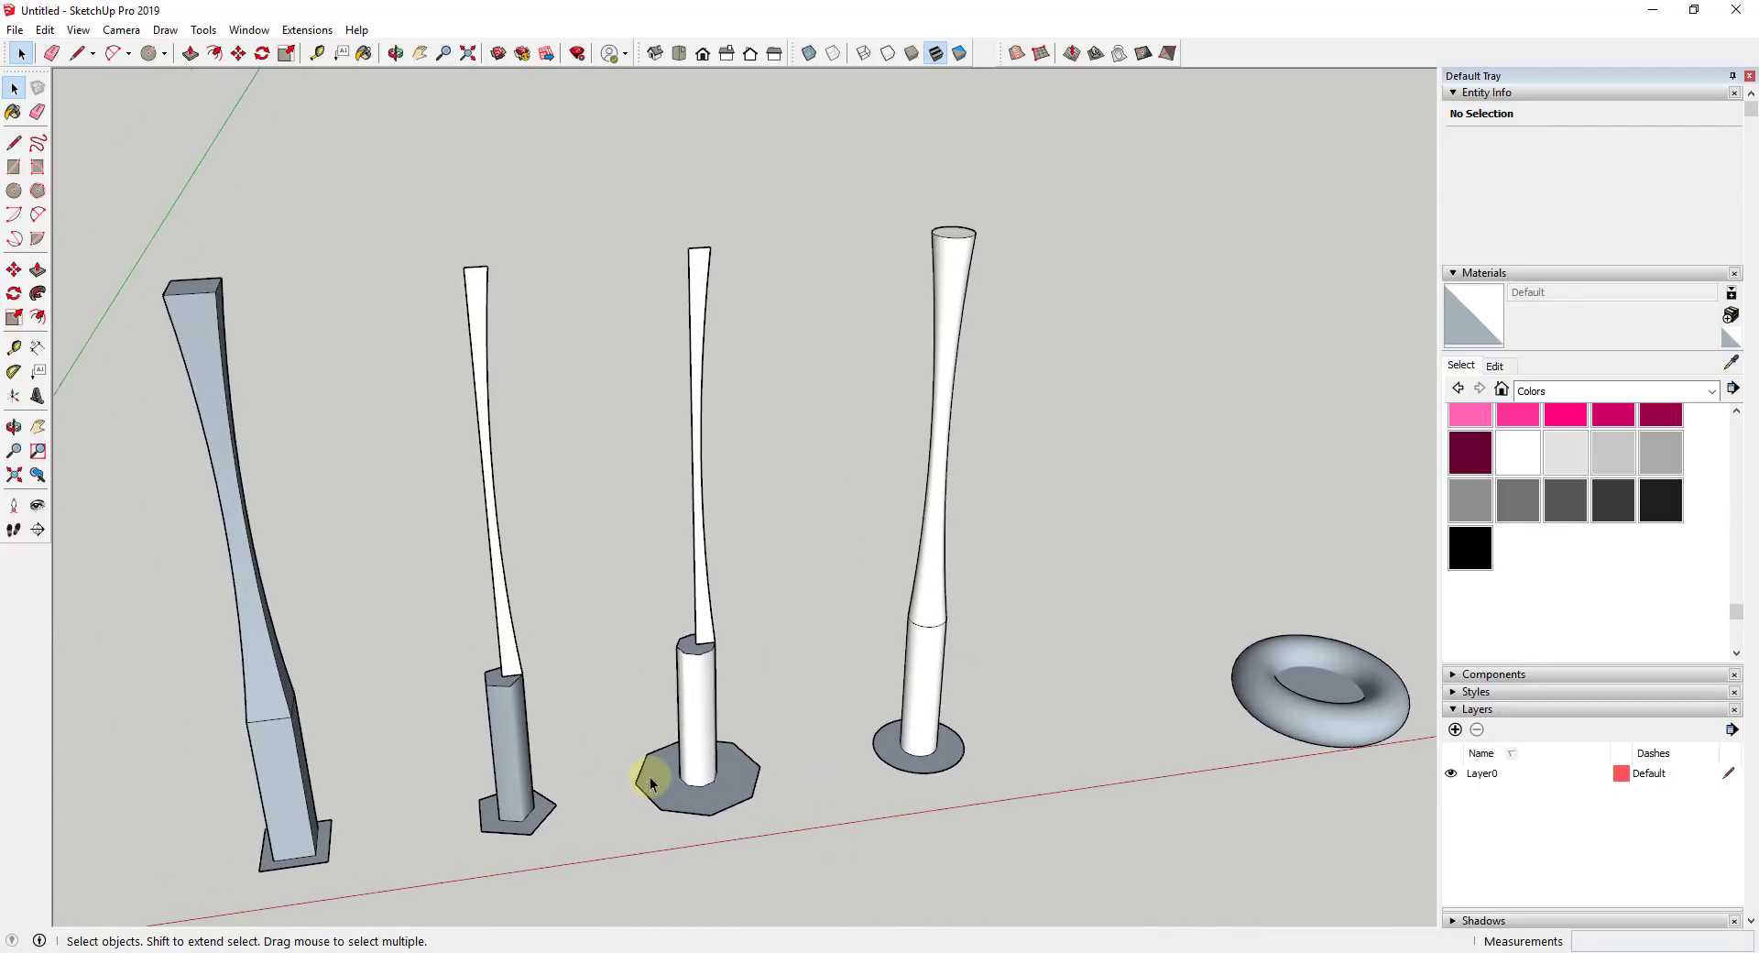
pyautogui.click(37, 293)
pyautogui.click(707, 266)
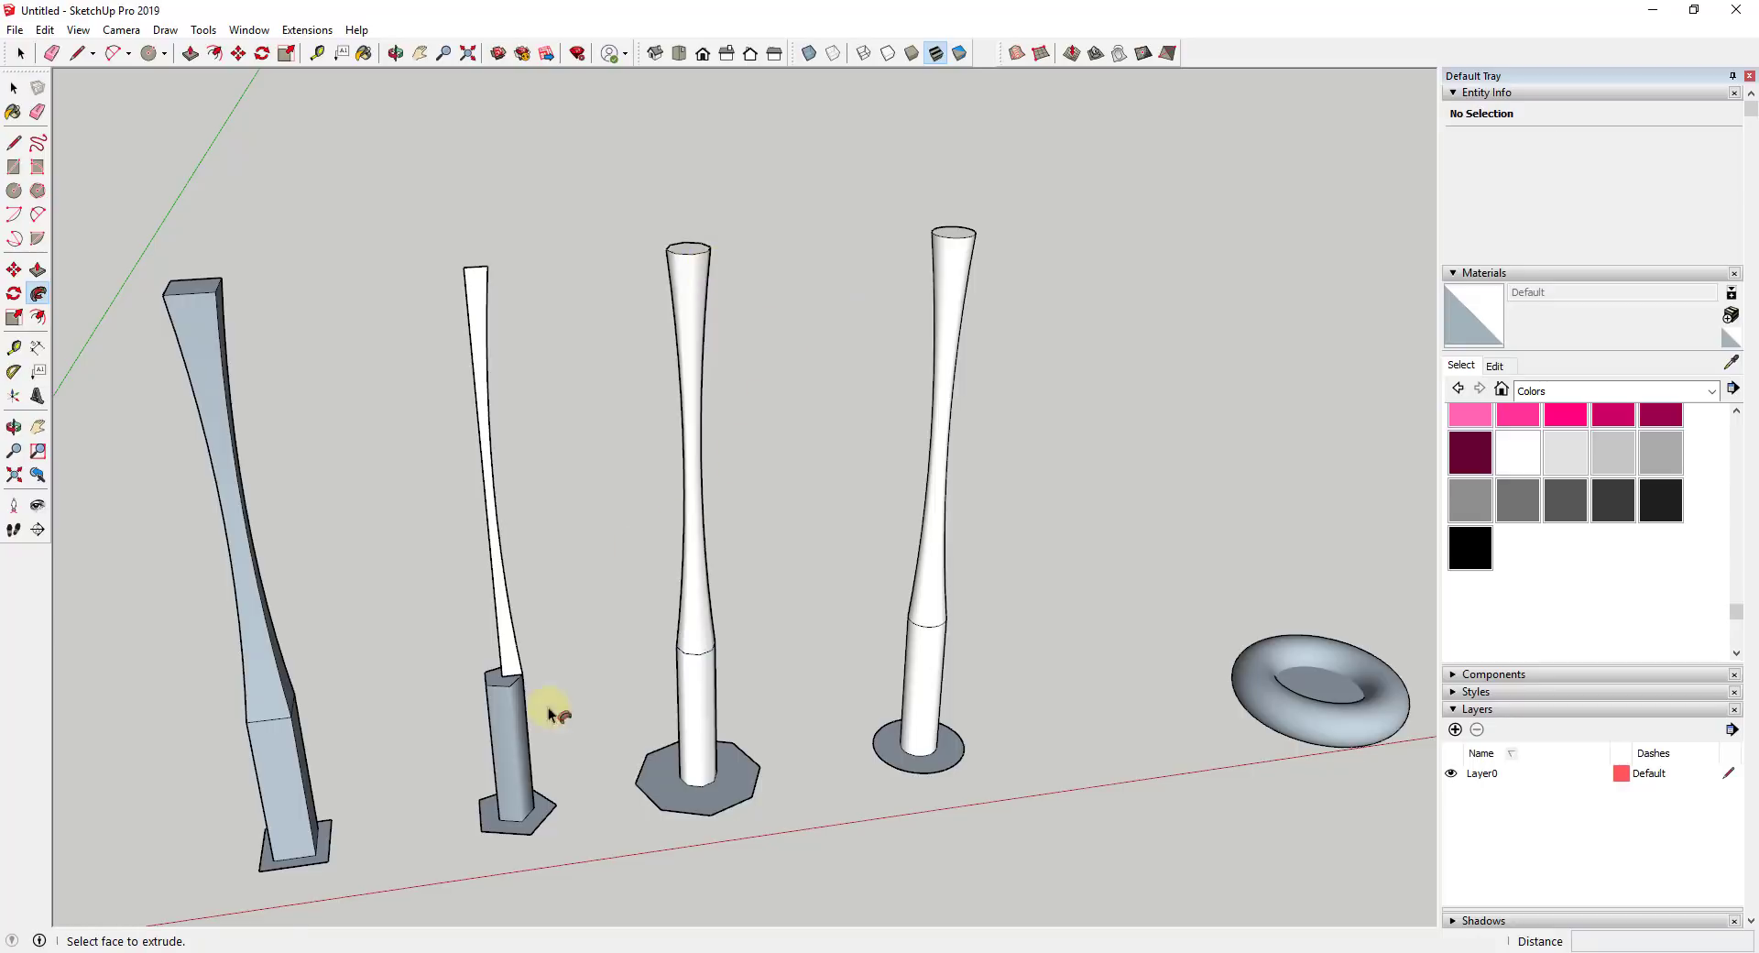
pyautogui.press('space')
# Select the hexagonal base and sweep its profile around it with Follow Me.
pyautogui.click(495, 815)
pyautogui.click(38, 293)
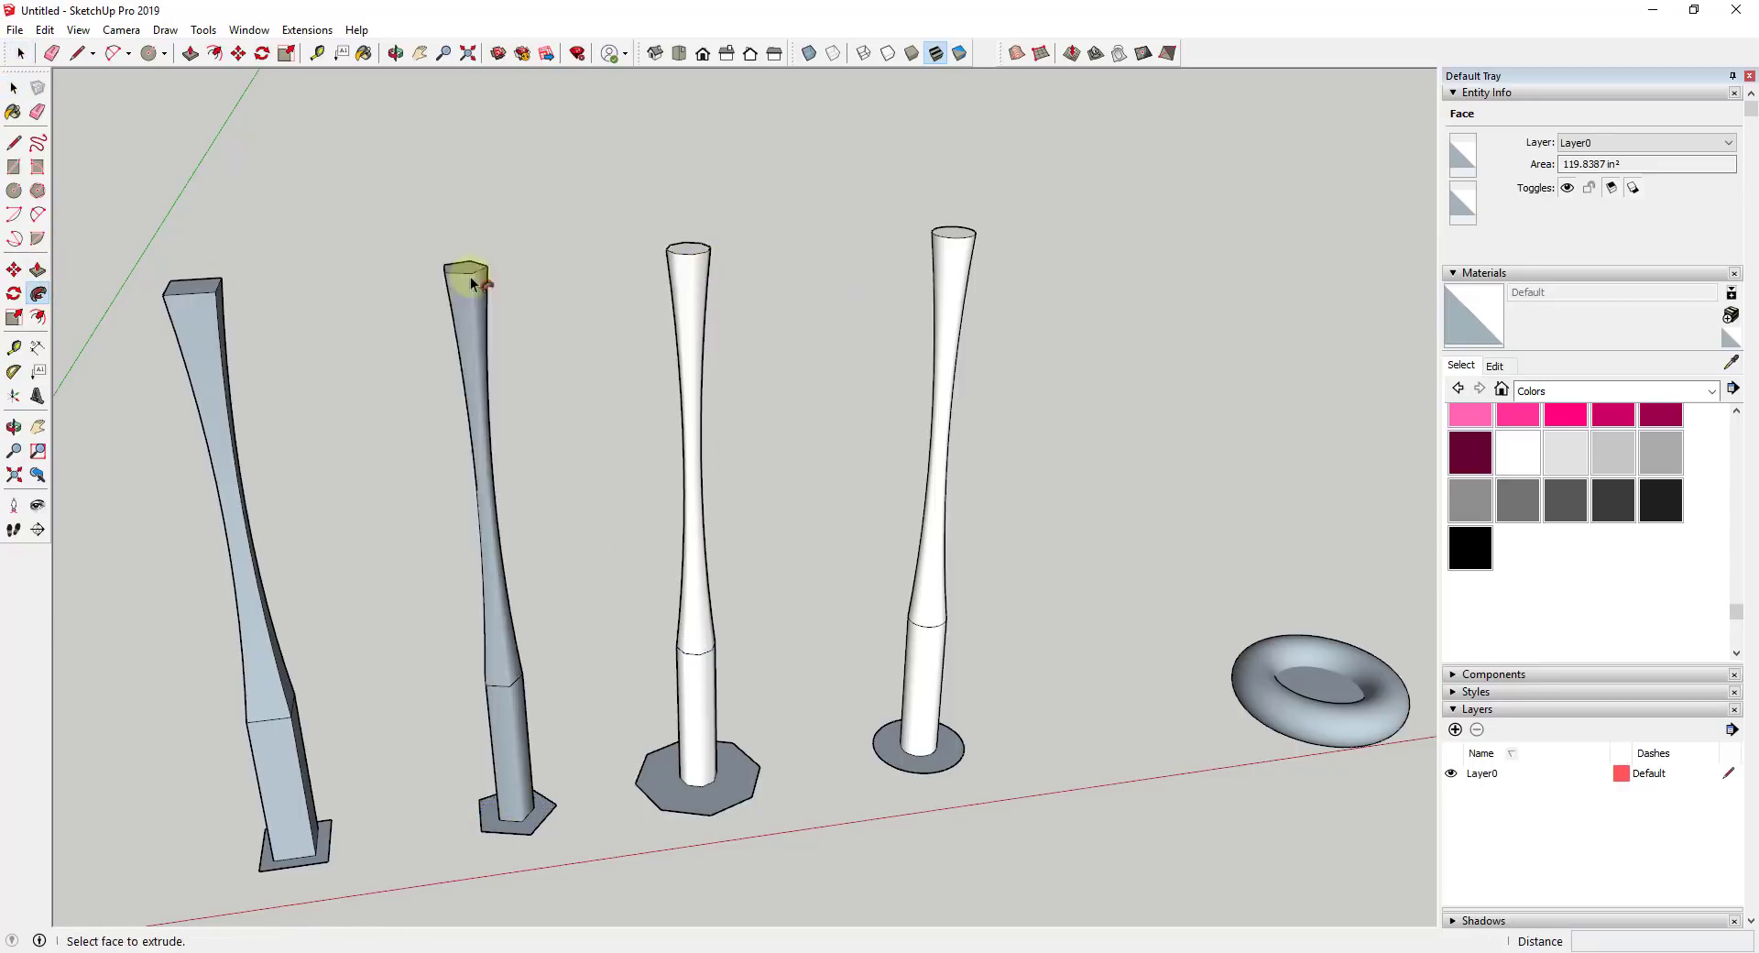
pyautogui.click(472, 276)
pyautogui.press('space')
pyautogui.scroll(-4, 589, 609)
# Draw a small square base with the Rectangle tool on empty ground past the other shapes.
pyautogui.moveTo(1223, 399); pyautogui.dragTo(794, 685, button='middle')
pyautogui.press('r')
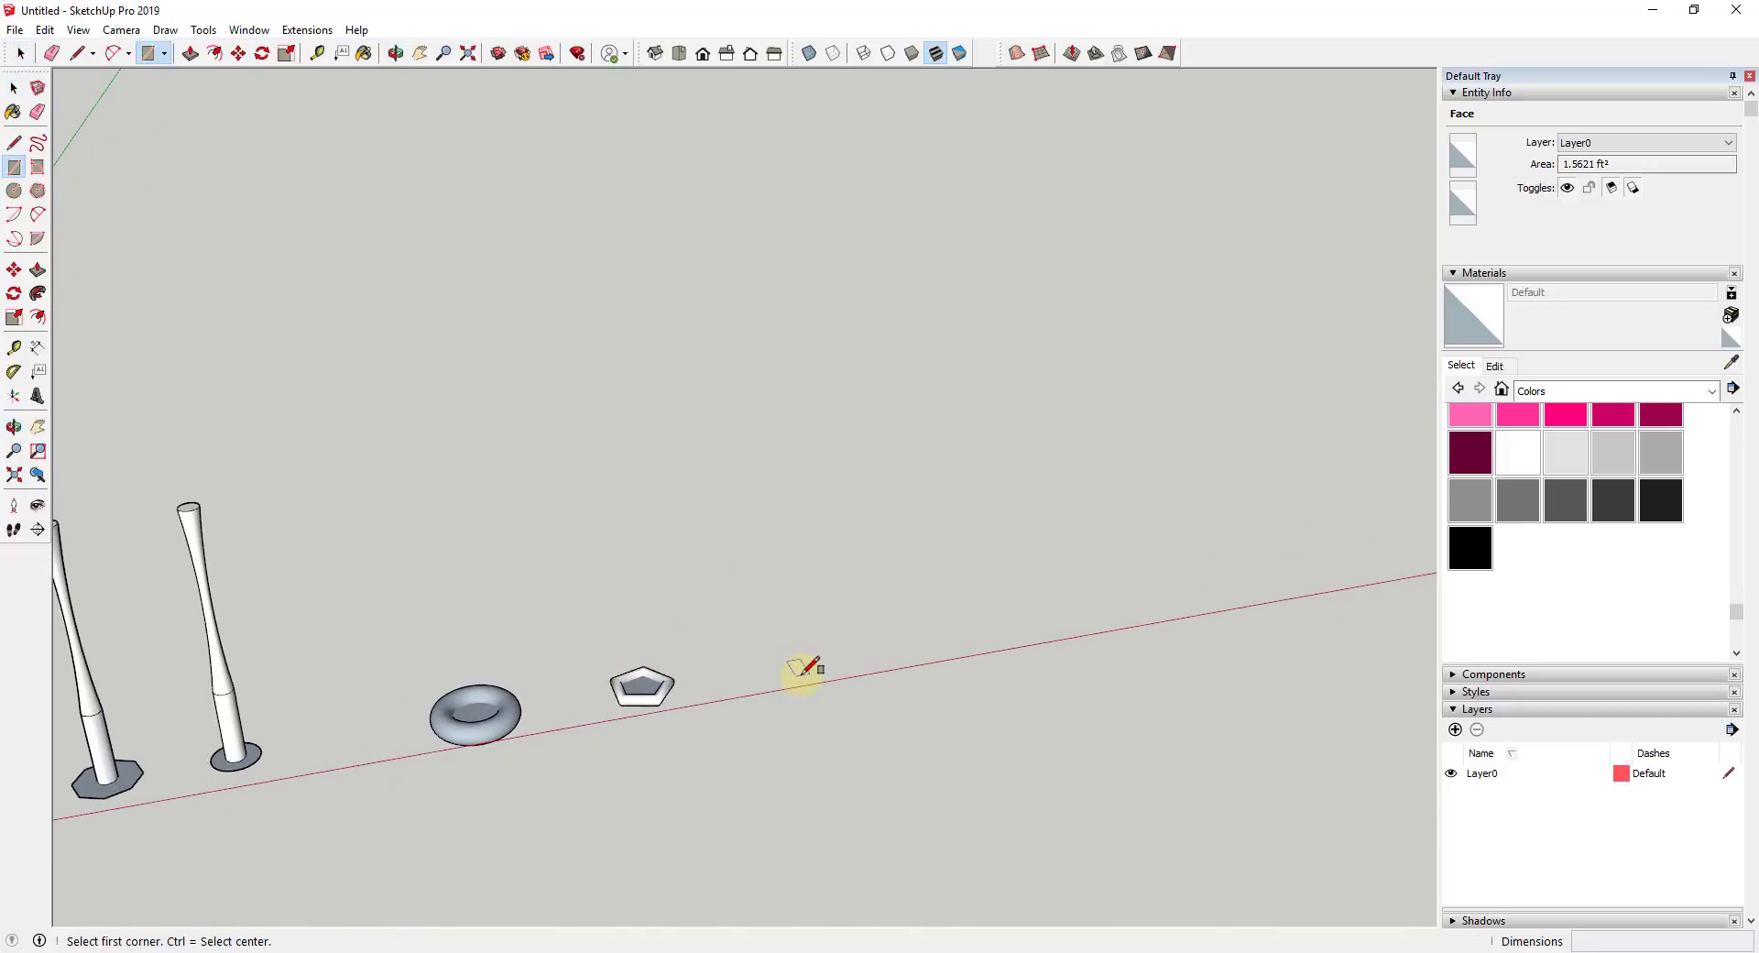
pyautogui.click(807, 668)
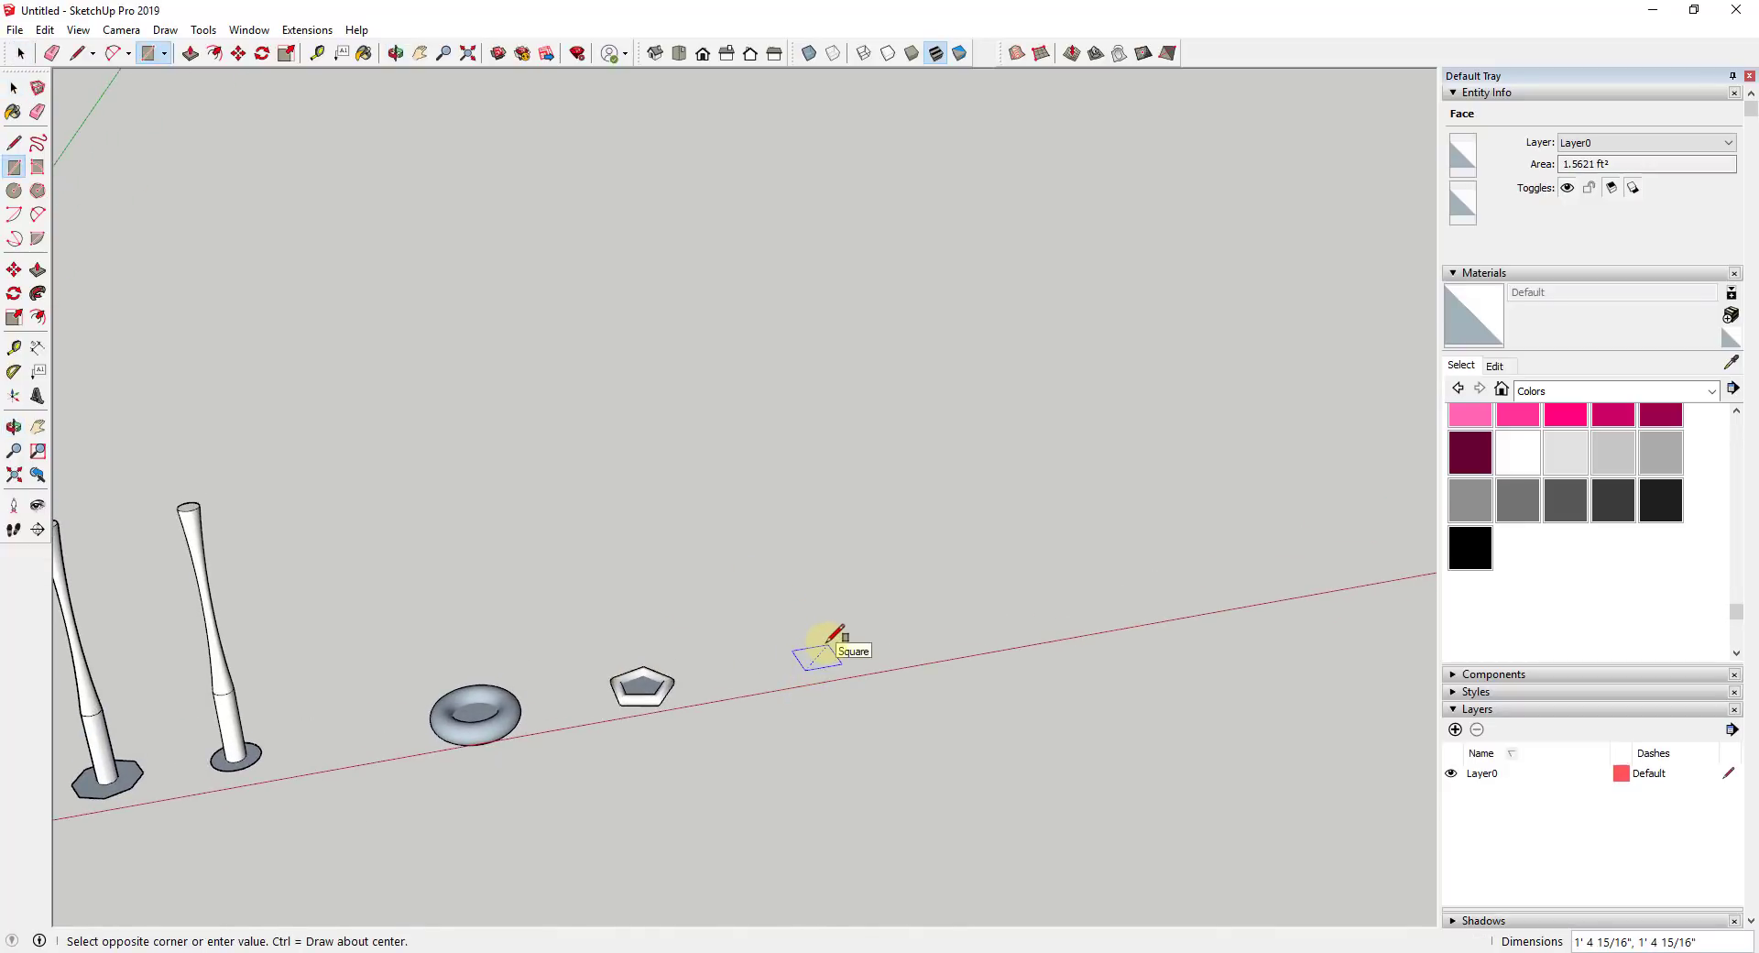
pyautogui.click(833, 639)
pyautogui.press('space')
pyautogui.scroll(6, 811, 646)
pyautogui.moveTo(798, 666); pyautogui.dragTo(747, 658, button='middle')
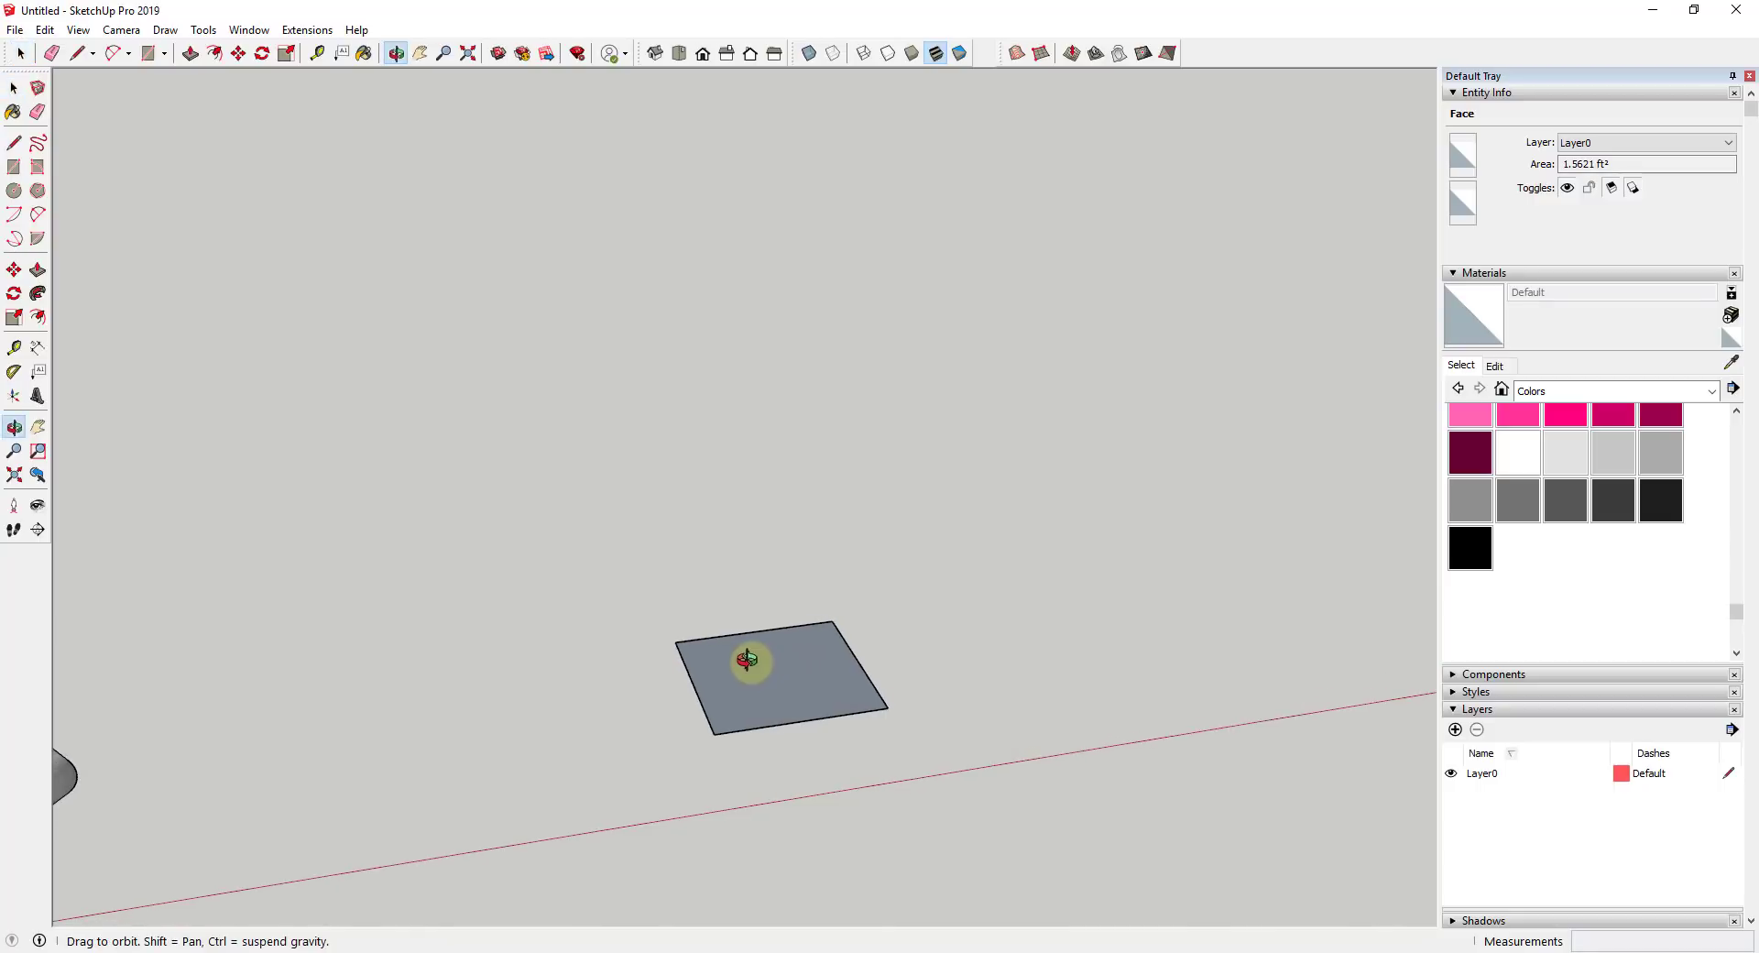
# Draw a closed 4' tall upright rectangle from the square's edge to its centre.
pyautogui.press('l')
pyautogui.click(858, 661)
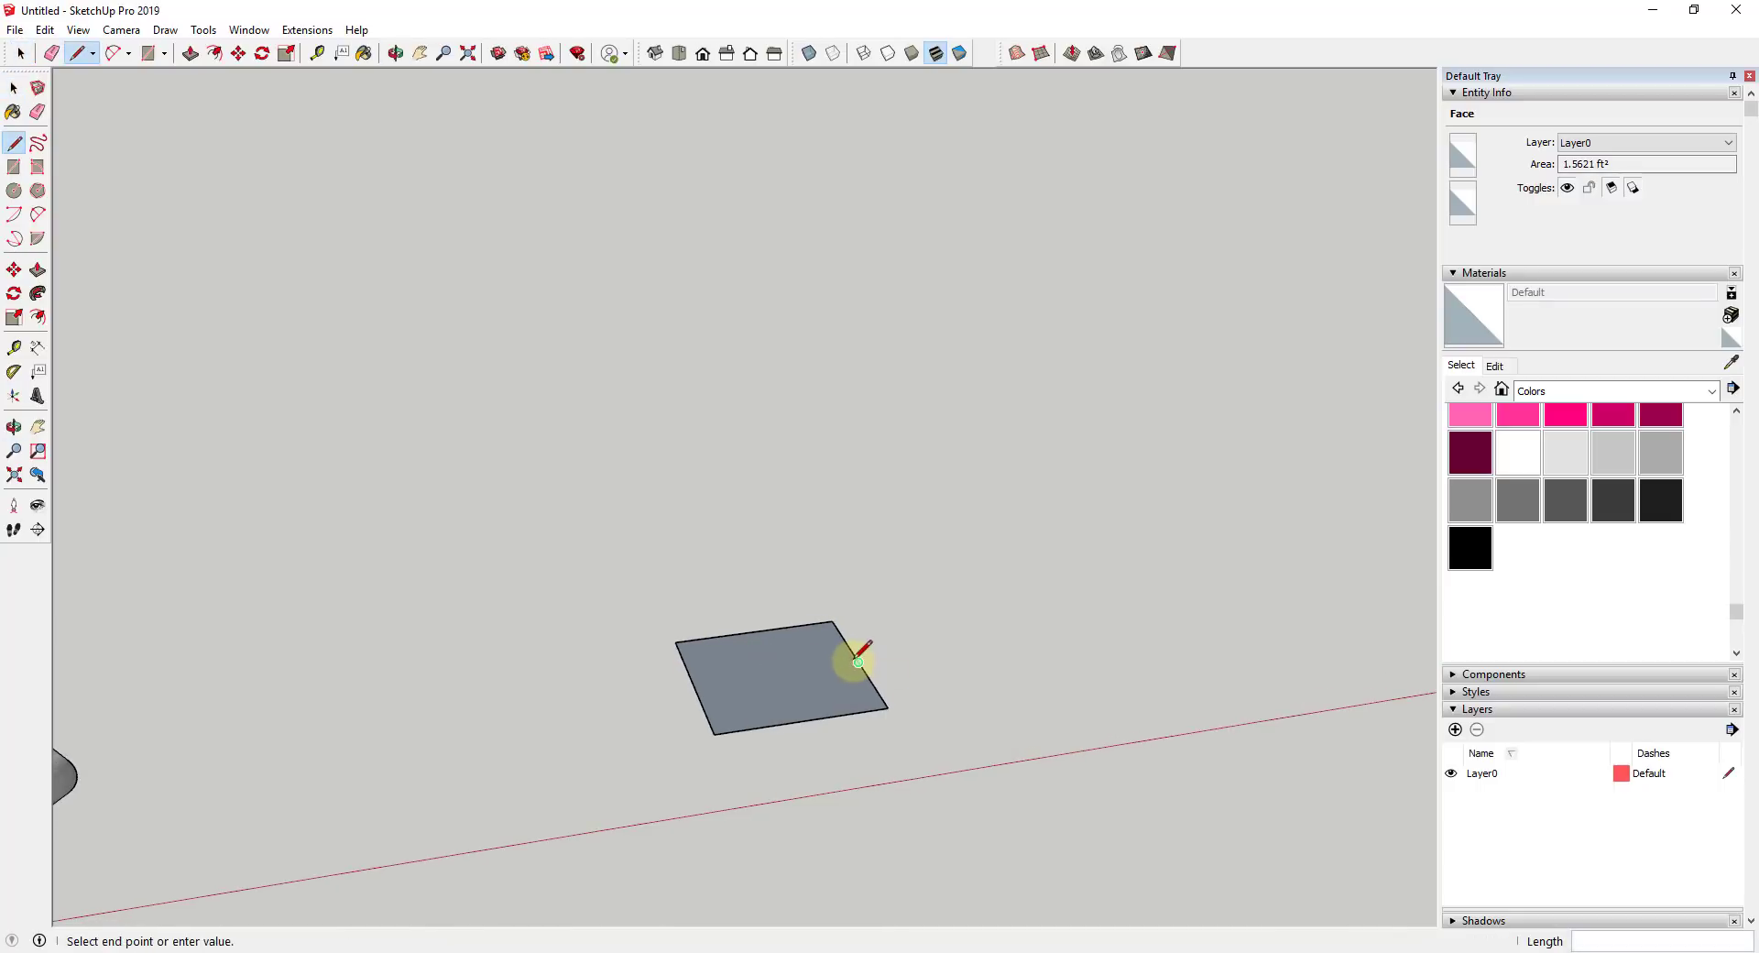
pyautogui.click(782, 672)
pyautogui.scroll(-2, 774, 607)
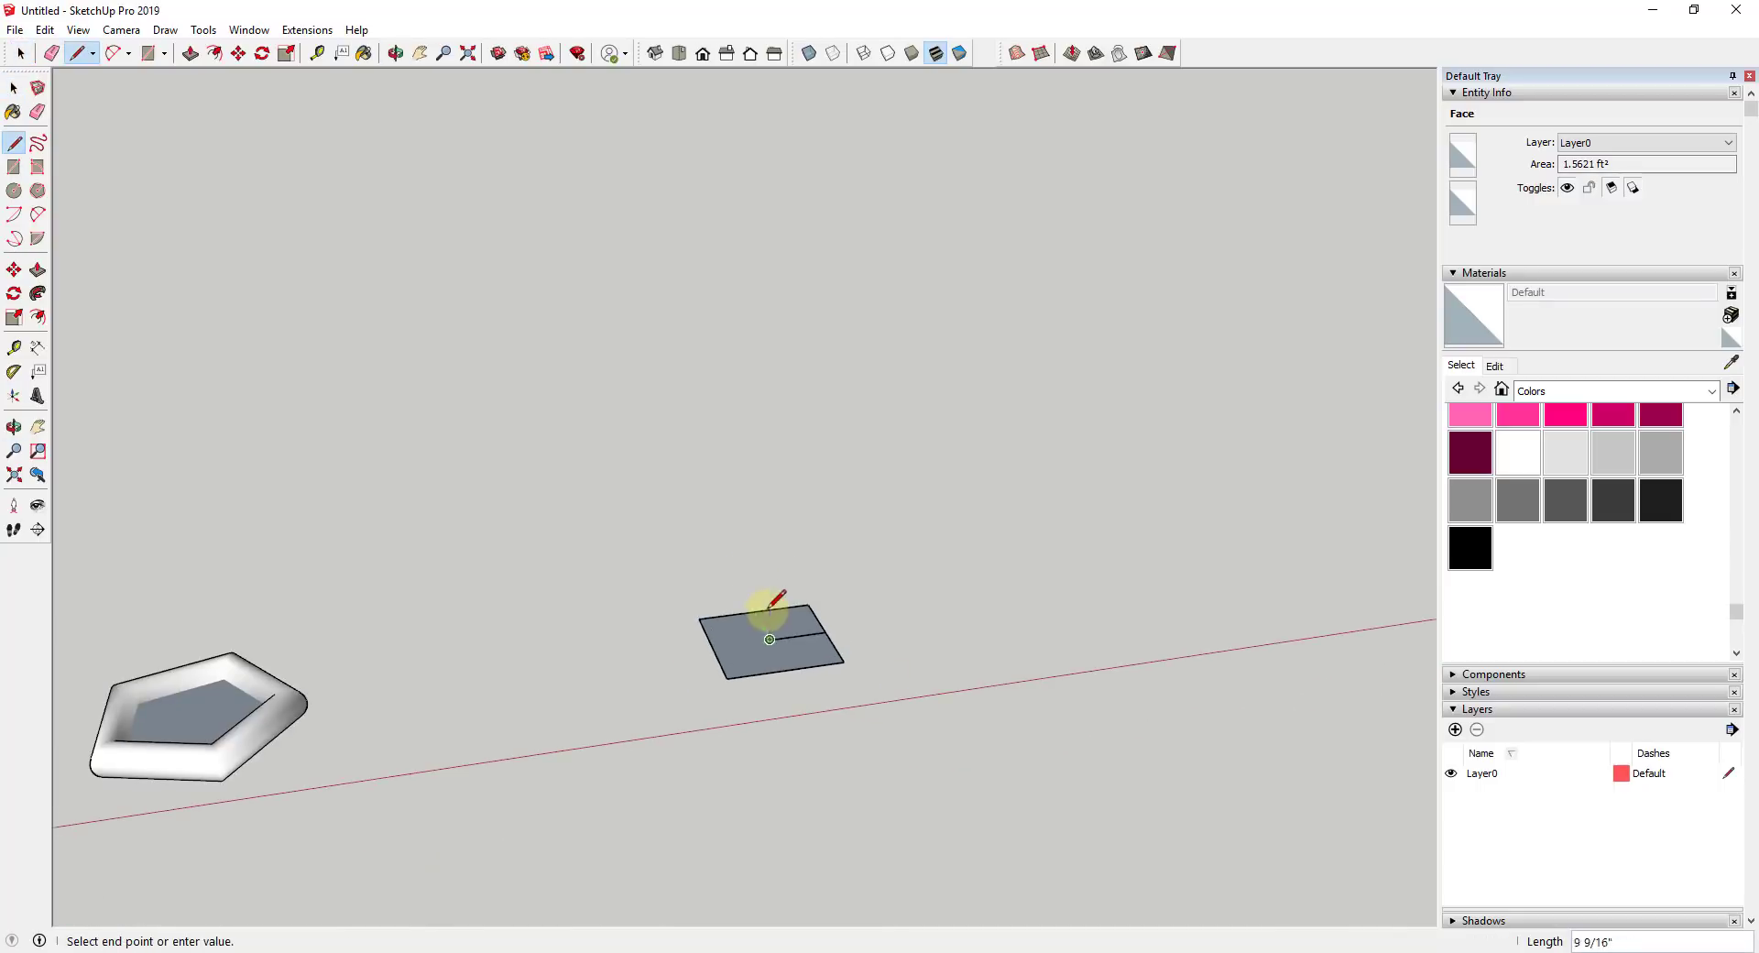
pyautogui.moveTo(770, 608); pyautogui.dragTo(746, 636, button='middle')
pyautogui.scroll(-3, 758, 641)
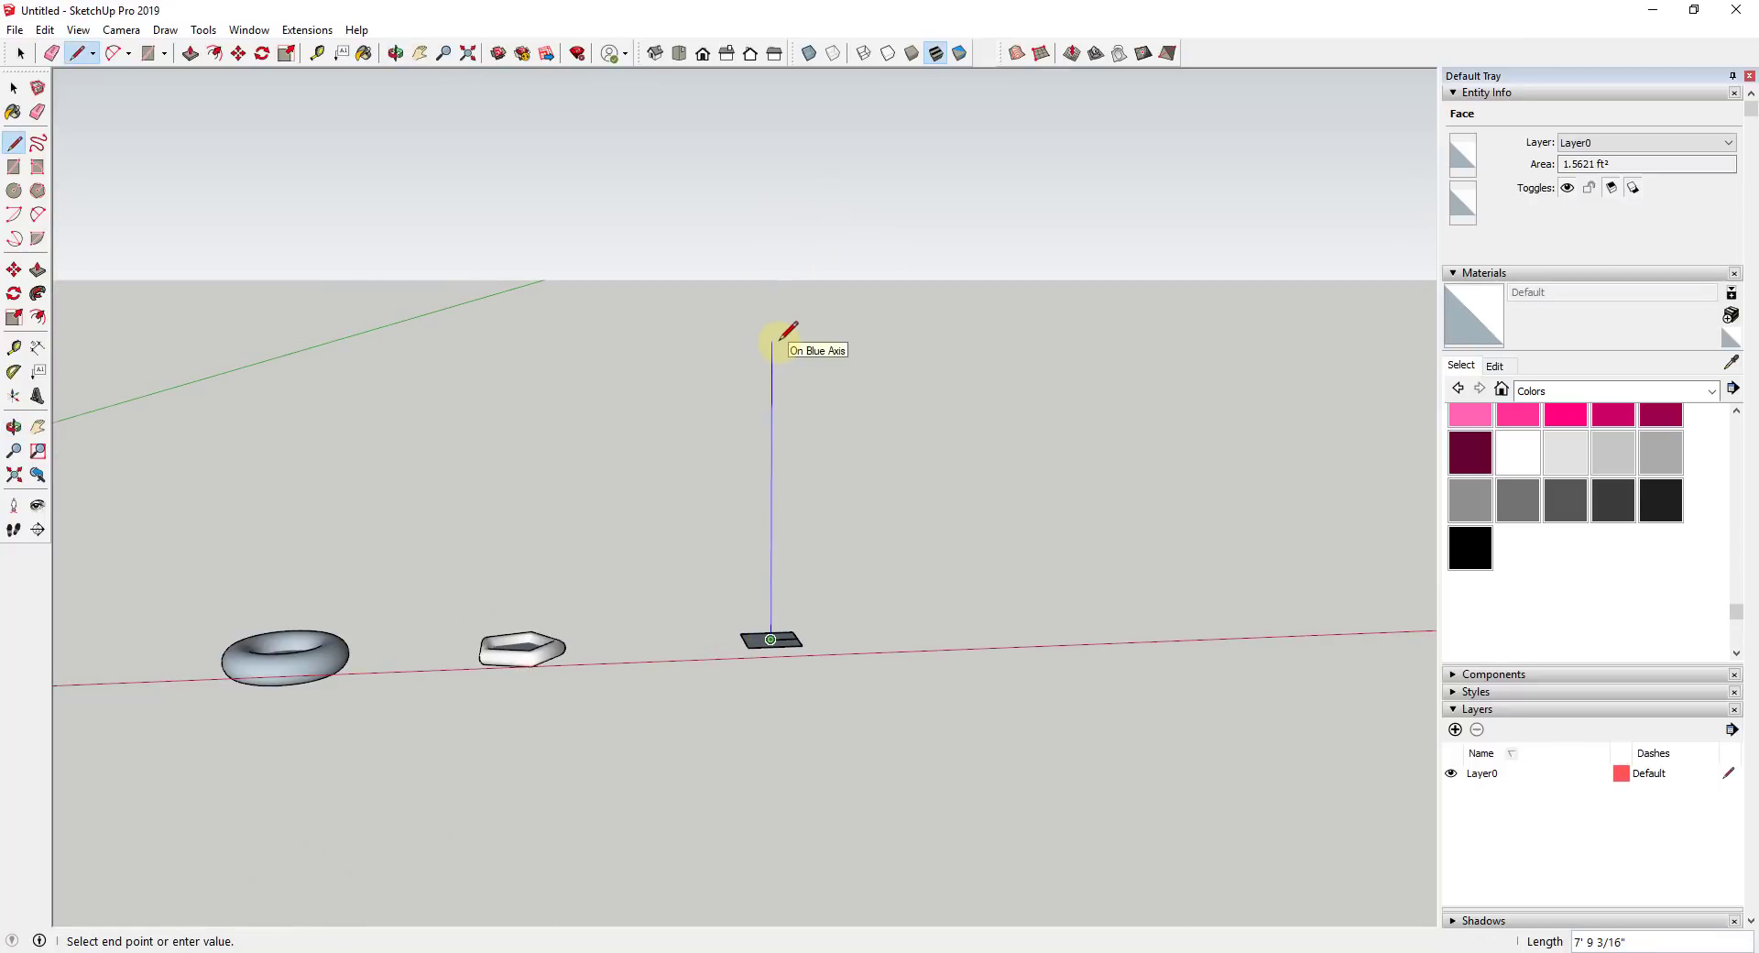
pyautogui.press('Return')
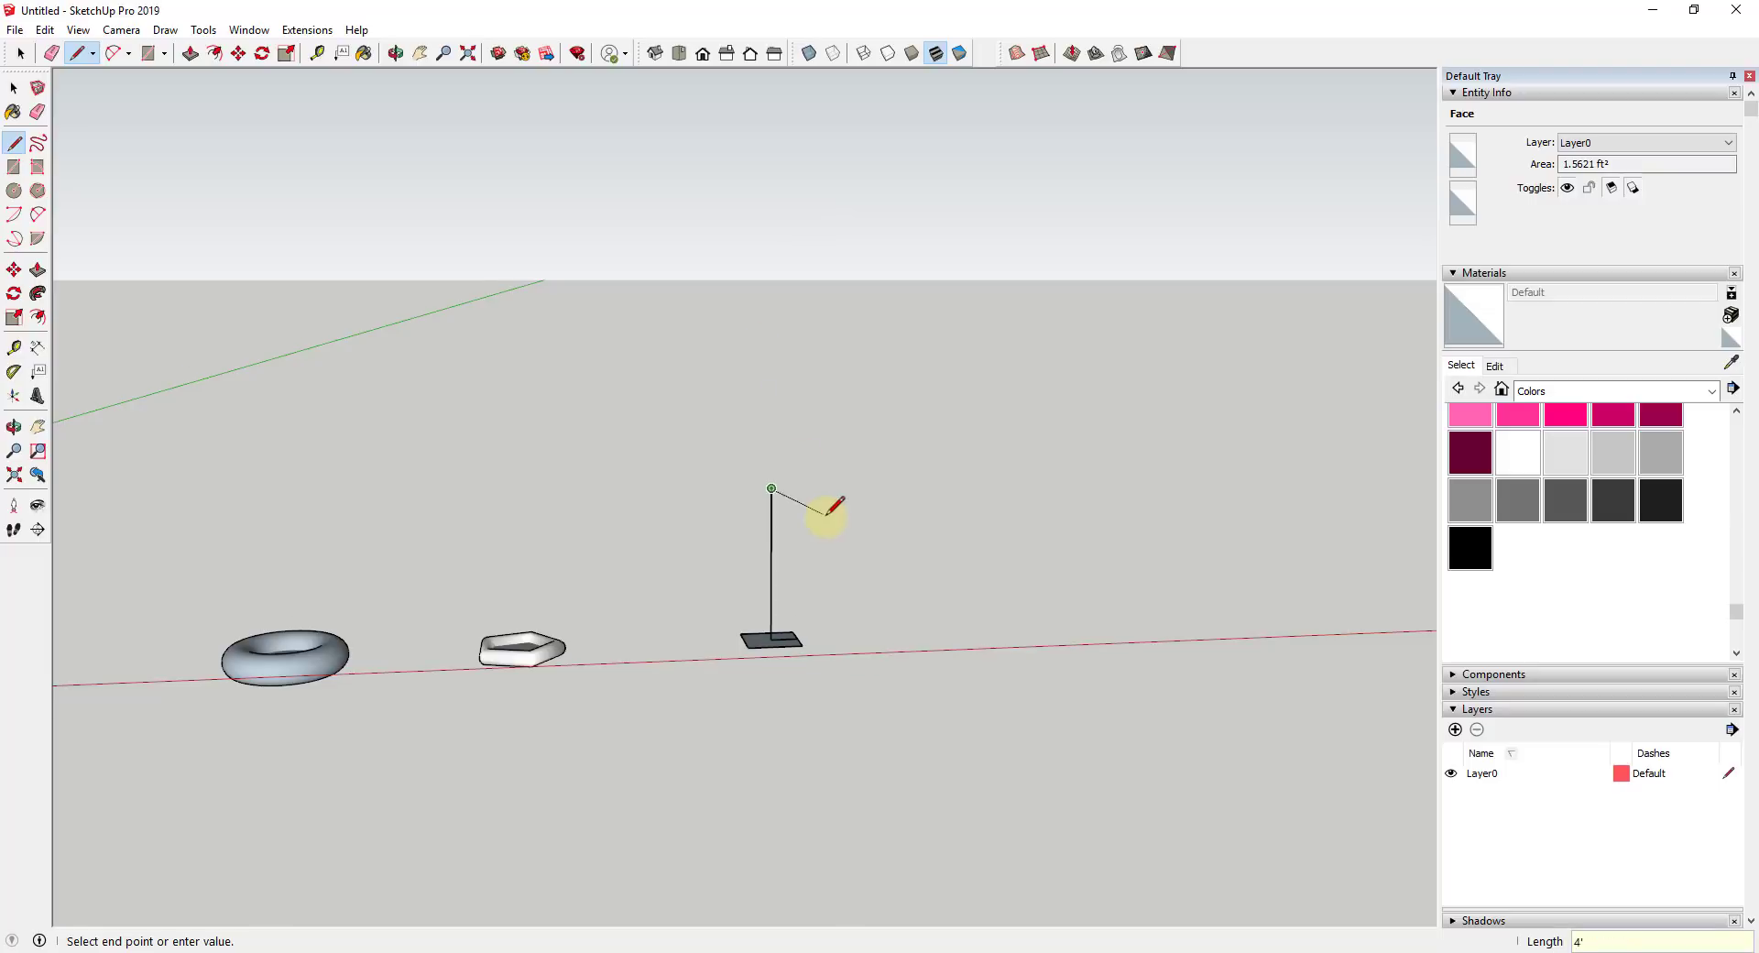
pyautogui.scroll(3, 825, 495)
pyautogui.click(780, 468)
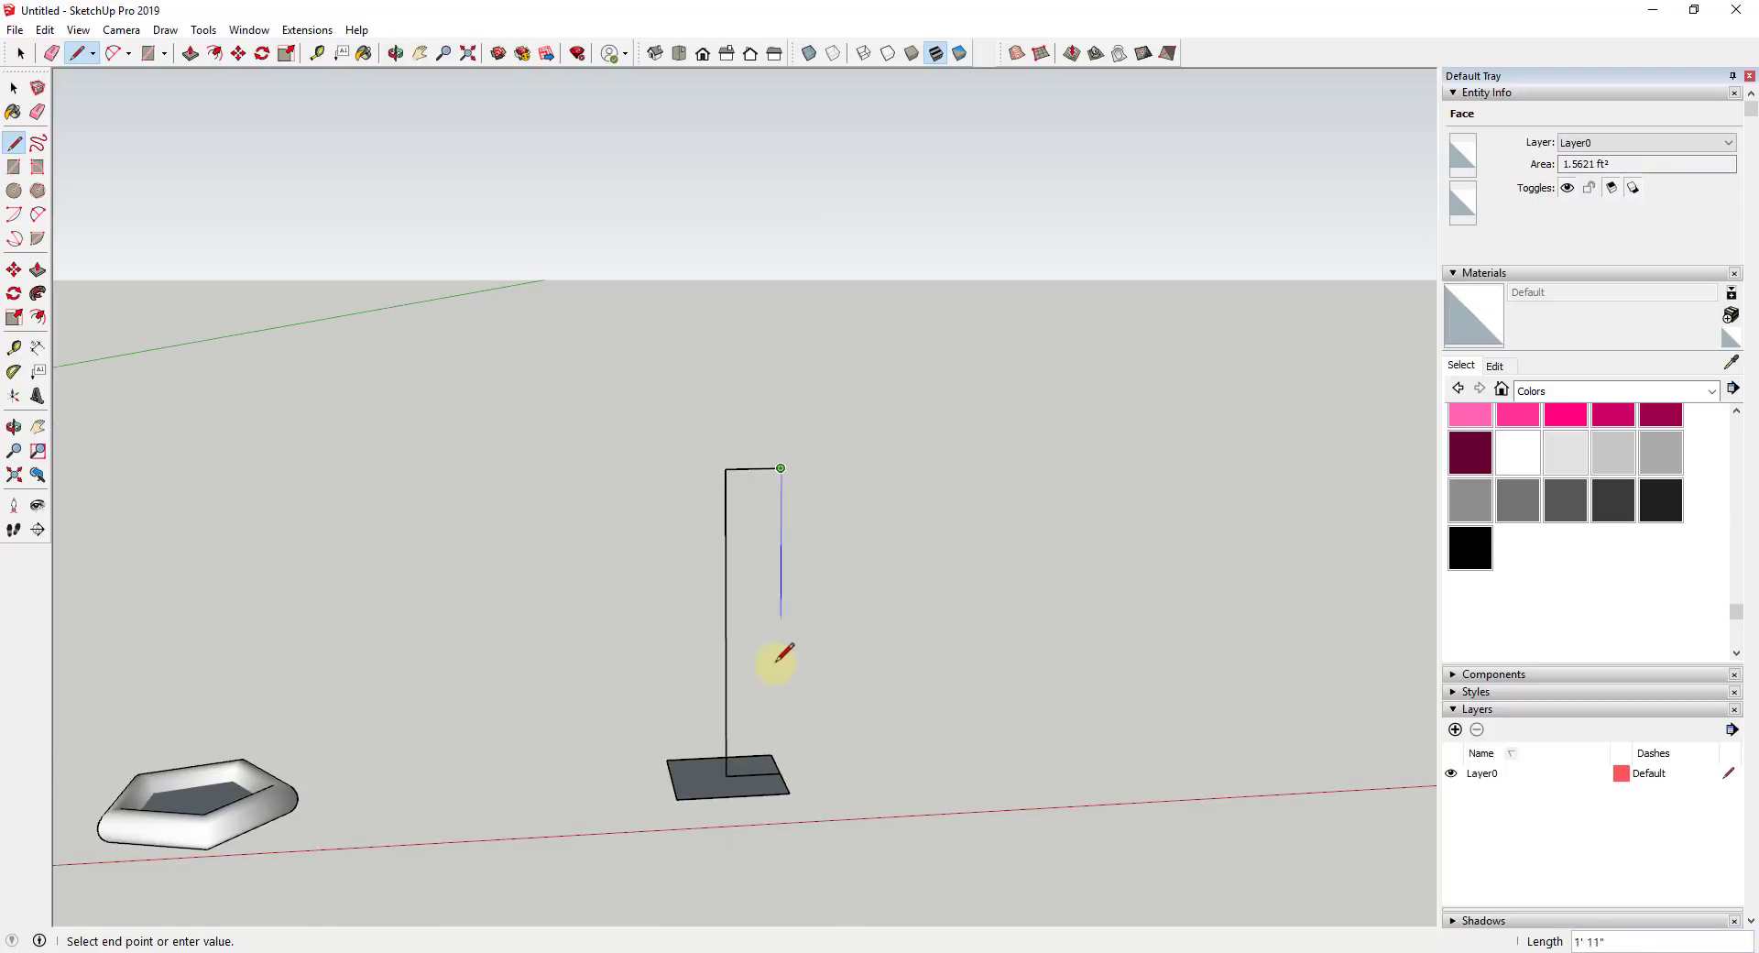
pyautogui.click(779, 773)
# Cut a short line and a semicircular 2-Point Arc notch into the face's upper part.
pyautogui.press('space')
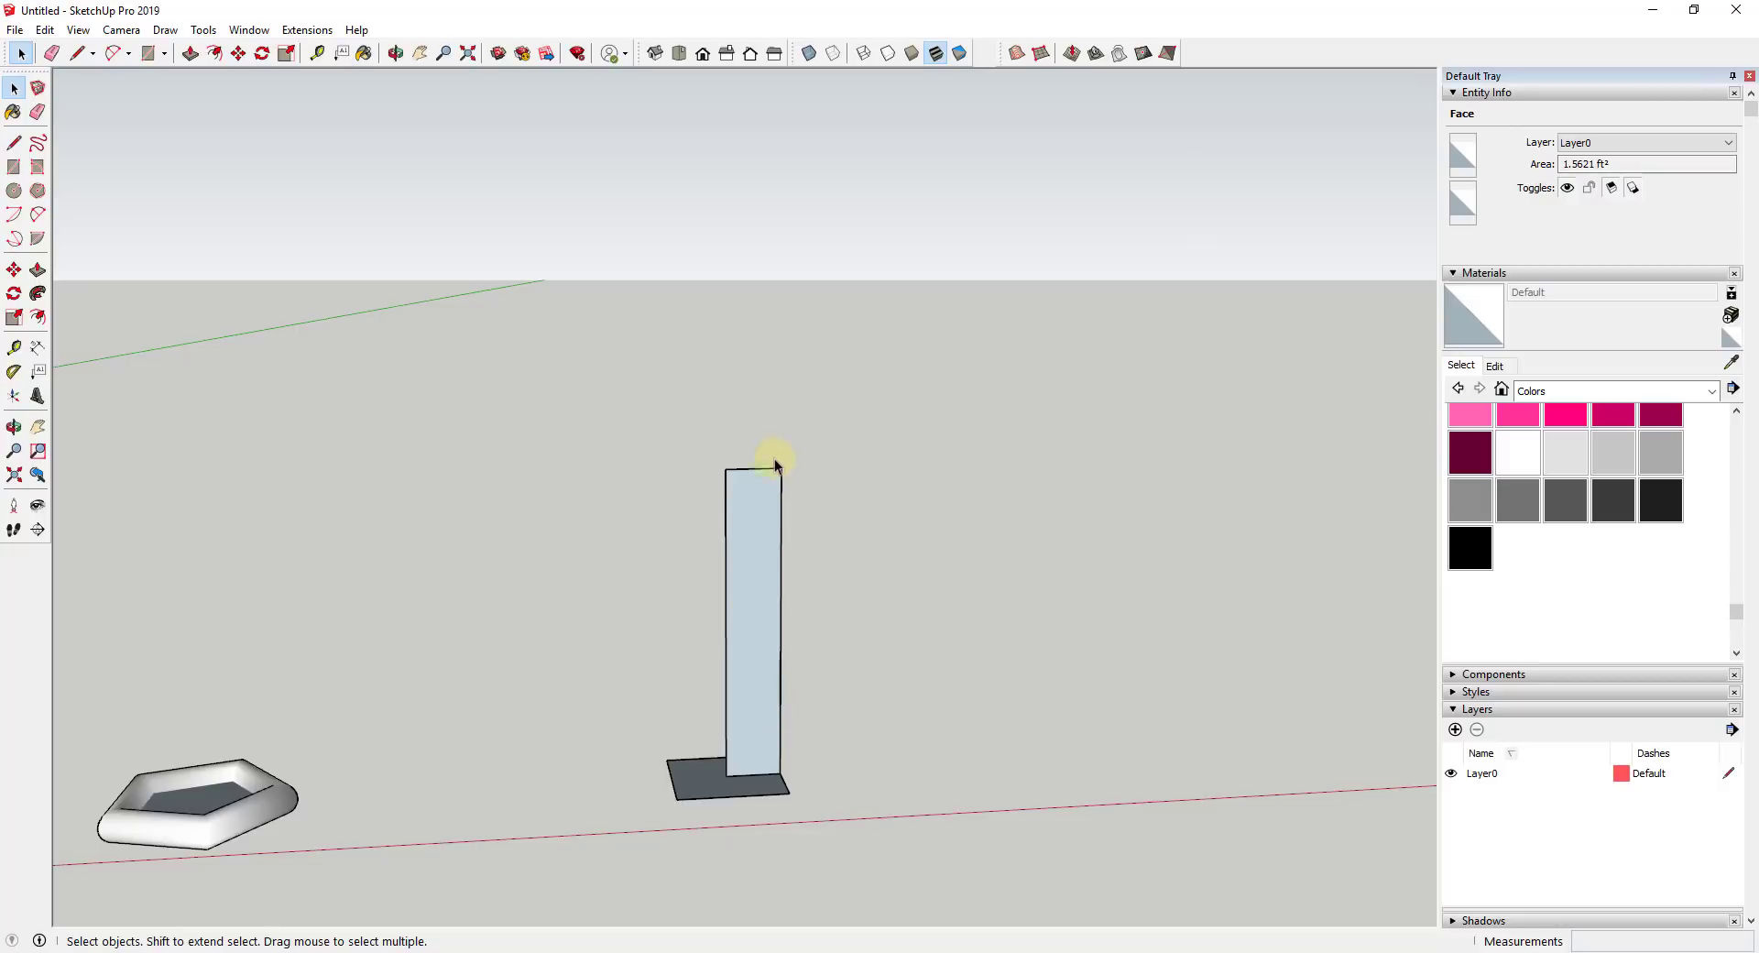
pyautogui.press('l')
pyautogui.click(753, 468)
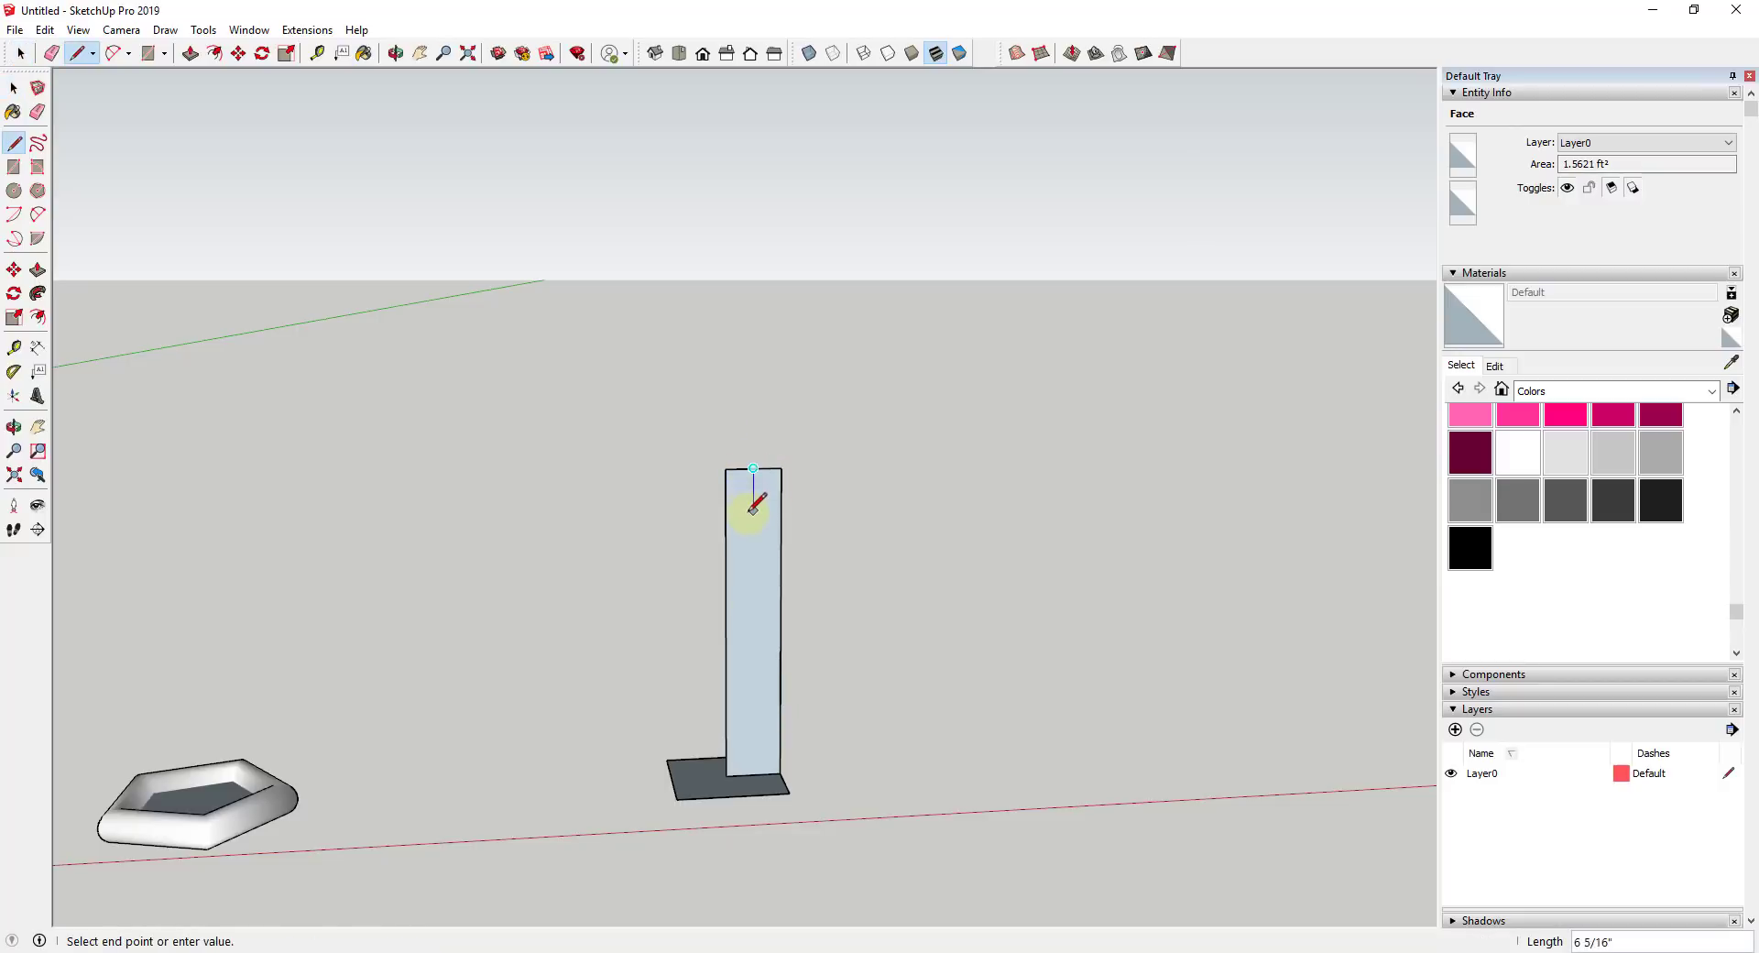
pyautogui.click(726, 515)
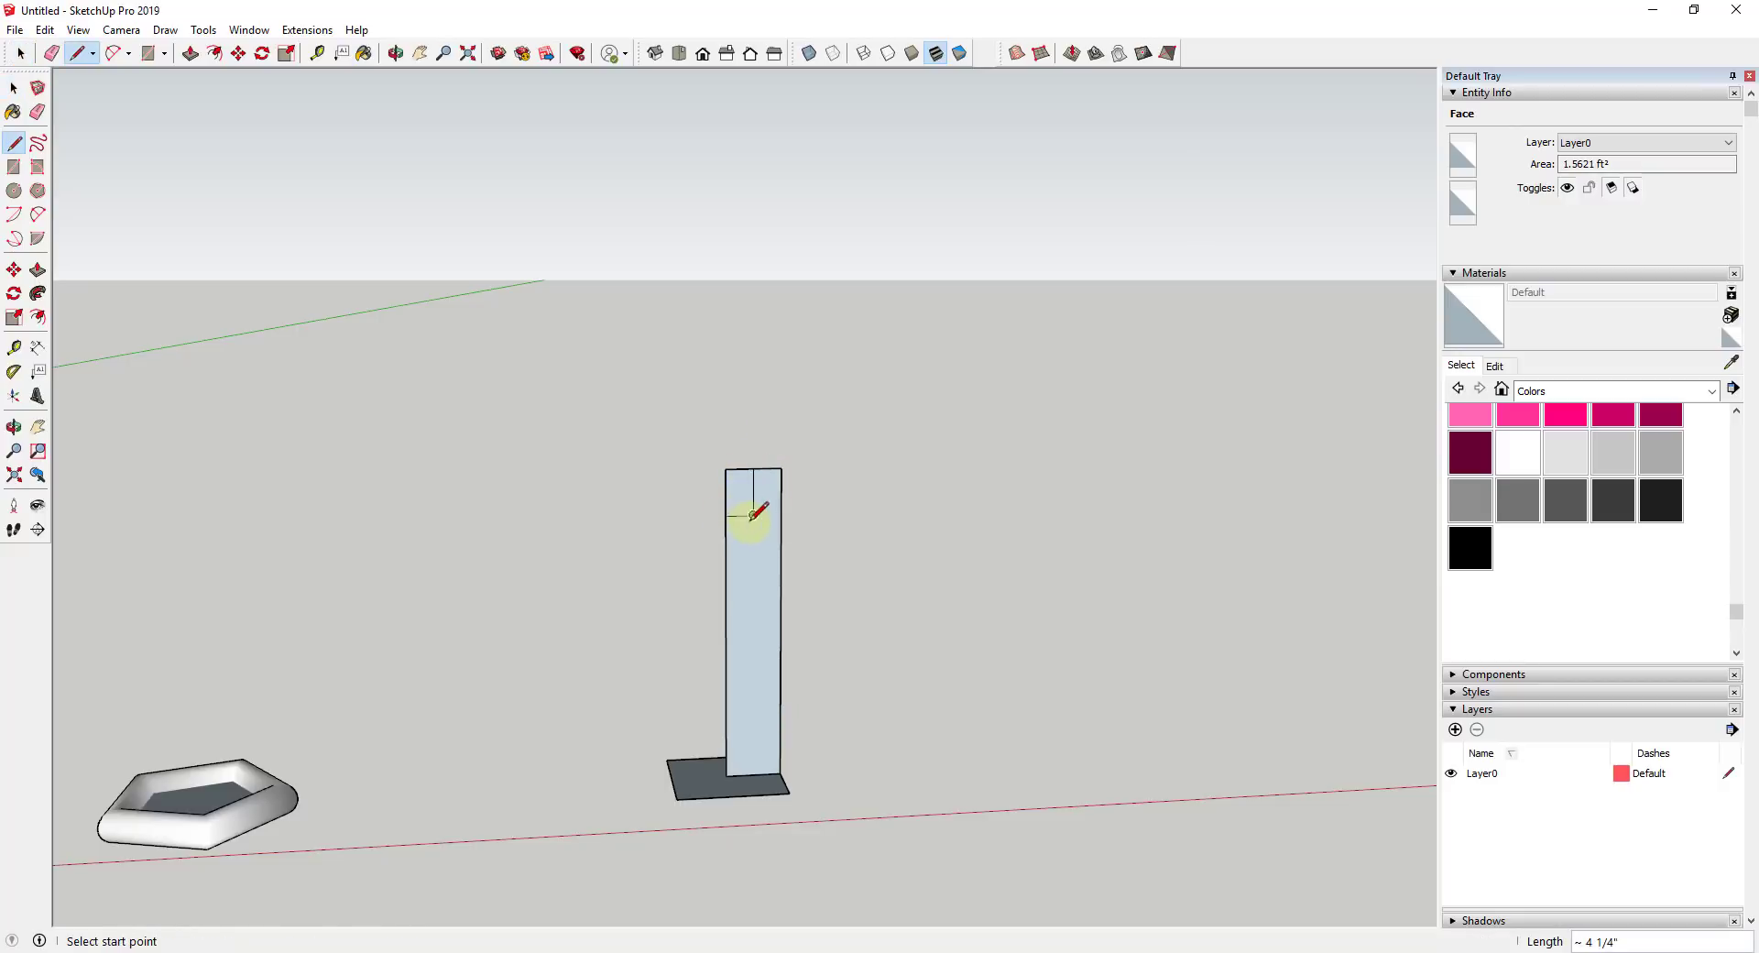
pyautogui.scroll(-3, 728, 513)
pyautogui.scroll(2, 731, 518)
pyautogui.scroll(4, 743, 515)
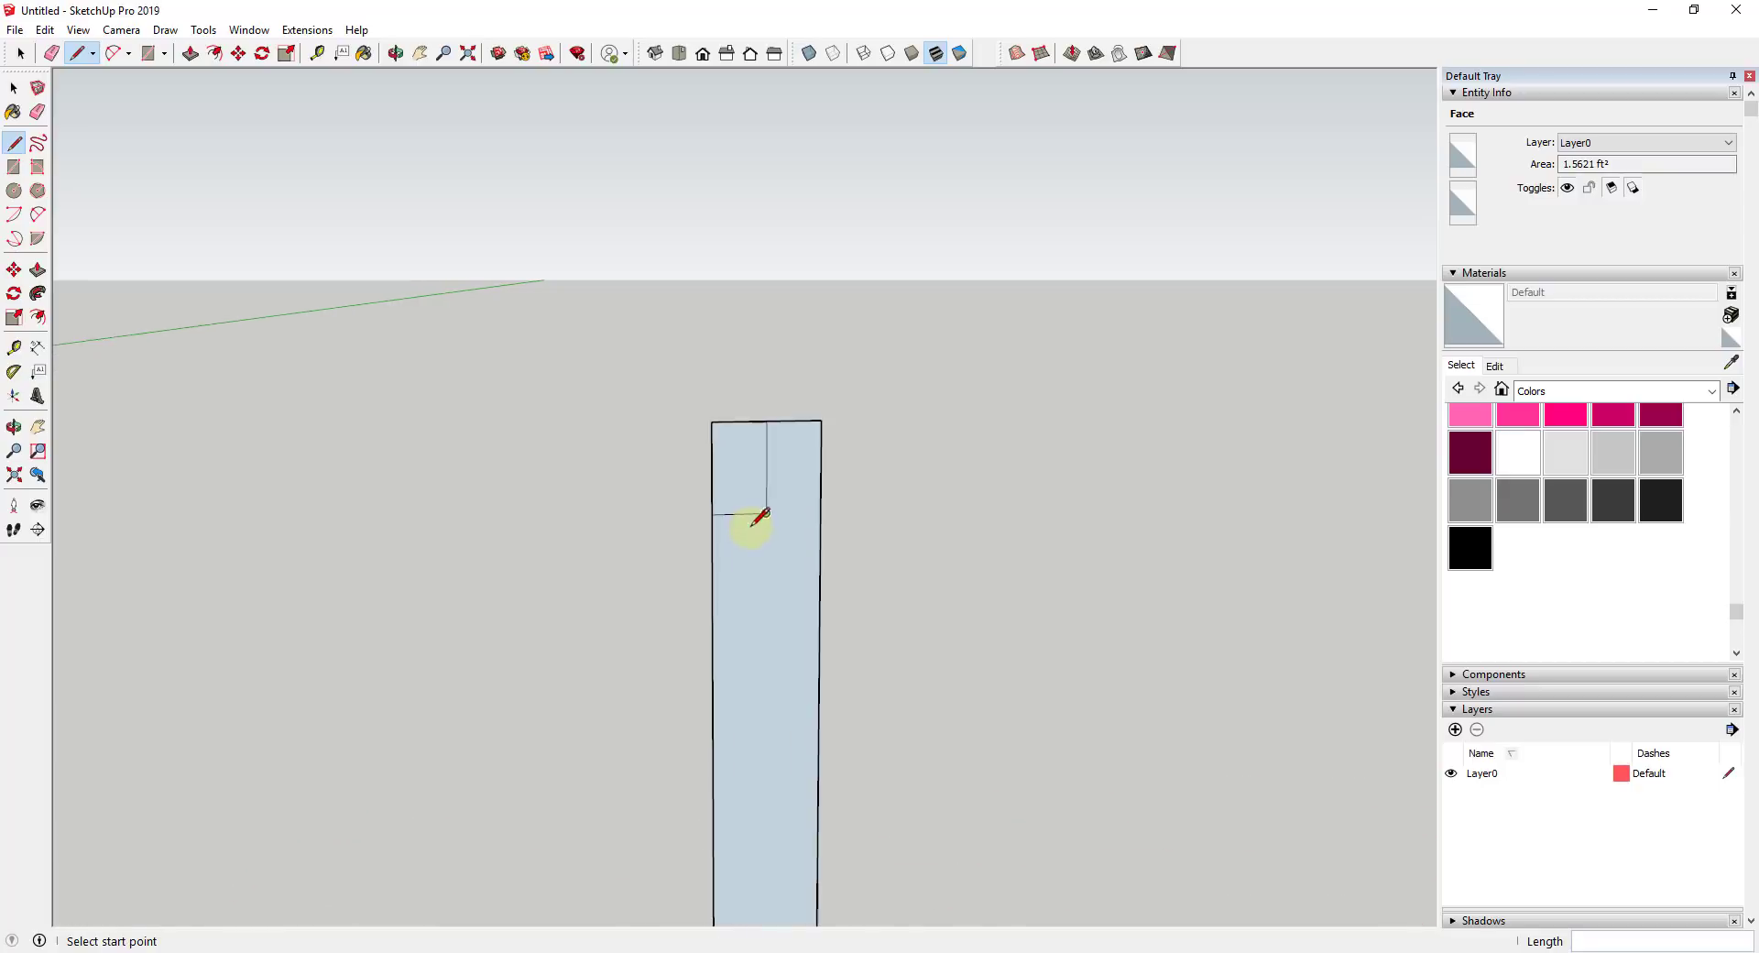
pyautogui.press('a')
pyautogui.click(733, 509)
pyautogui.click(733, 592)
pyautogui.scroll(-2, 747, 549)
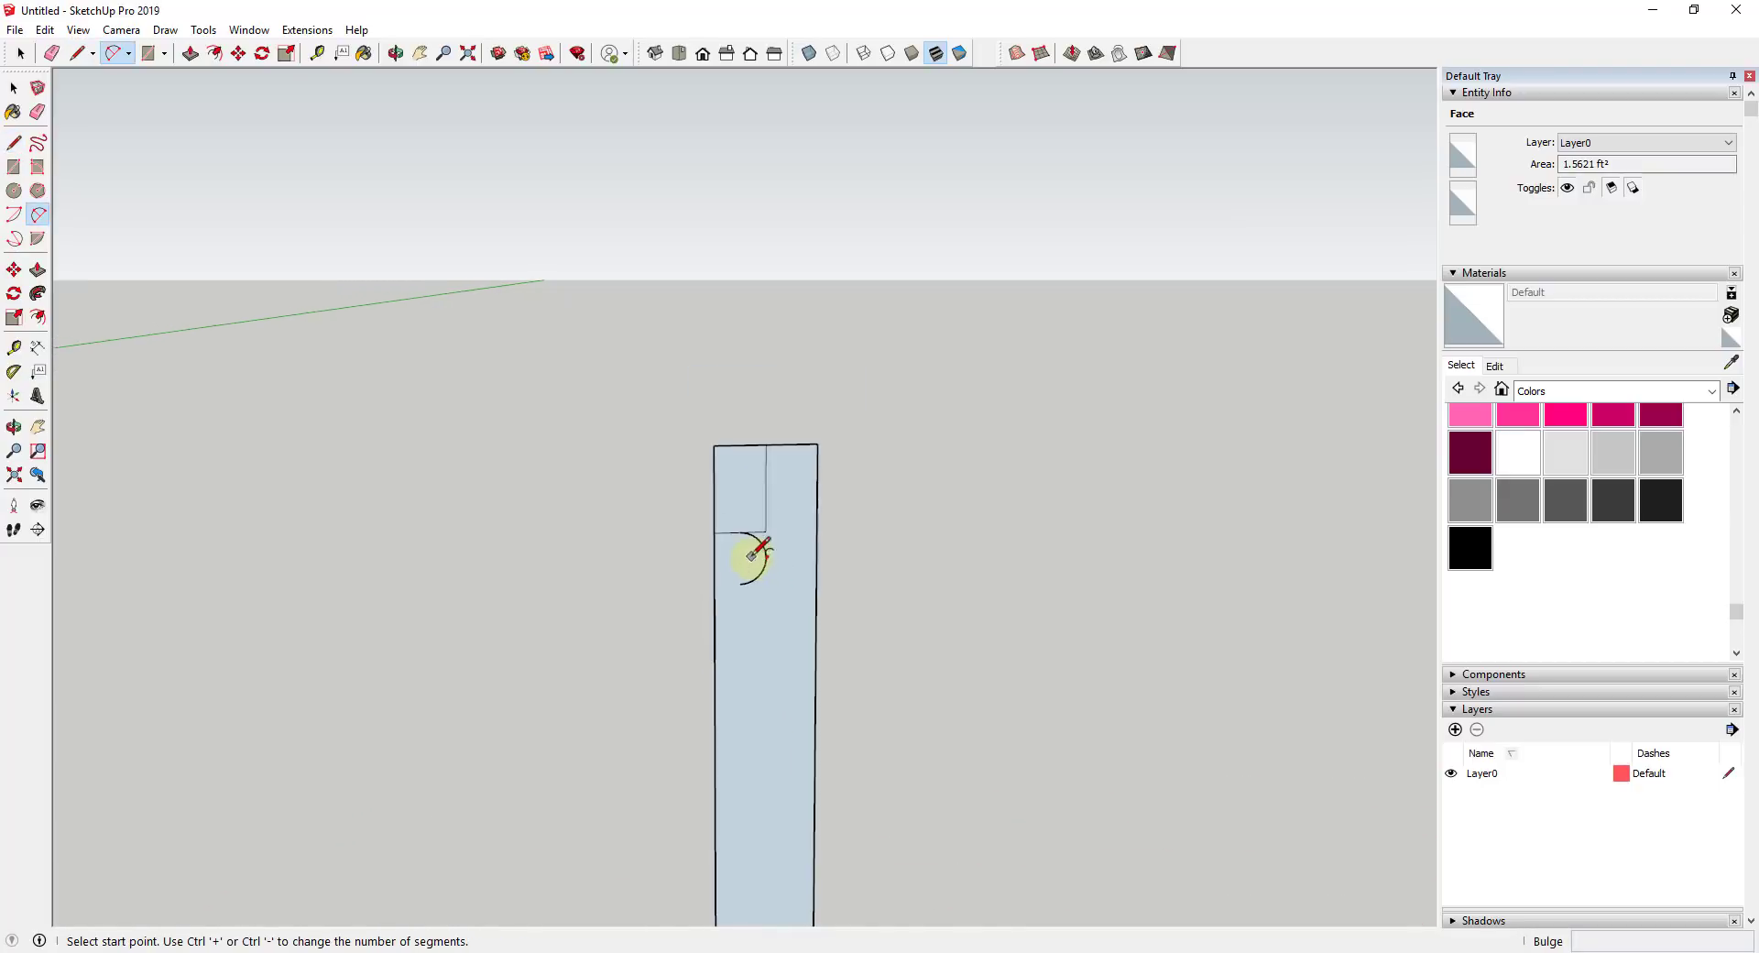
pyautogui.scroll(2, 745, 548)
pyautogui.scroll(-2, 761, 568)
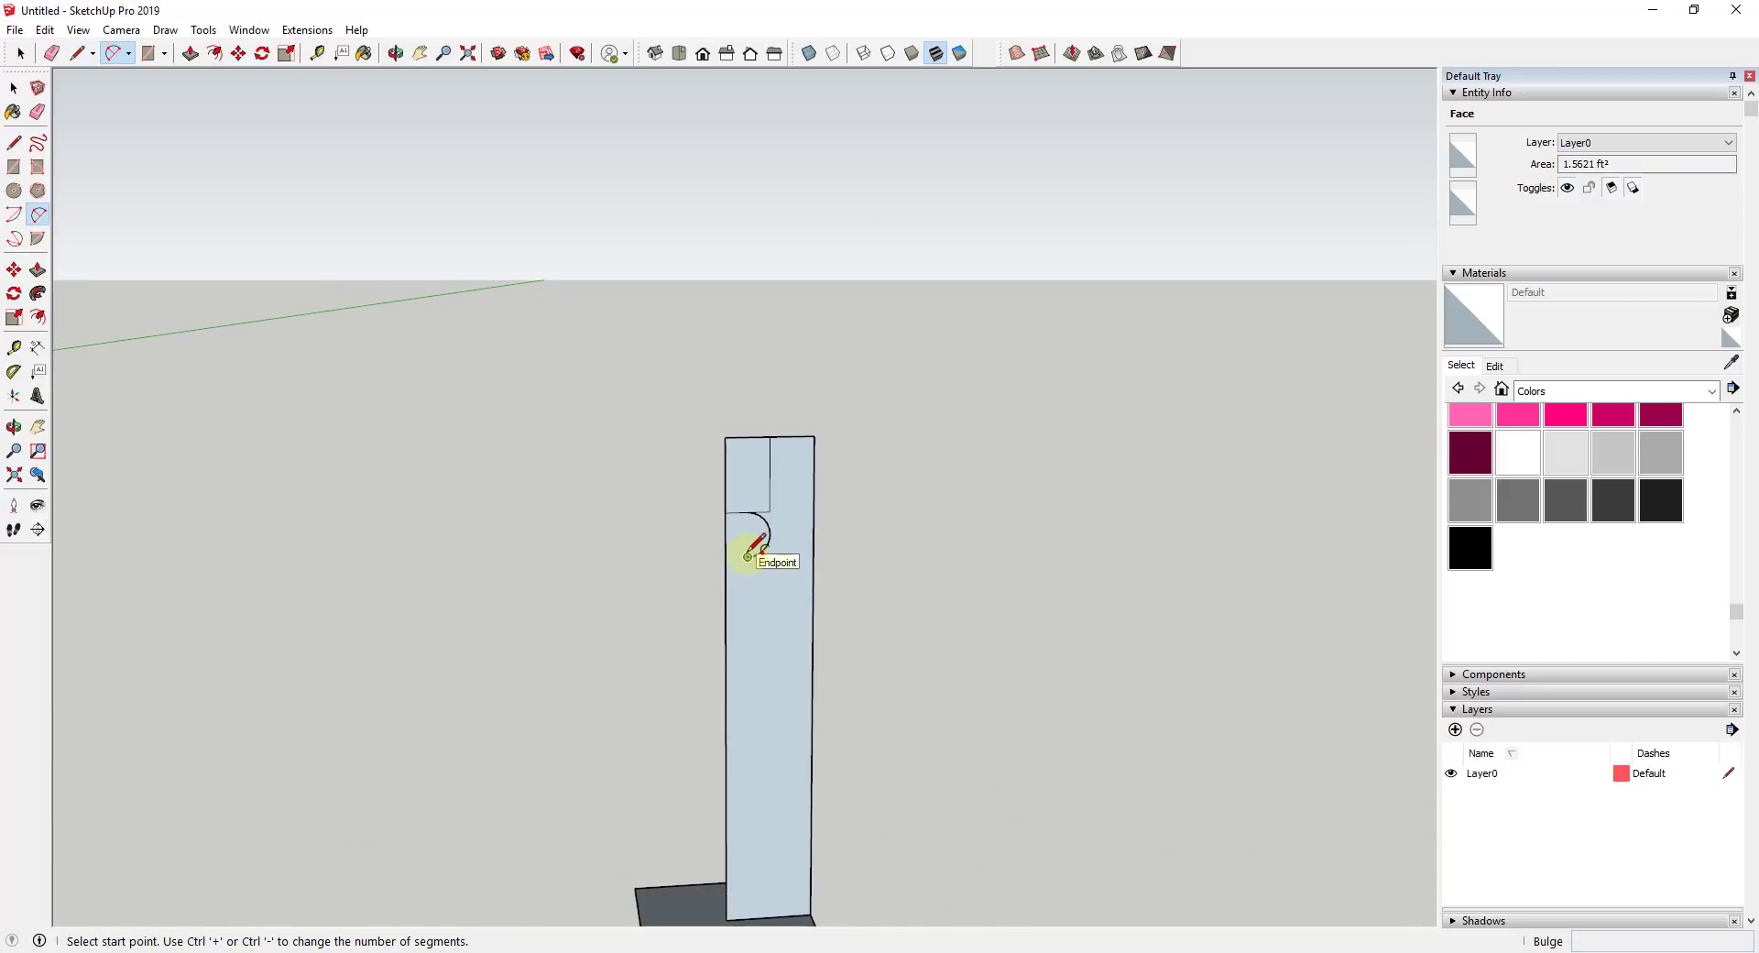
pyautogui.scroll(-2, 747, 642)
pyautogui.press('space')
# Draw a long bulging arc from the lower line up to just below the notch.
pyautogui.press('a')
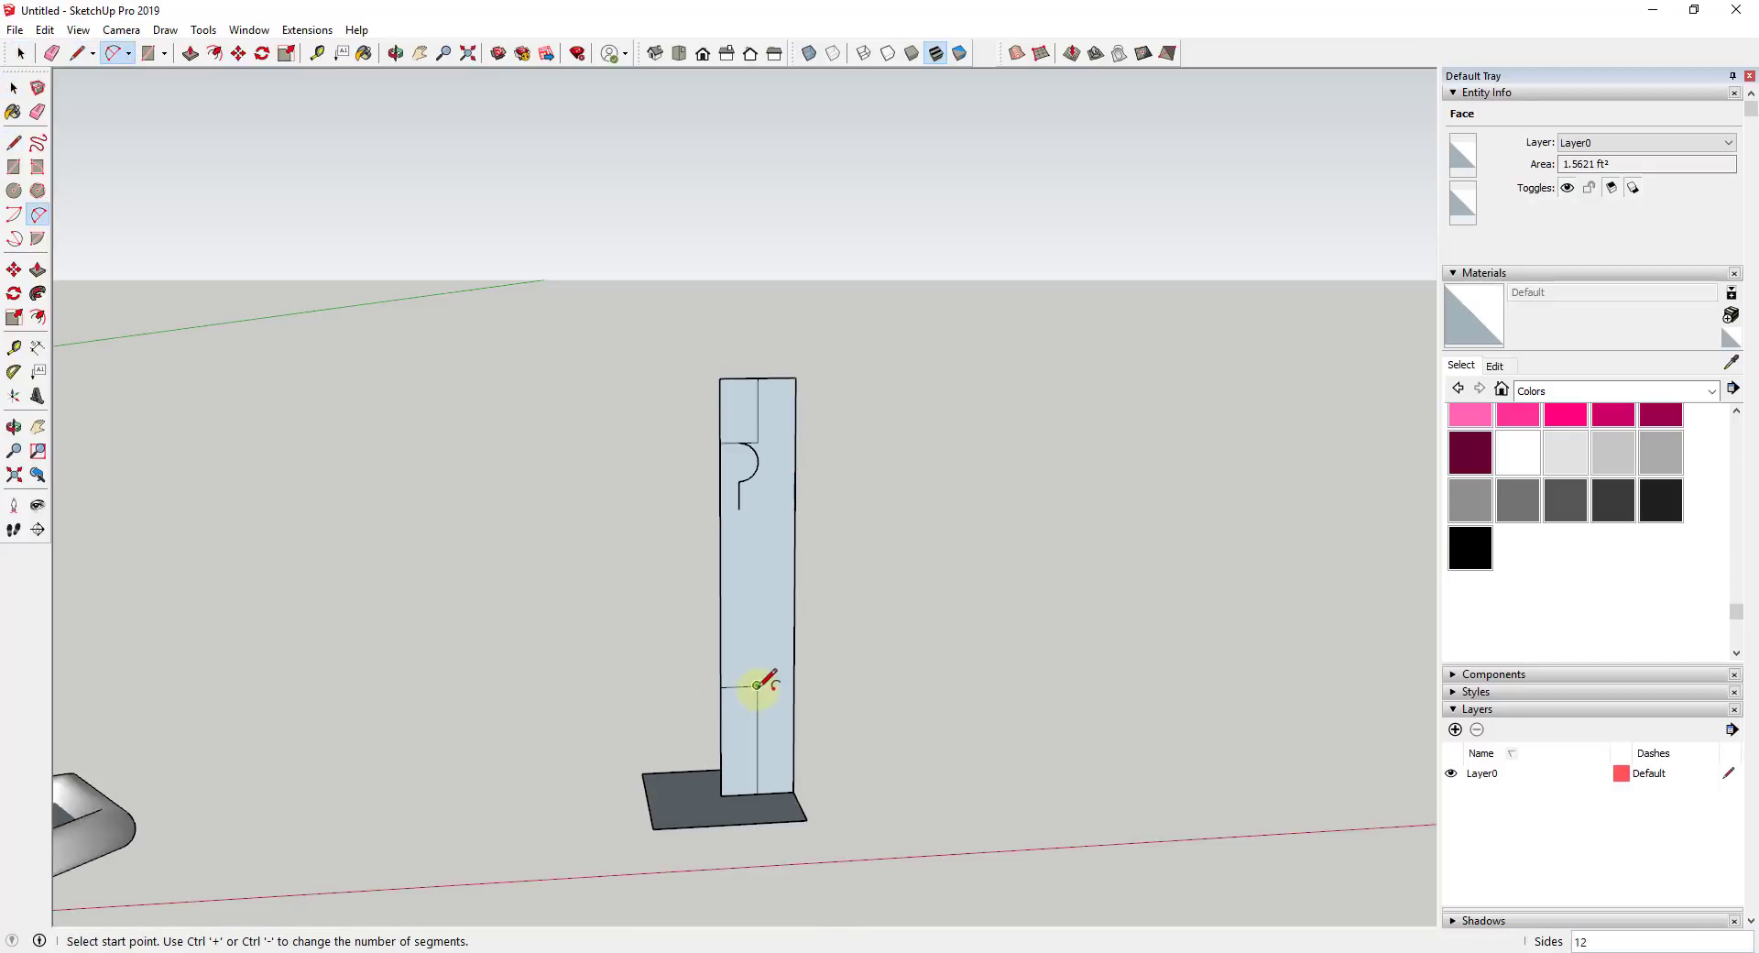
pyautogui.click(757, 684)
pyautogui.click(739, 509)
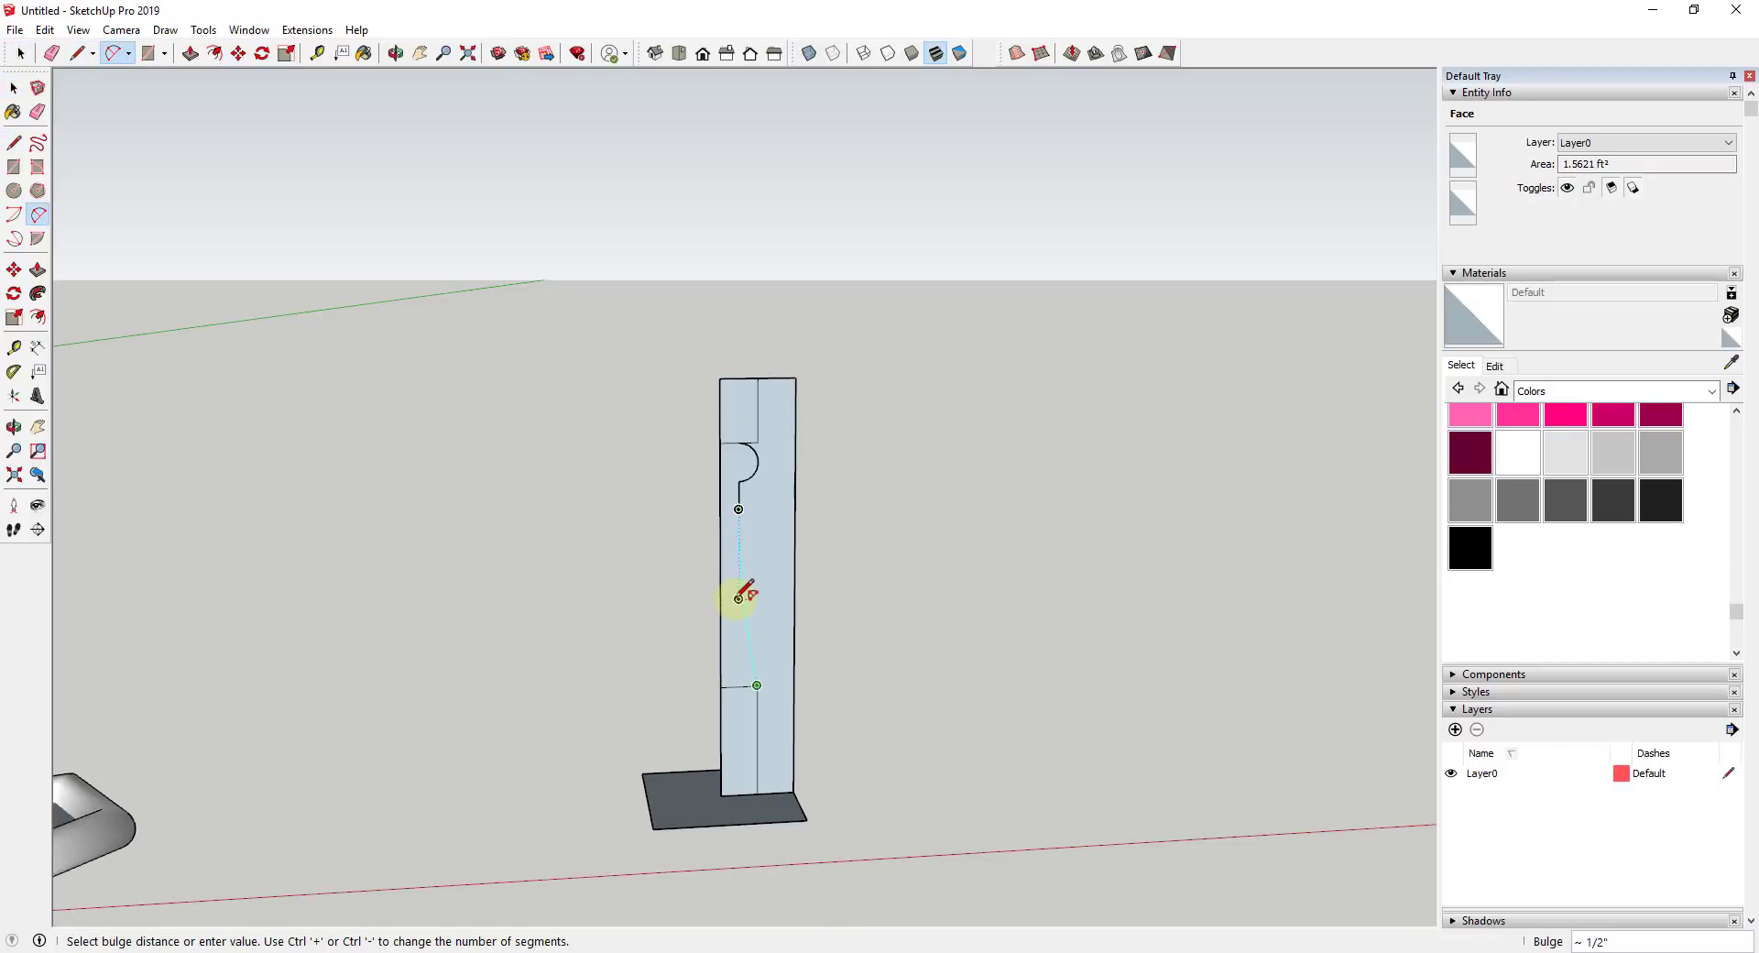
pyautogui.click(739, 598)
pyautogui.press('space')
# Erase the leftover edges and the strip right of the curve with the Eraser.
pyautogui.press('e')
pyautogui.click(733, 685)
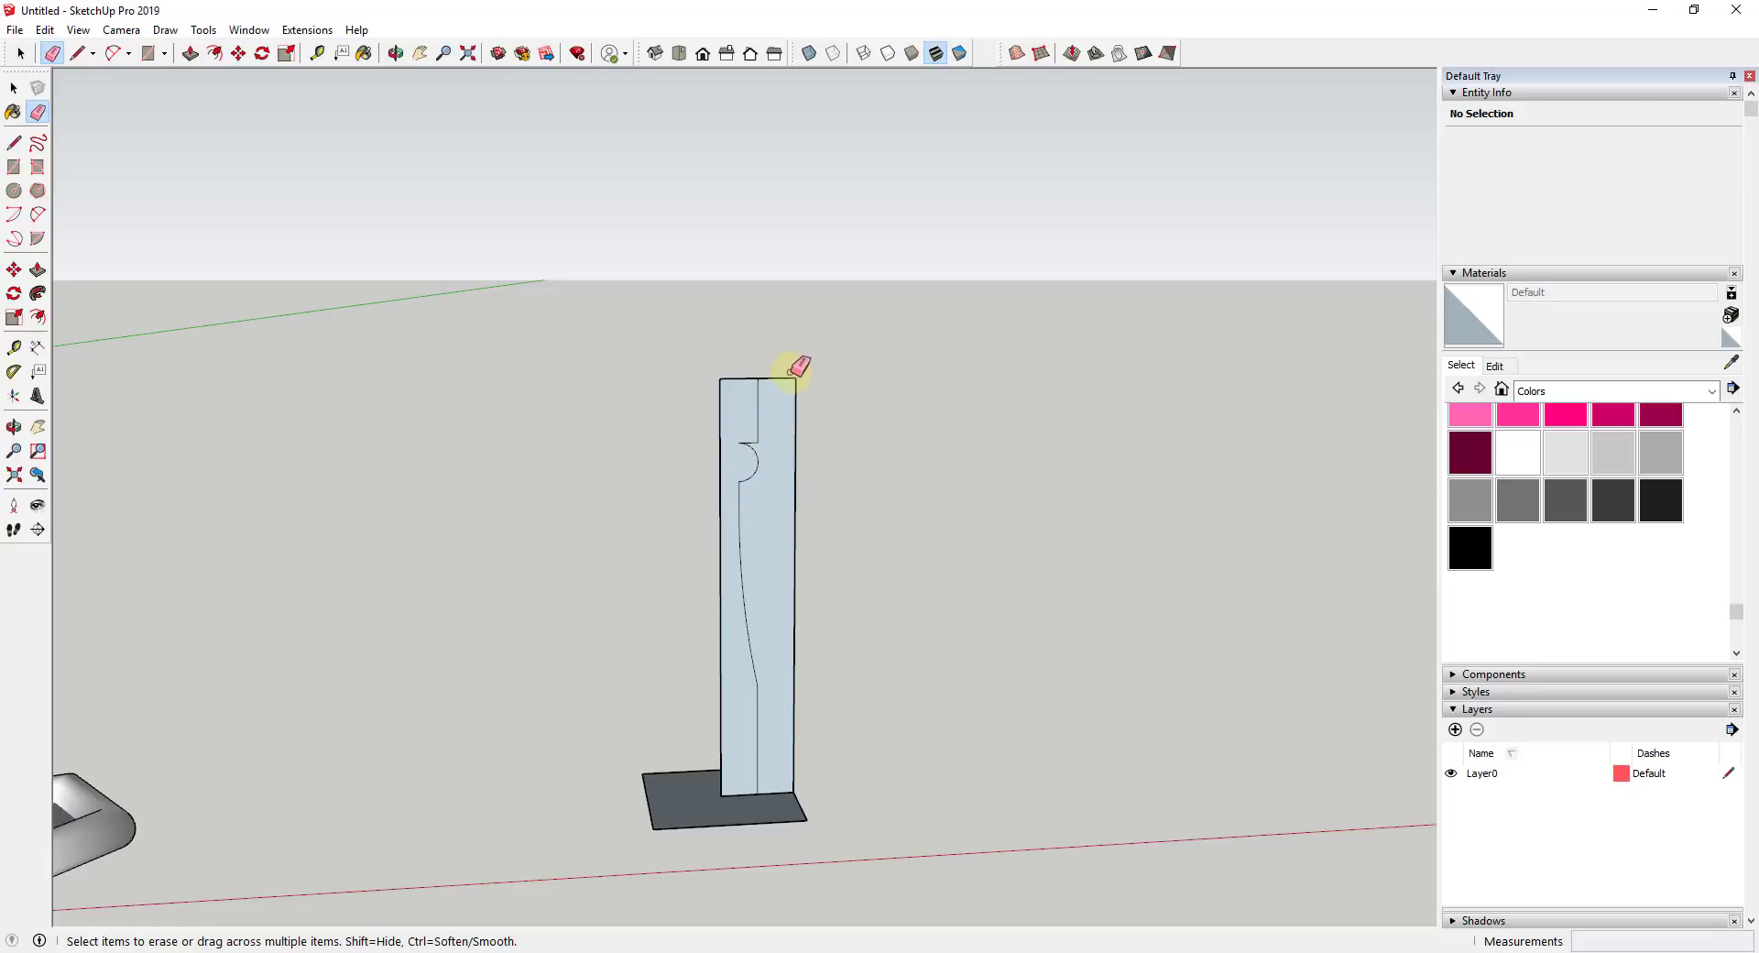
pyautogui.moveTo(792, 374); pyautogui.dragTo(812, 403)
pyautogui.scroll(-2, 806, 660)
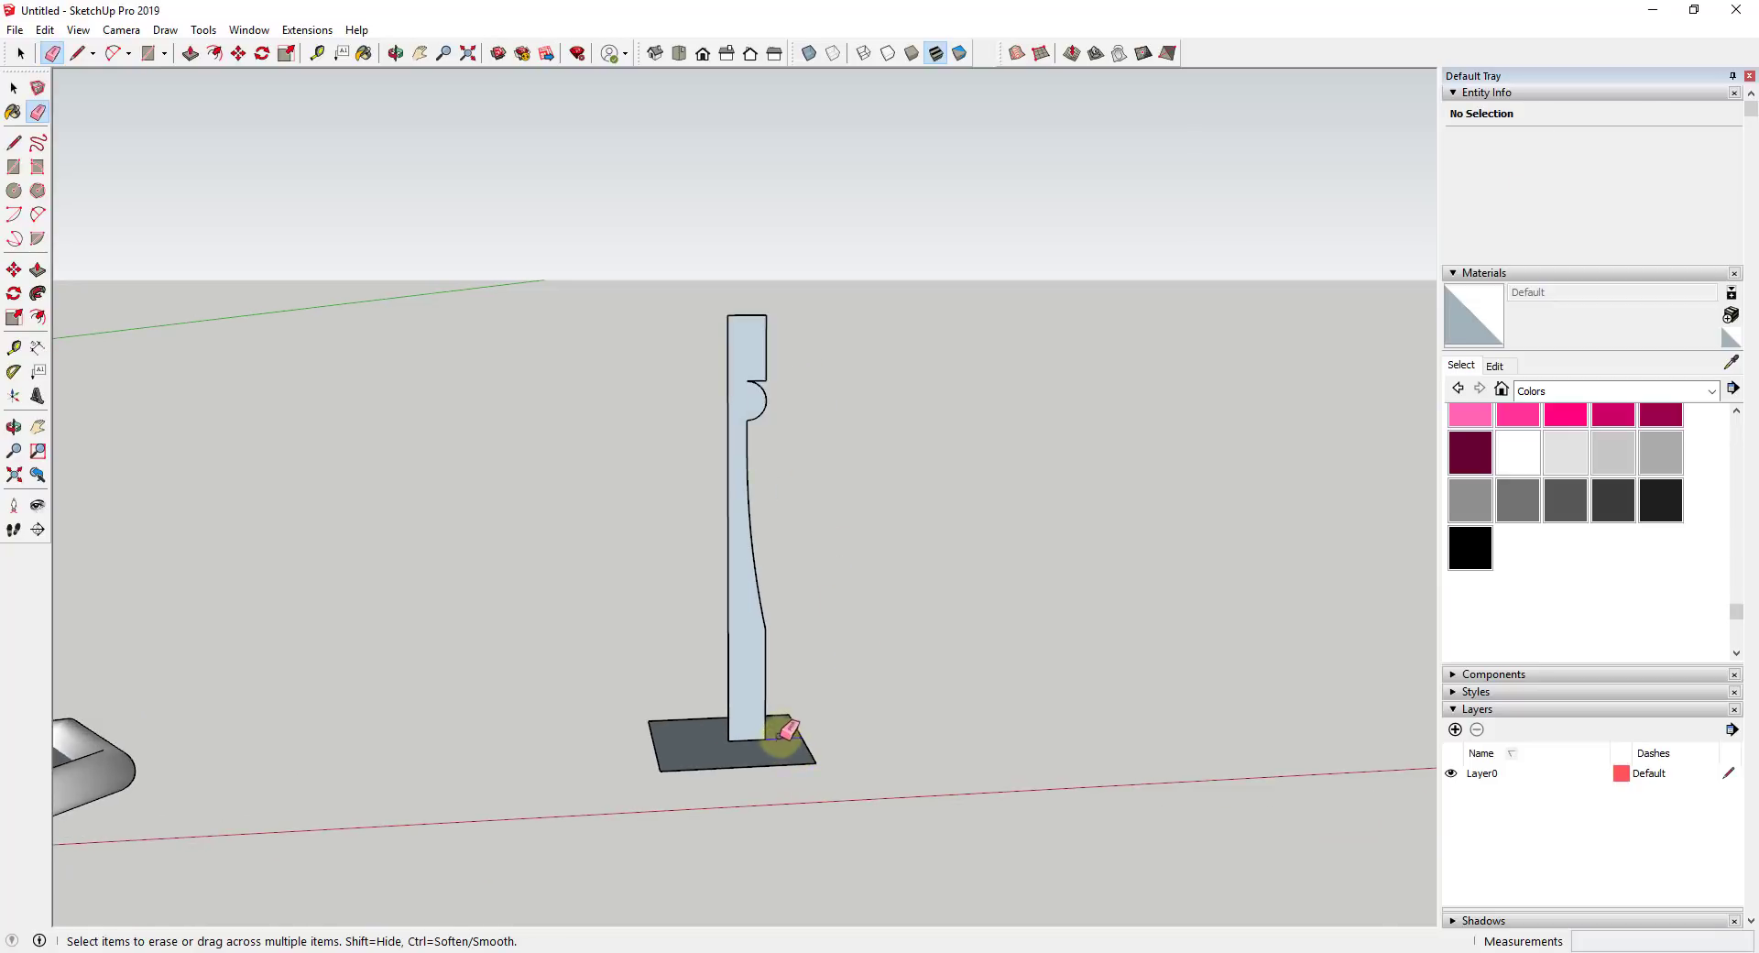
pyautogui.scroll(-2, 778, 733)
# Ctrl-Move copy the profile and square base to the right, arrayed 2x.
pyautogui.moveTo(939, 642); pyautogui.dragTo(779, 632, button='middle')
pyautogui.press('space')
pyautogui.moveTo(620, 440); pyautogui.dragTo(848, 770)
pyautogui.press('m')
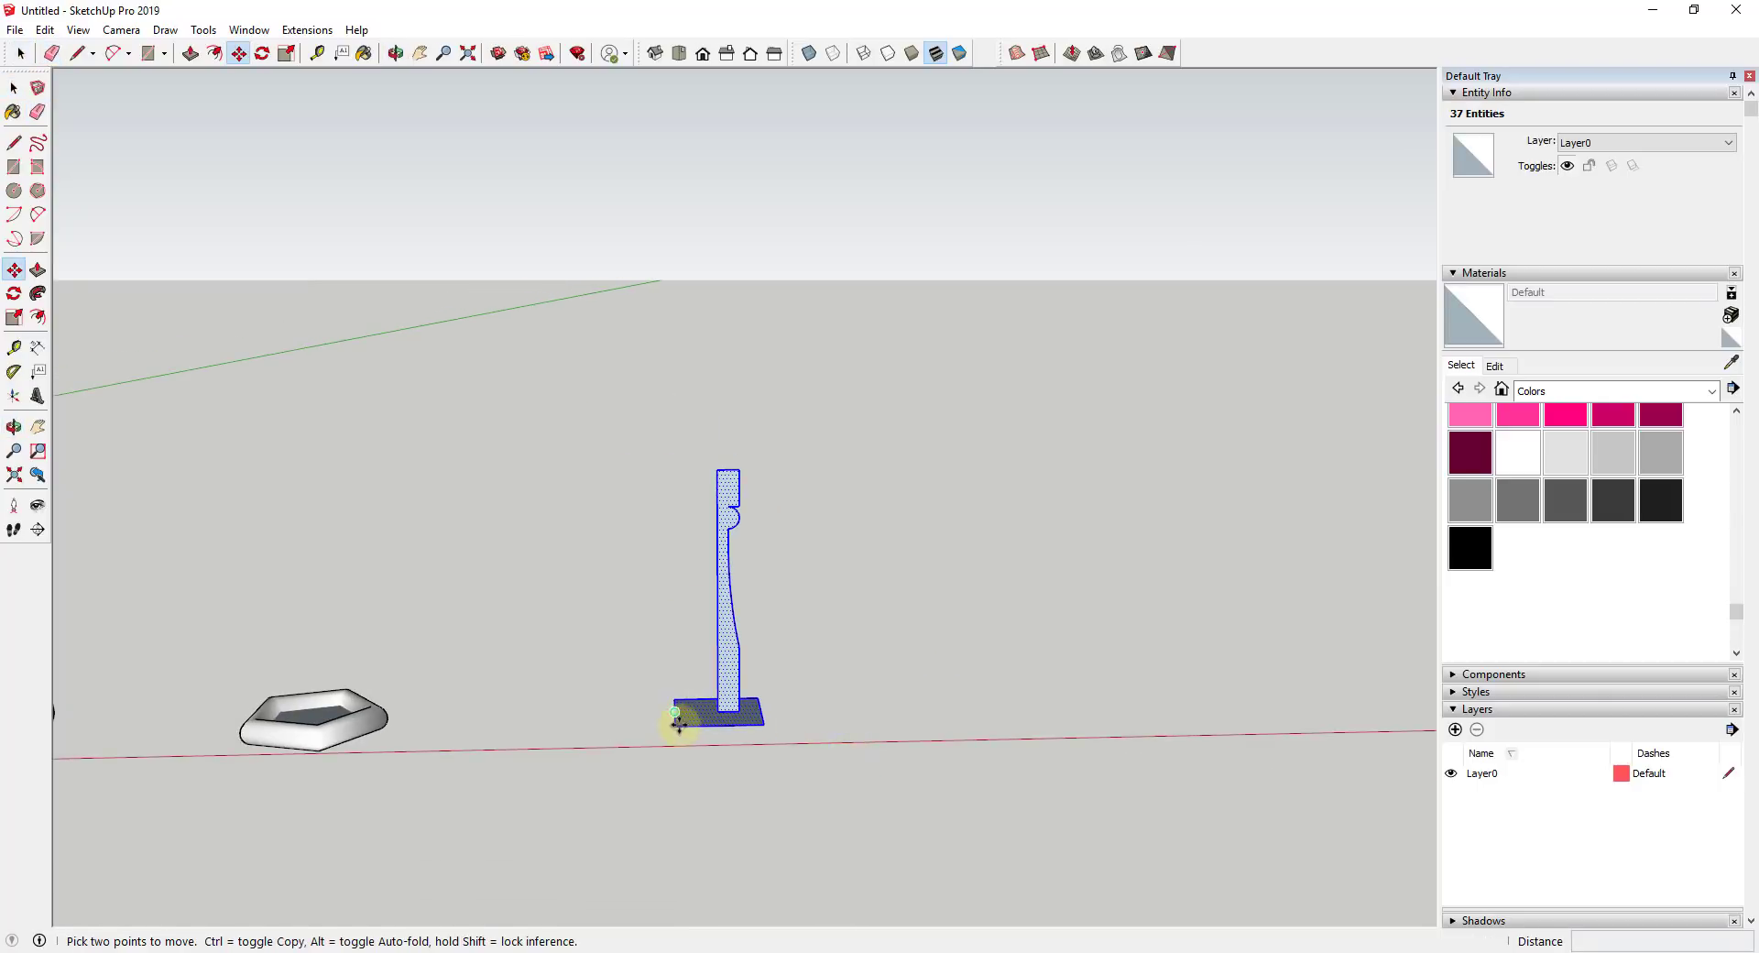
pyautogui.press('space')
pyautogui.press('m')
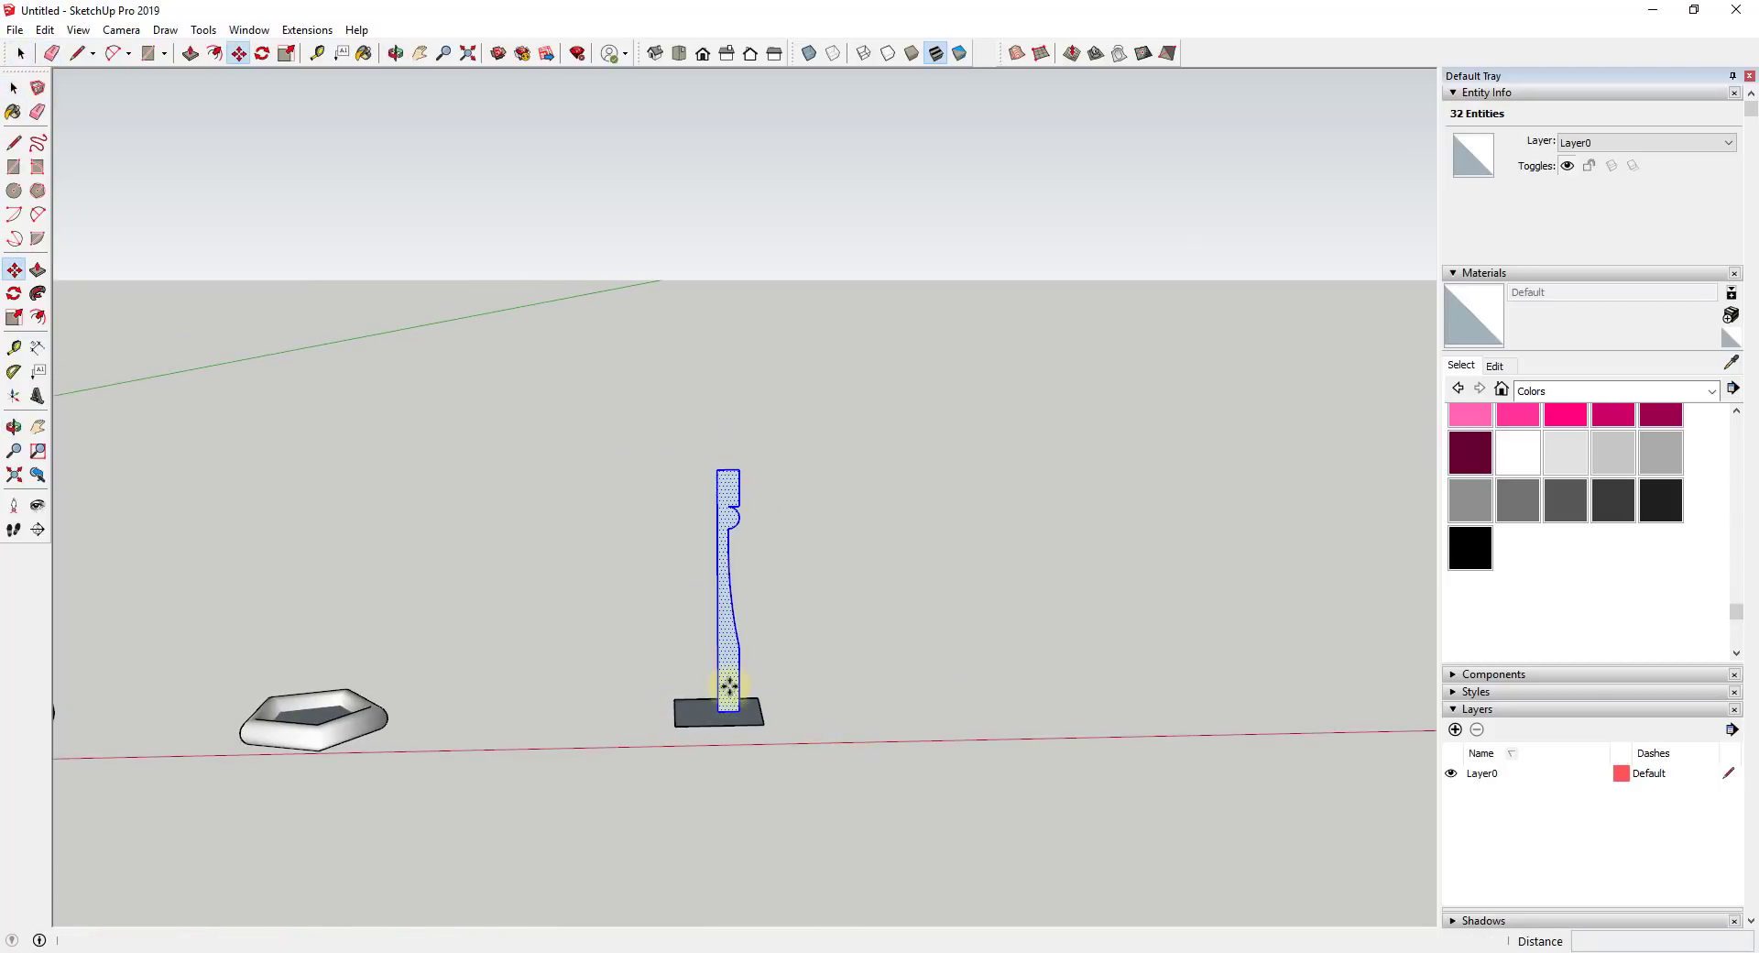
pyautogui.press('ctrl')
pyautogui.click(720, 706)
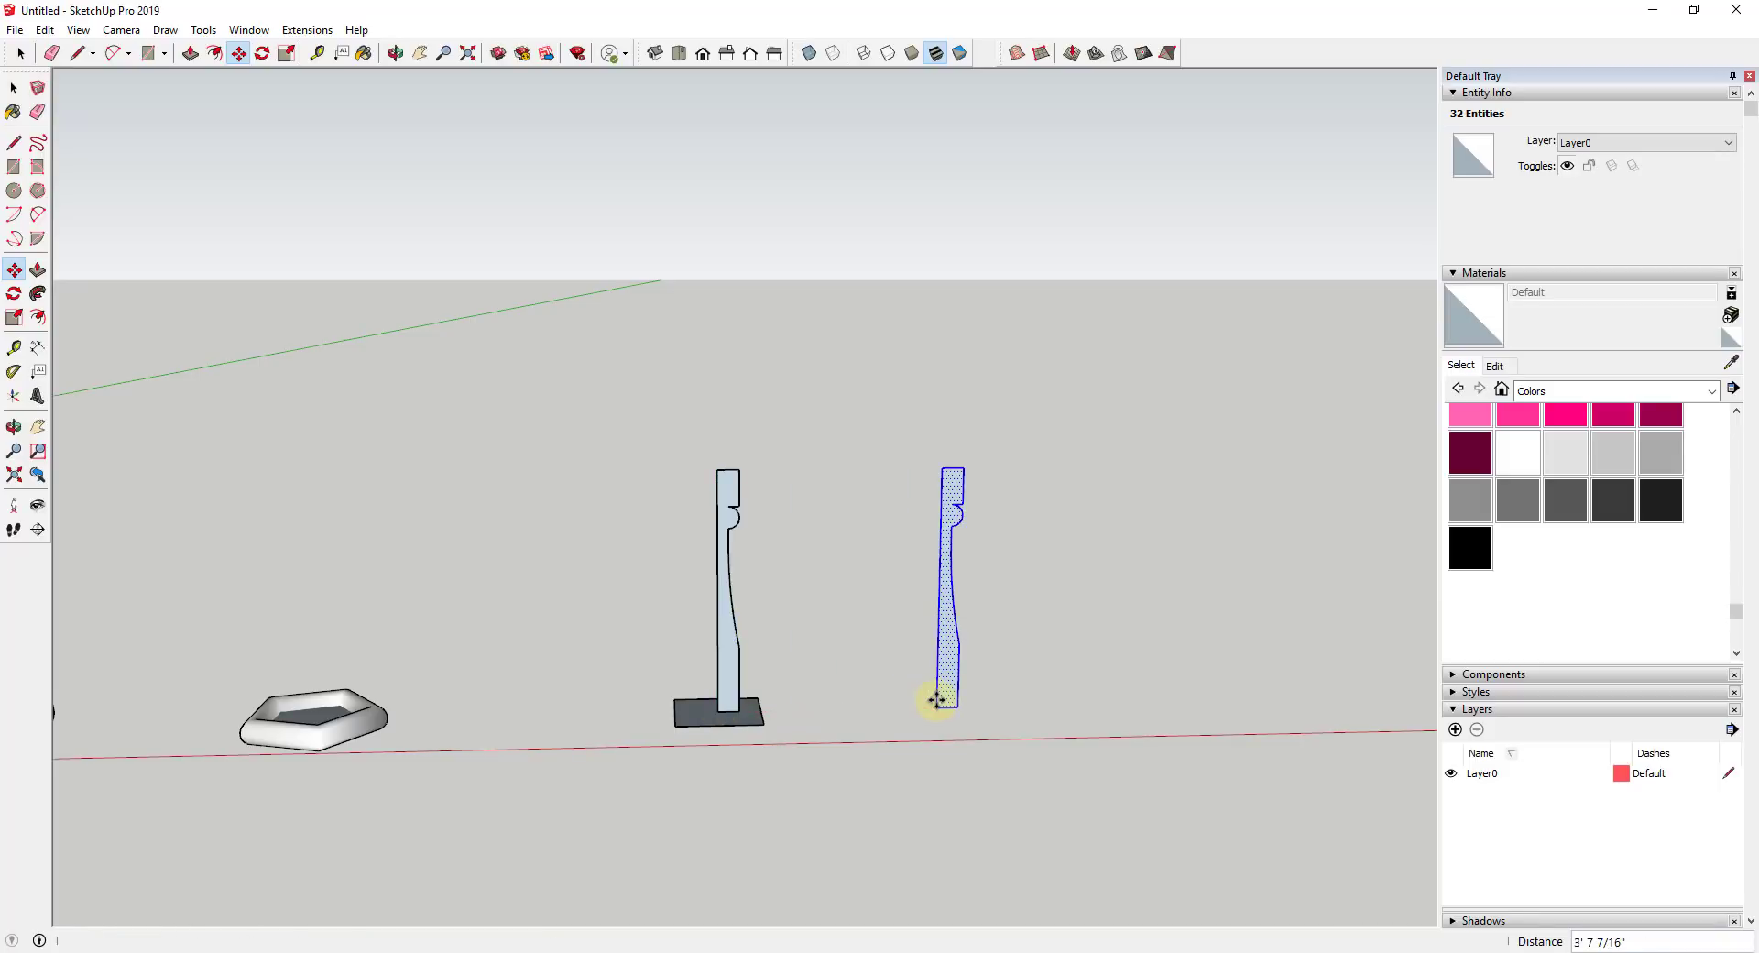
pyautogui.write('2')
pyautogui.press('Return')
pyautogui.press('space')
pyautogui.click(790, 667)
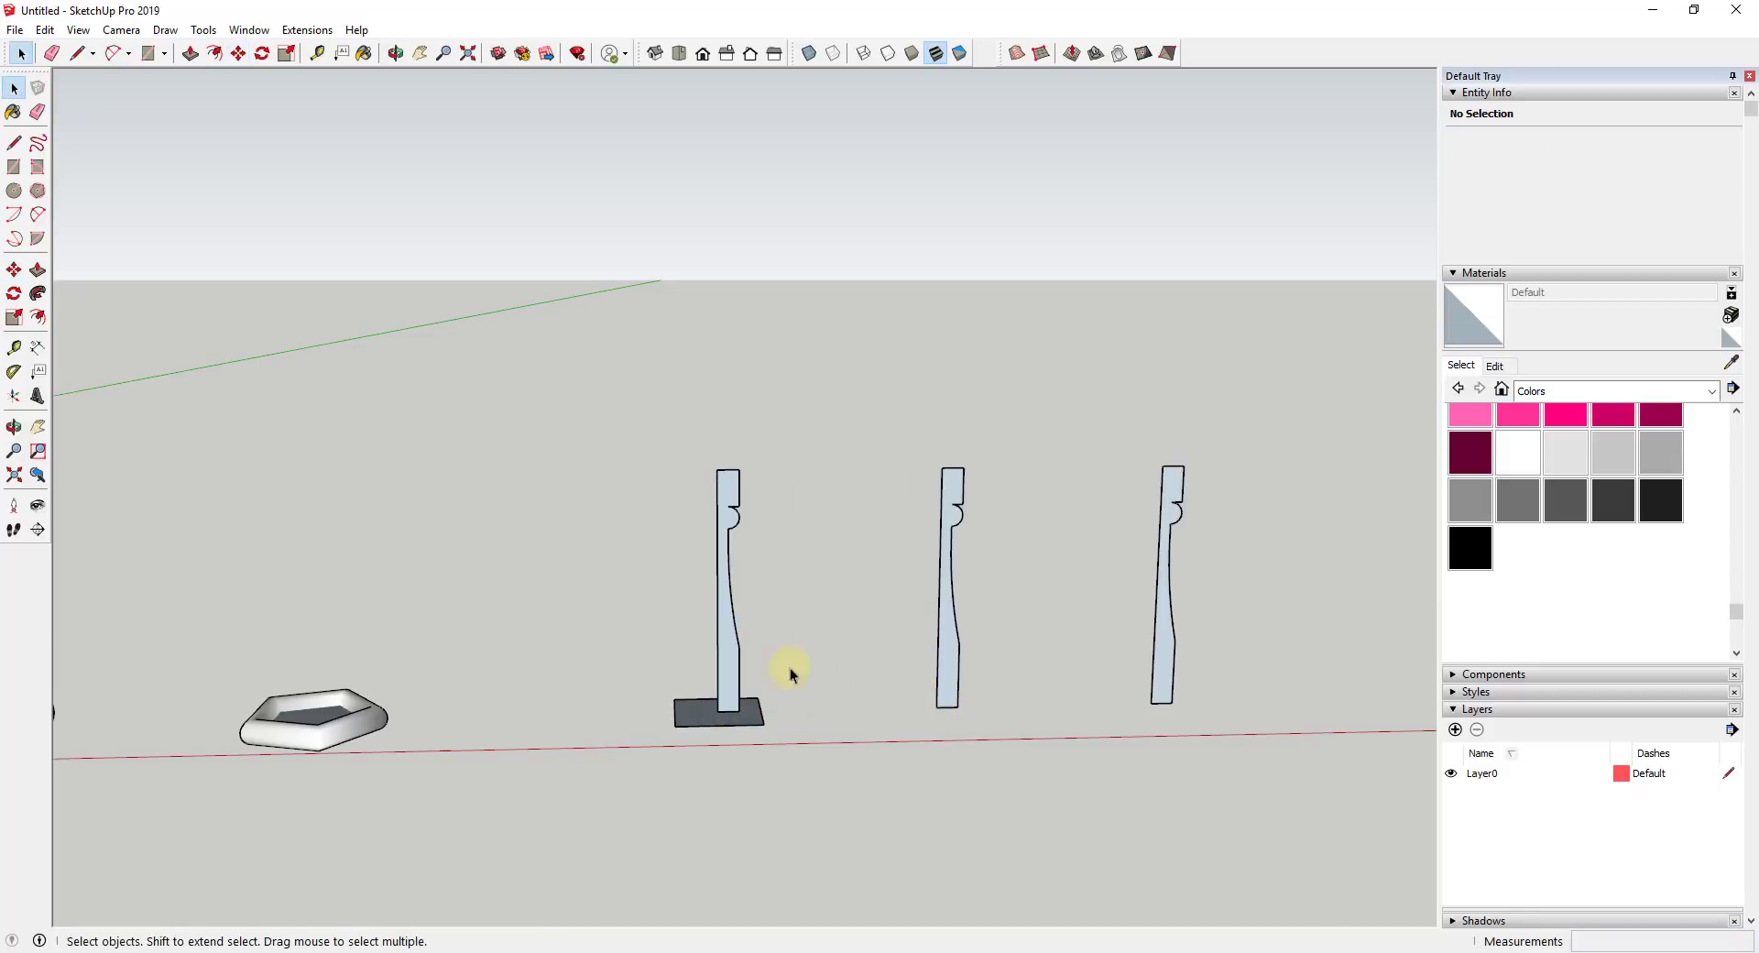
pyautogui.moveTo(790, 667); pyautogui.dragTo(690, 711, button='middle')
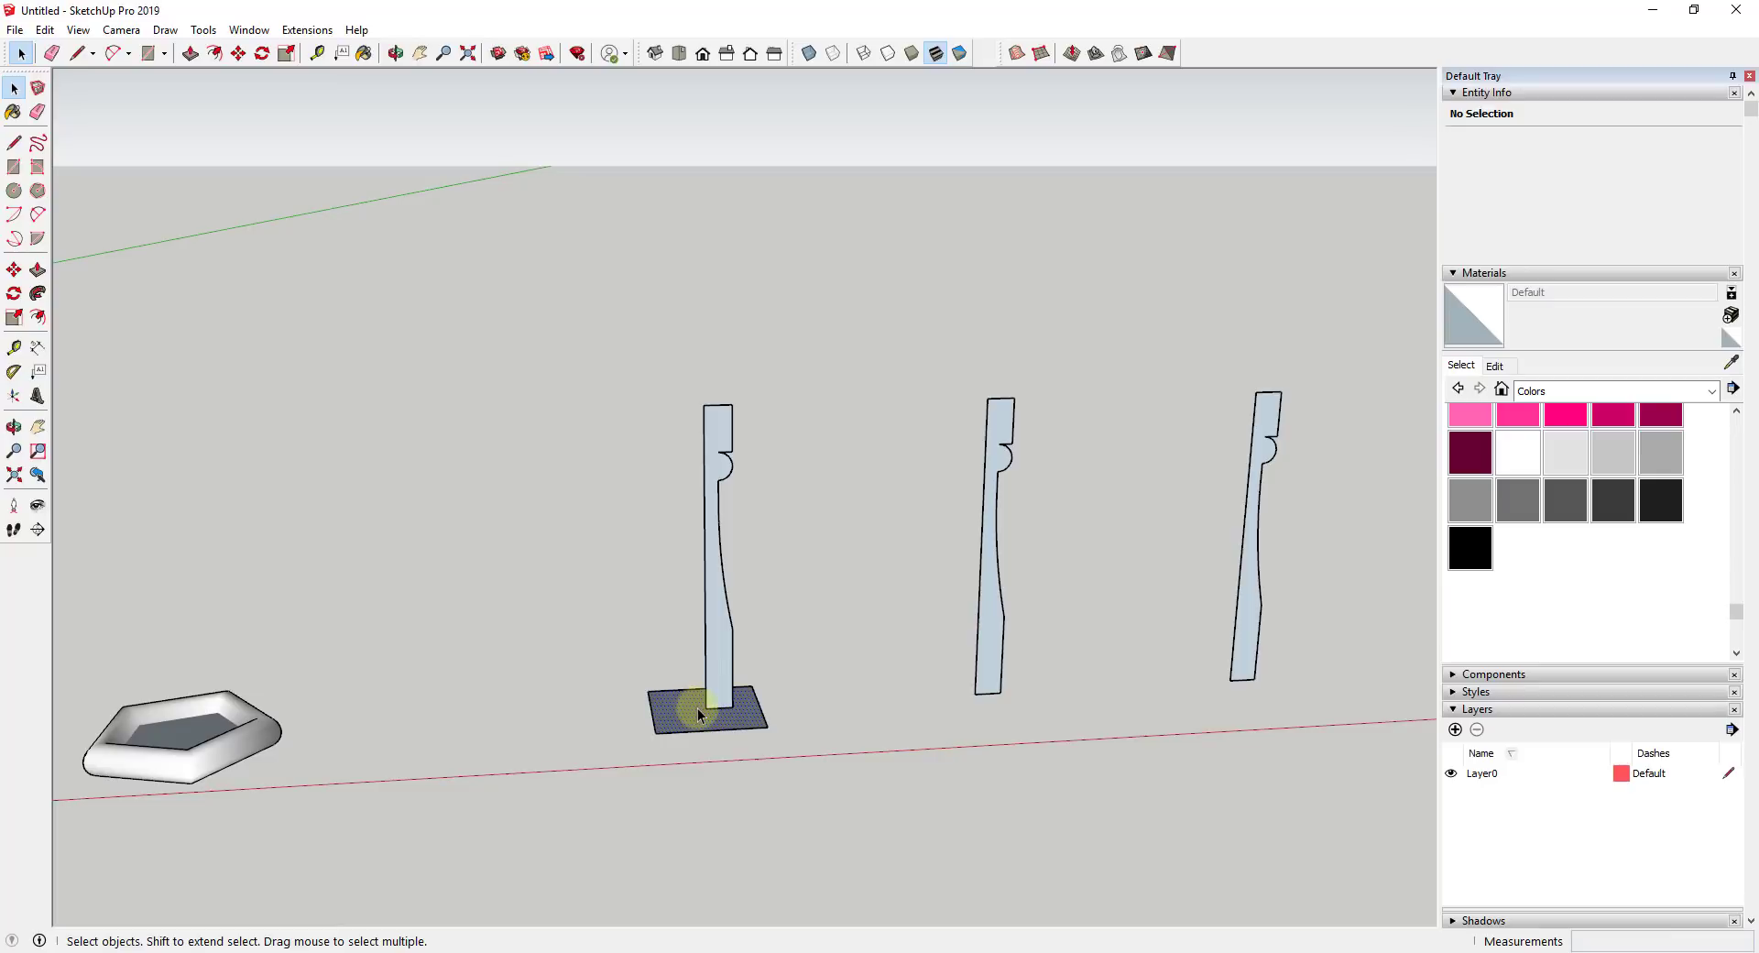
# Follow Me the first profile around its square base into a square baluster with a rounded collar.
pyautogui.click(697, 708)
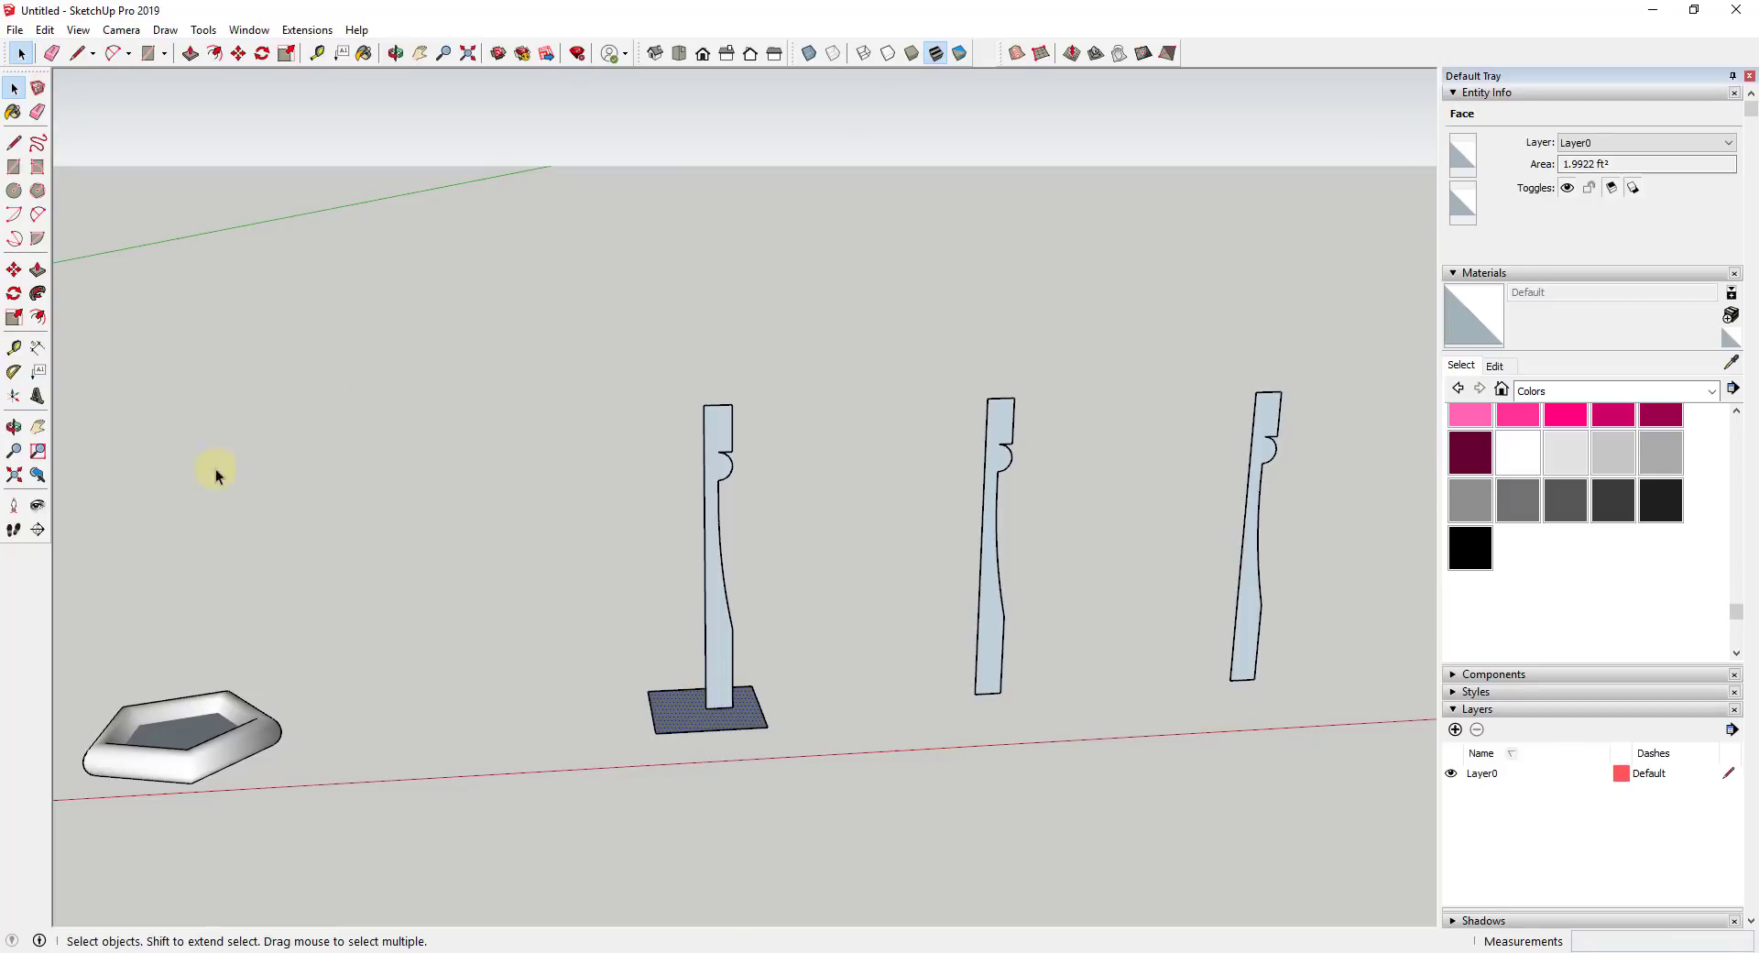
pyautogui.click(38, 293)
pyautogui.click(737, 594)
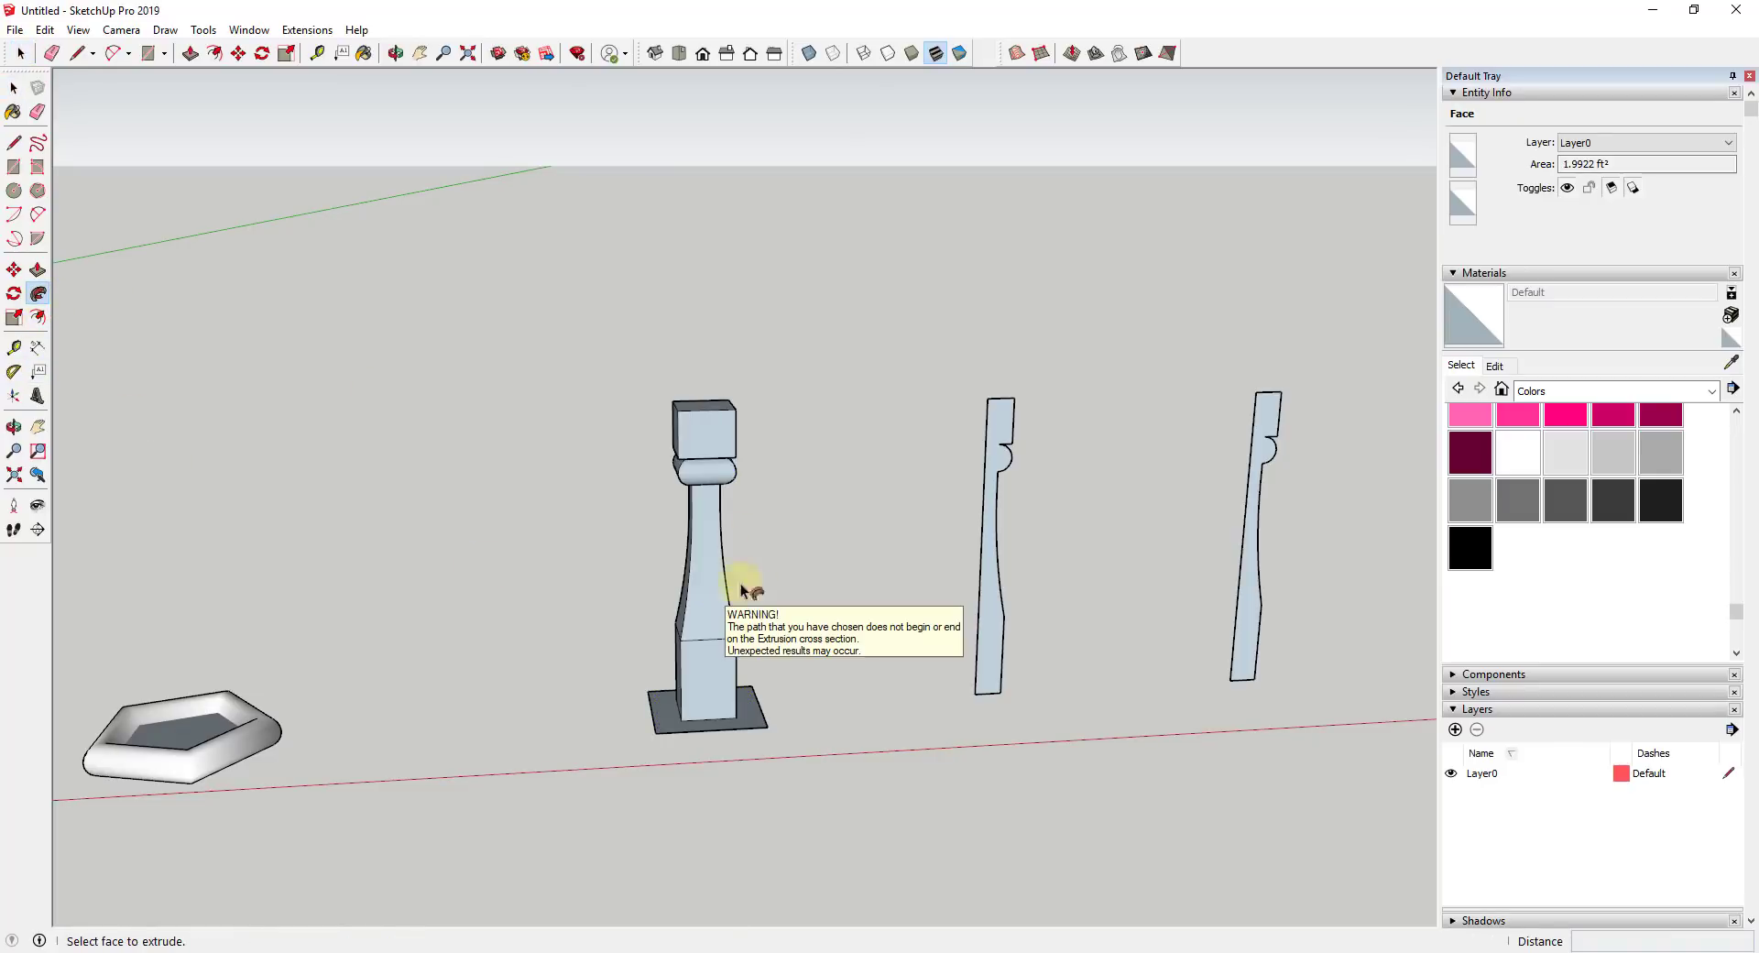
pyautogui.moveTo(697, 536); pyautogui.dragTo(1045, 706, button='middle')
# Draw a 6-sided polygon base centred at the second profile's foot.
pyautogui.press('c')
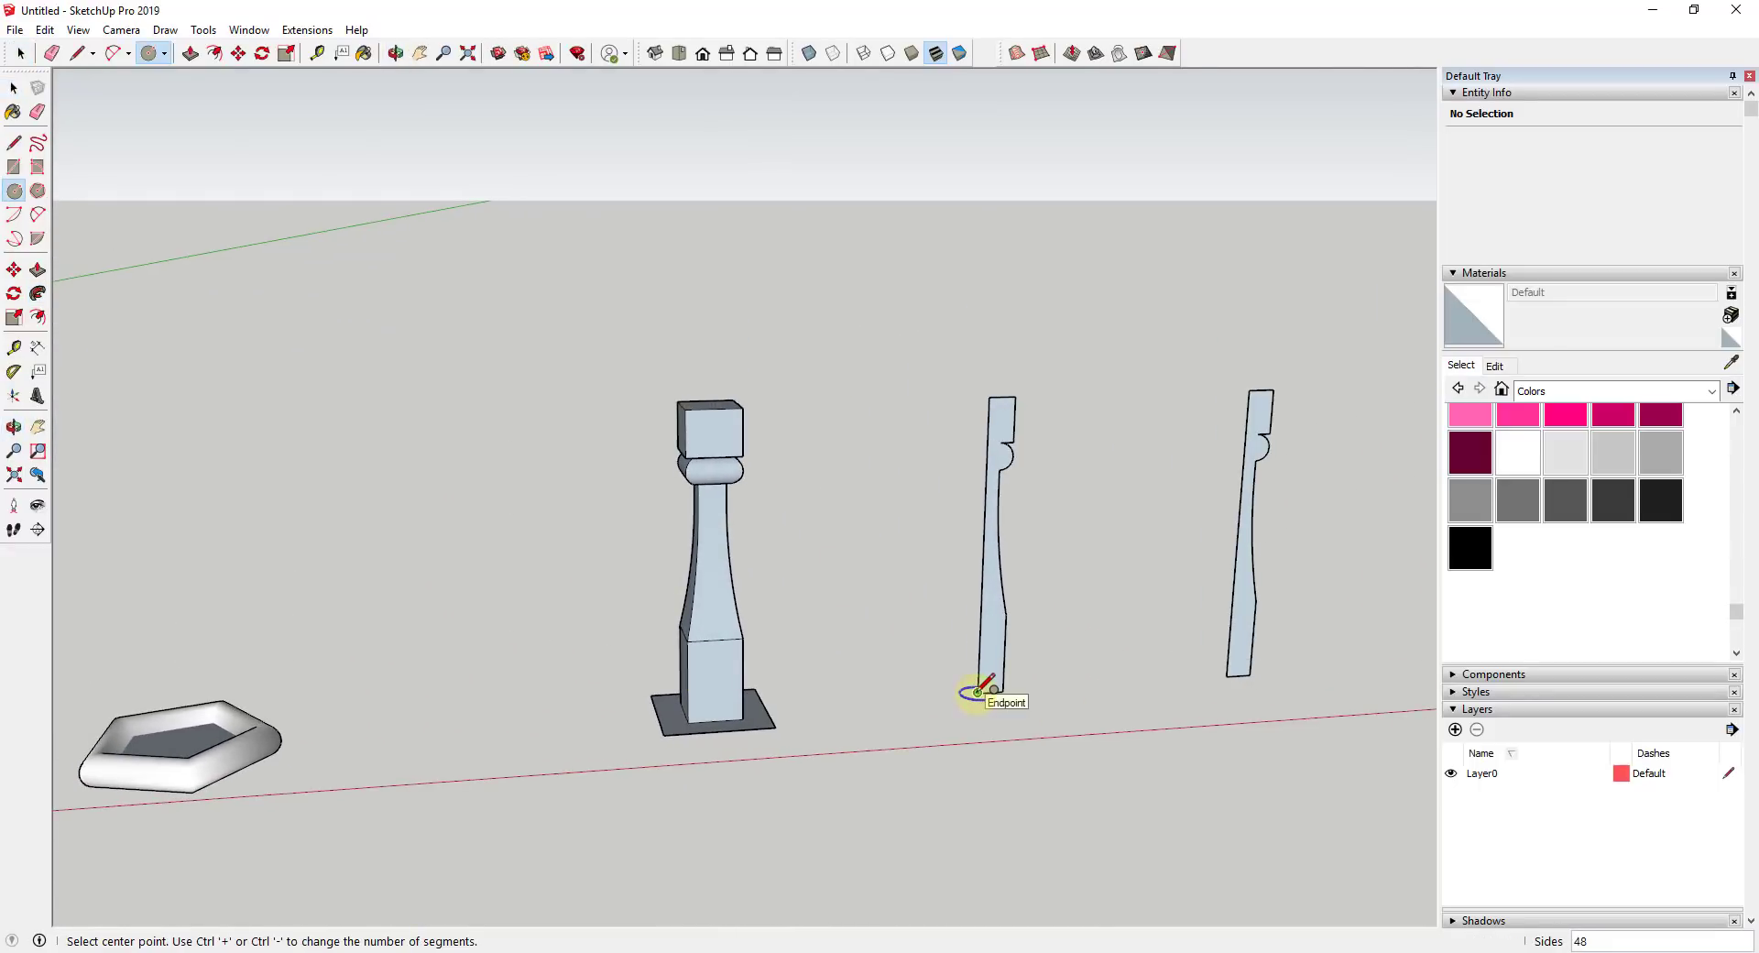
pyautogui.click(978, 691)
pyautogui.click(976, 692)
pyautogui.click(977, 692)
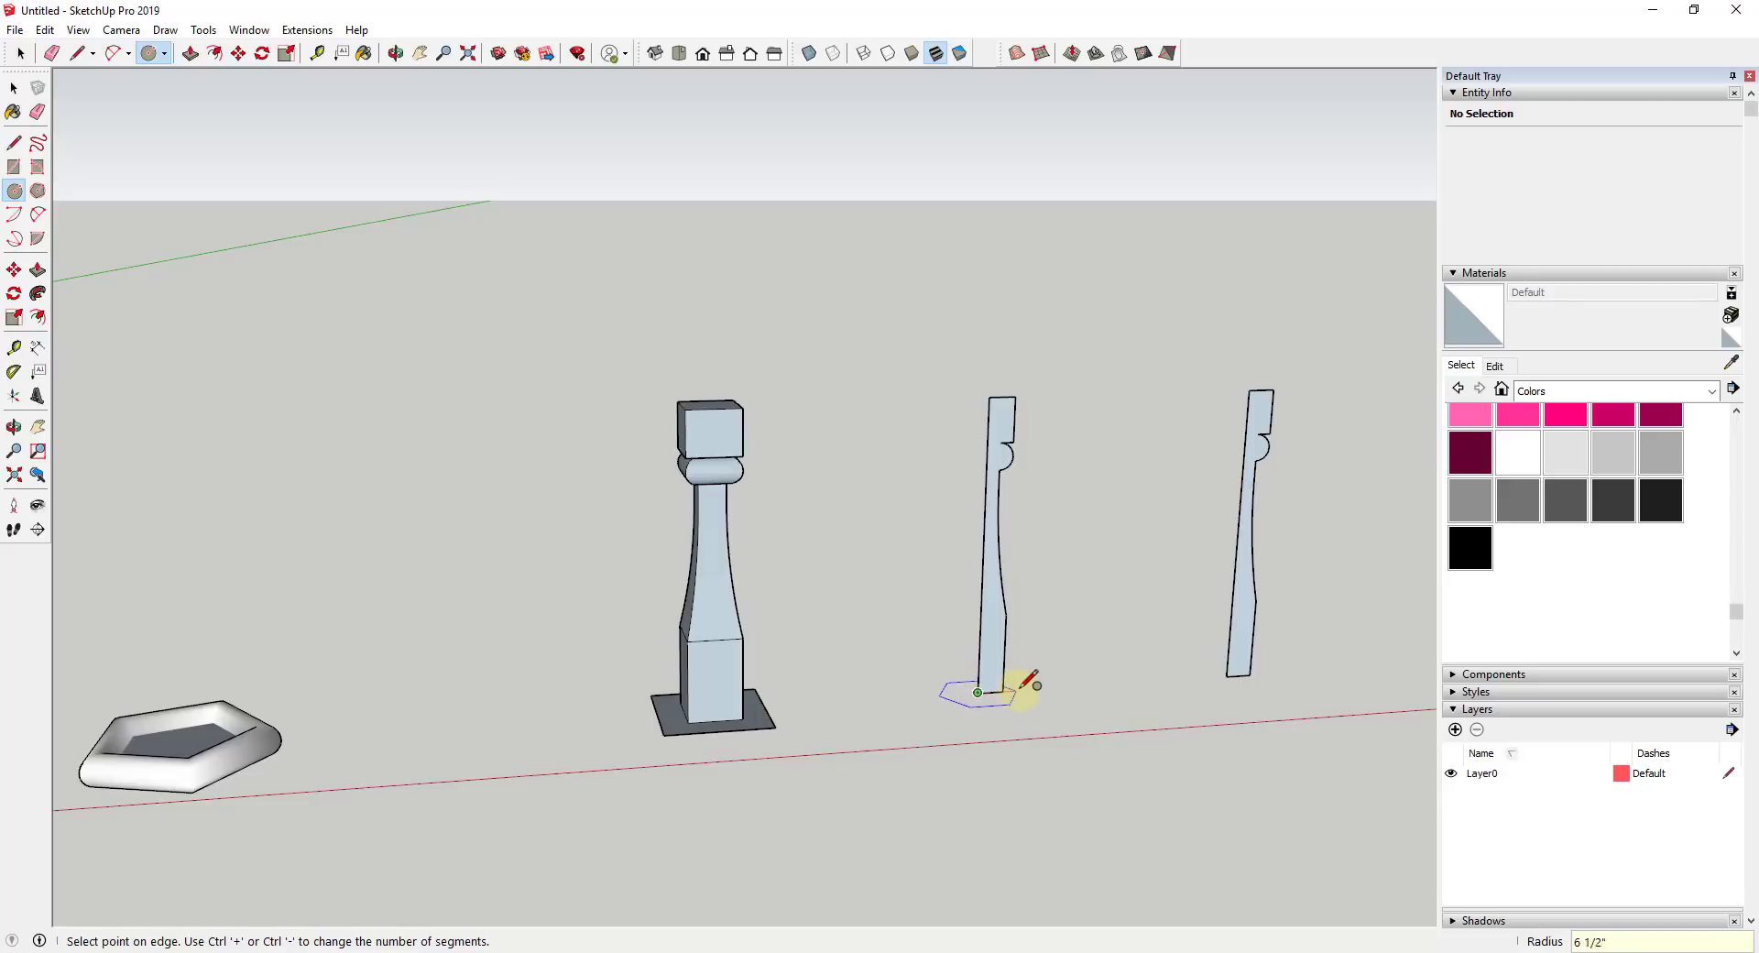
pyautogui.click(1032, 687)
pyautogui.press('space')
# Sweep the second profile around the hexagonal base with Follow Me.
pyautogui.click(973, 705)
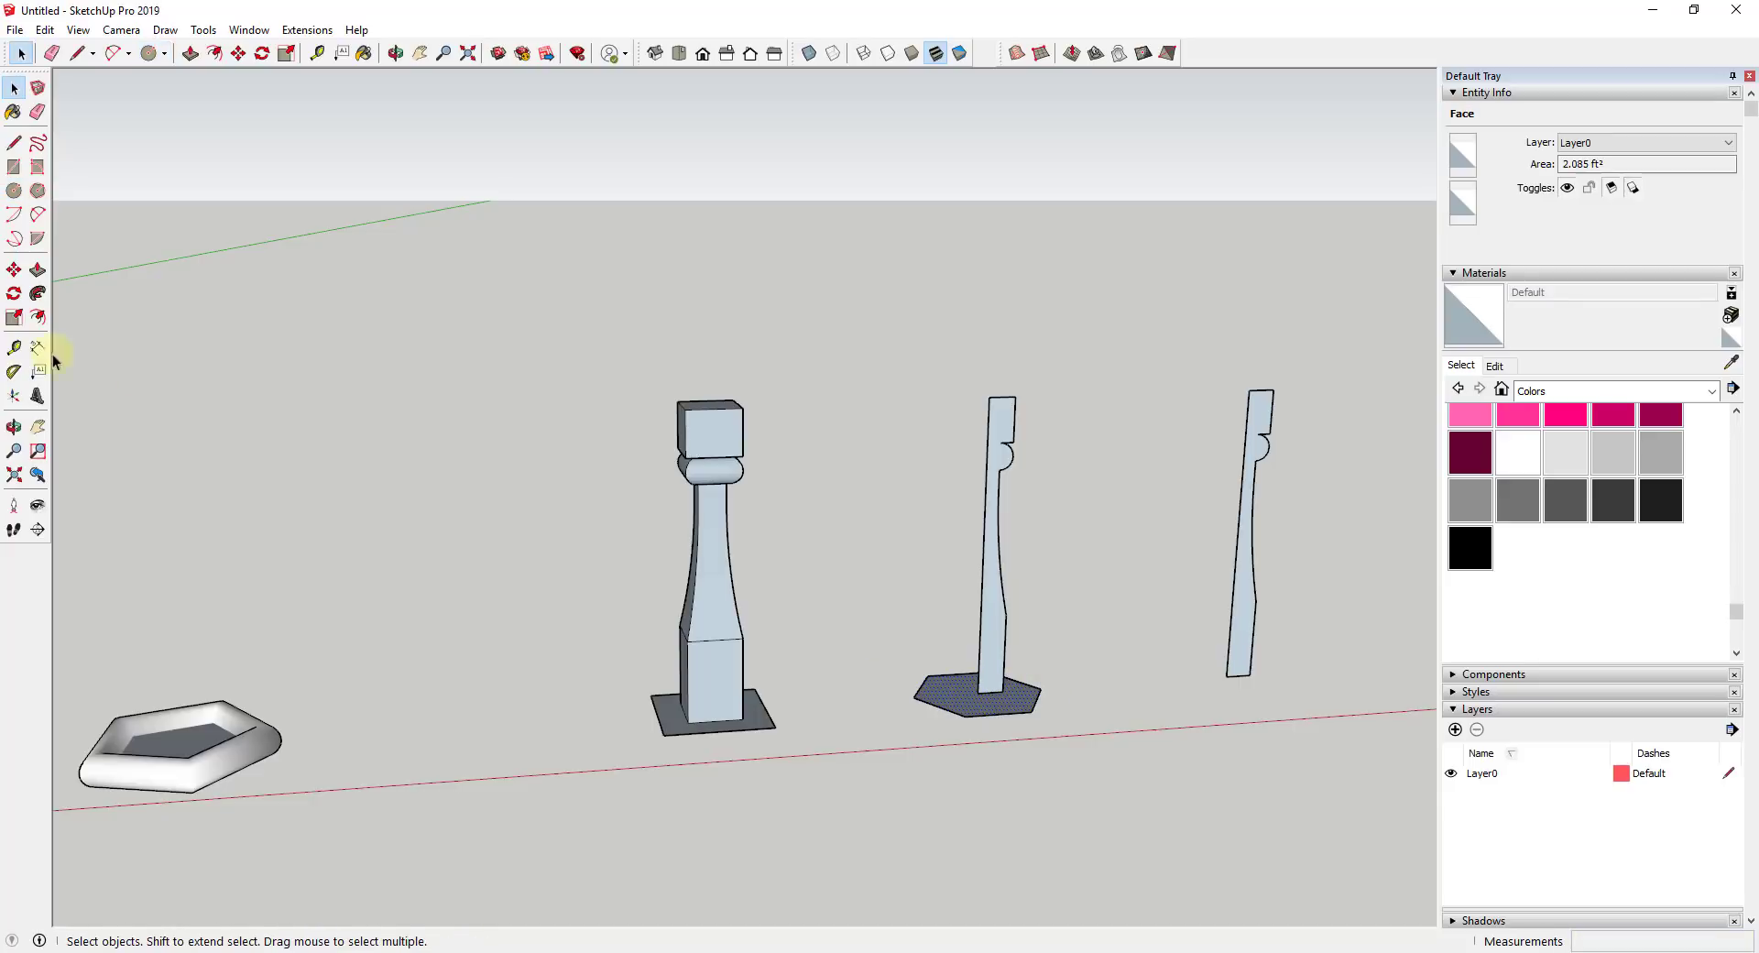
pyautogui.click(38, 293)
pyautogui.click(999, 431)
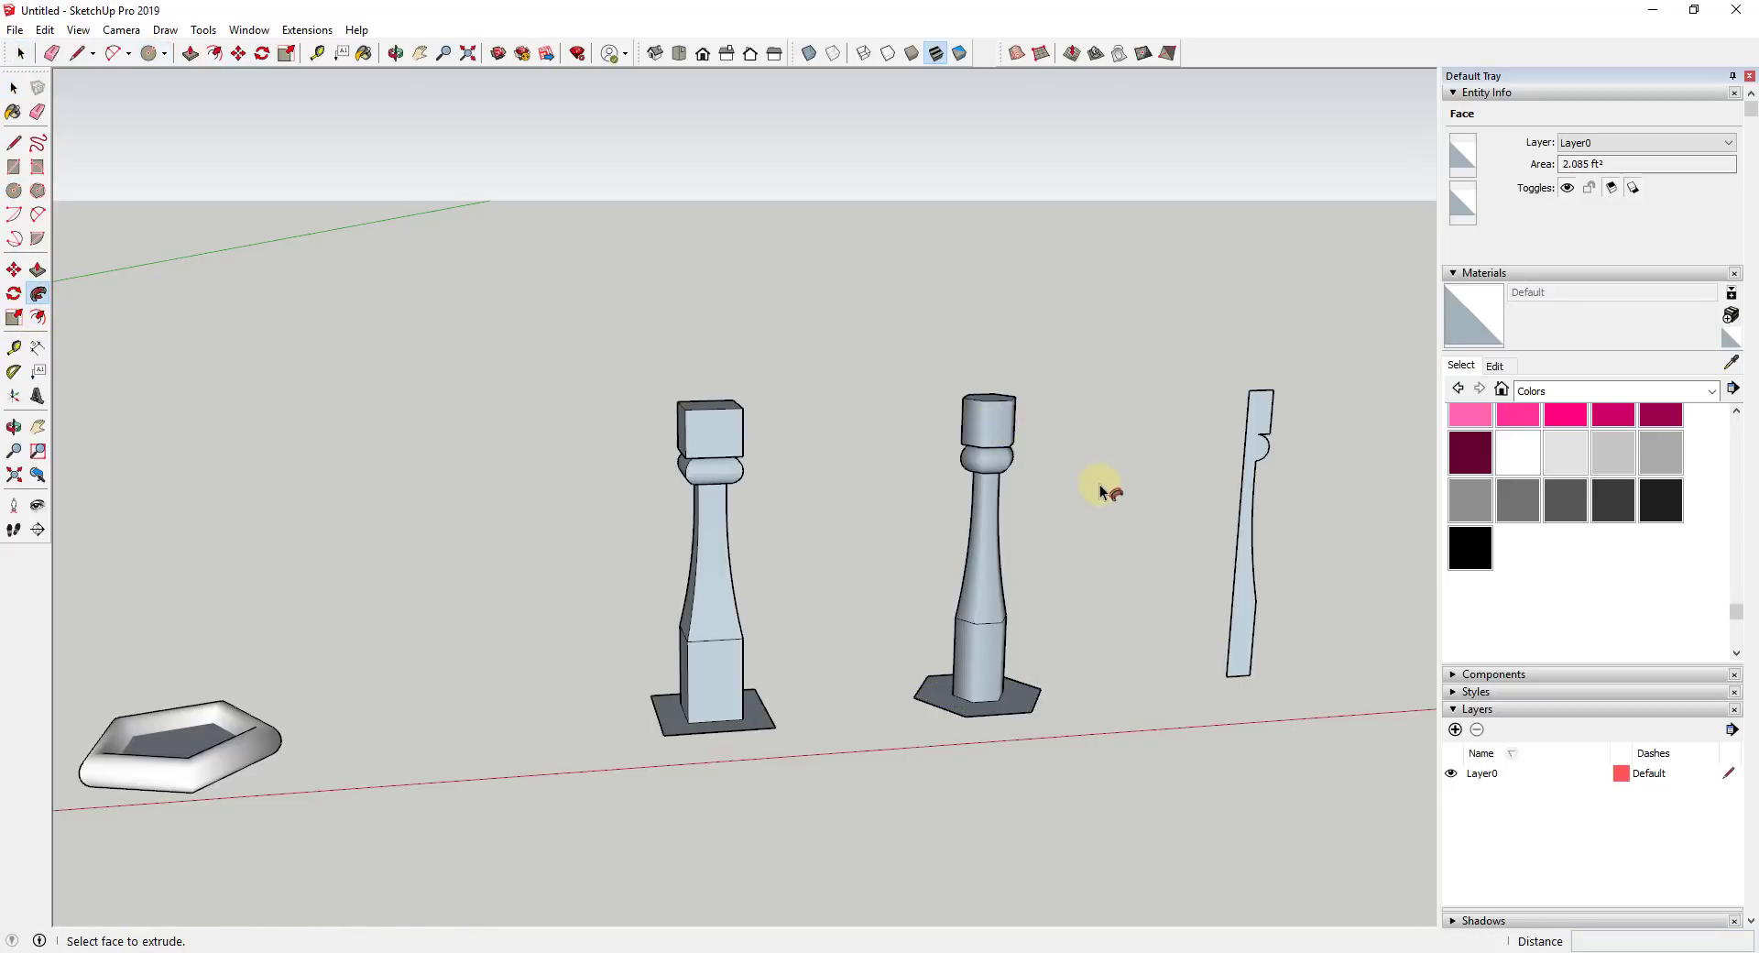
pyautogui.moveTo(1105, 485); pyautogui.dragTo(1067, 493, button='middle')
pyautogui.scroll(-3, 1118, 597)
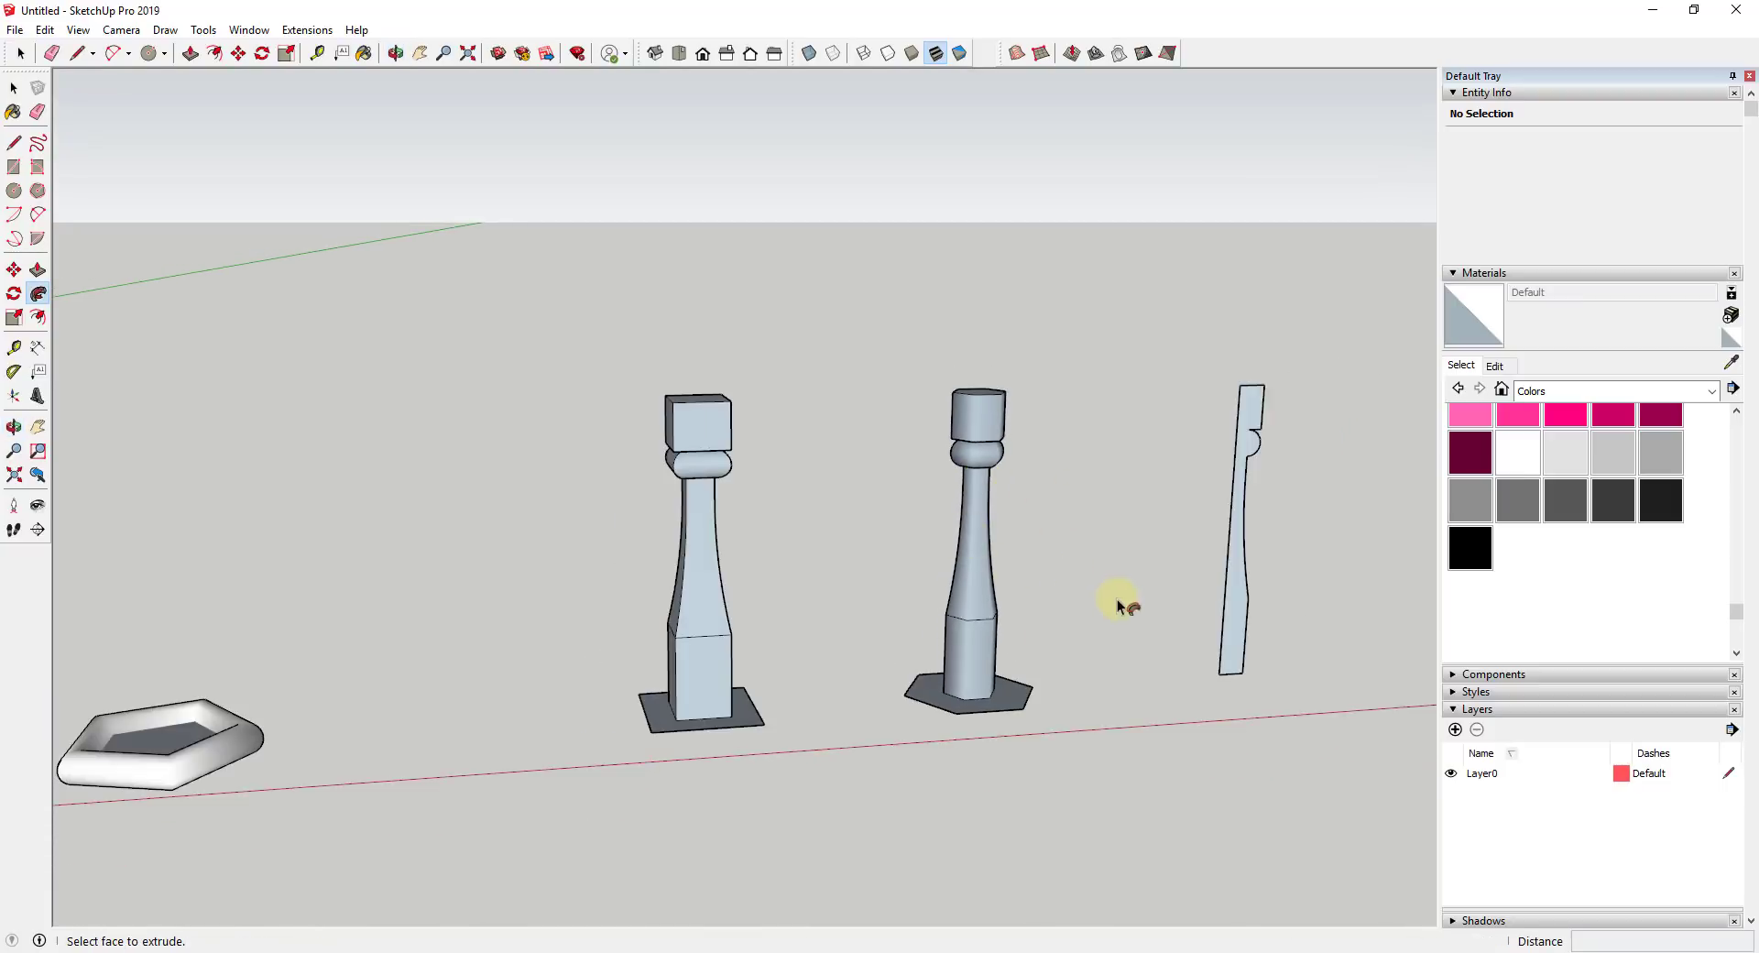
pyautogui.scroll(4, 1156, 678)
pyautogui.moveTo(1158, 679); pyautogui.dragTo(1219, 682, button='middle')
# Draw a circular base centred at the third profile's foot.
pyautogui.press('c')
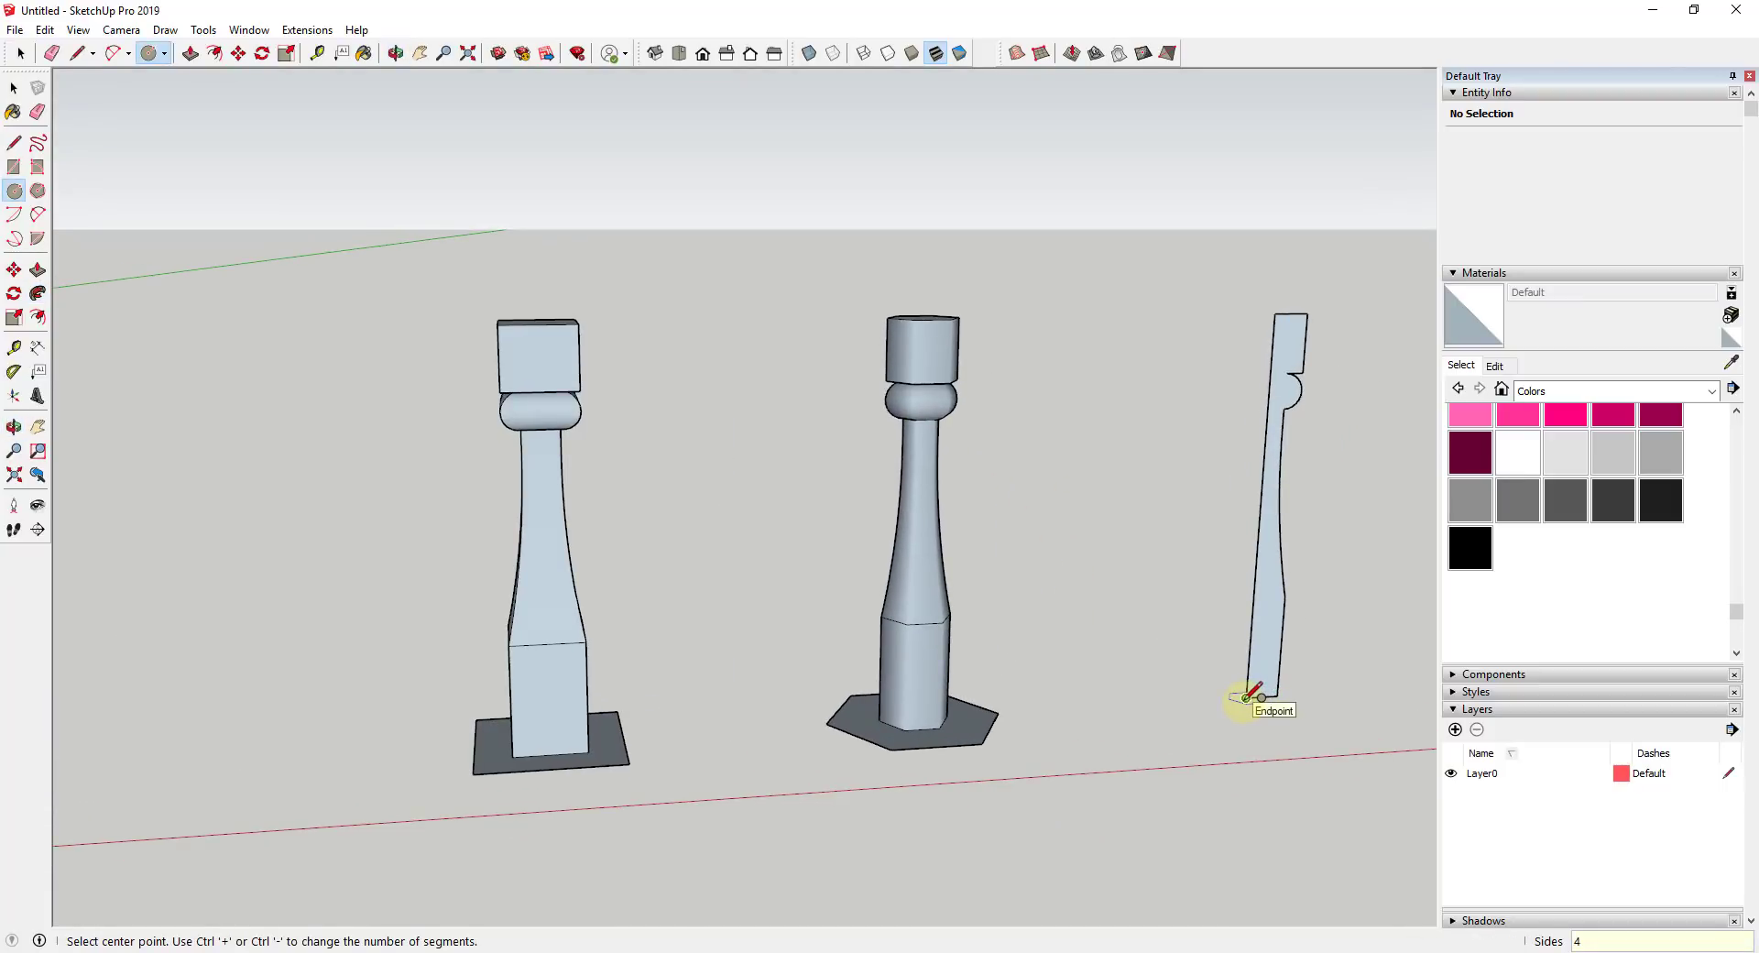
pyautogui.click(1250, 696)
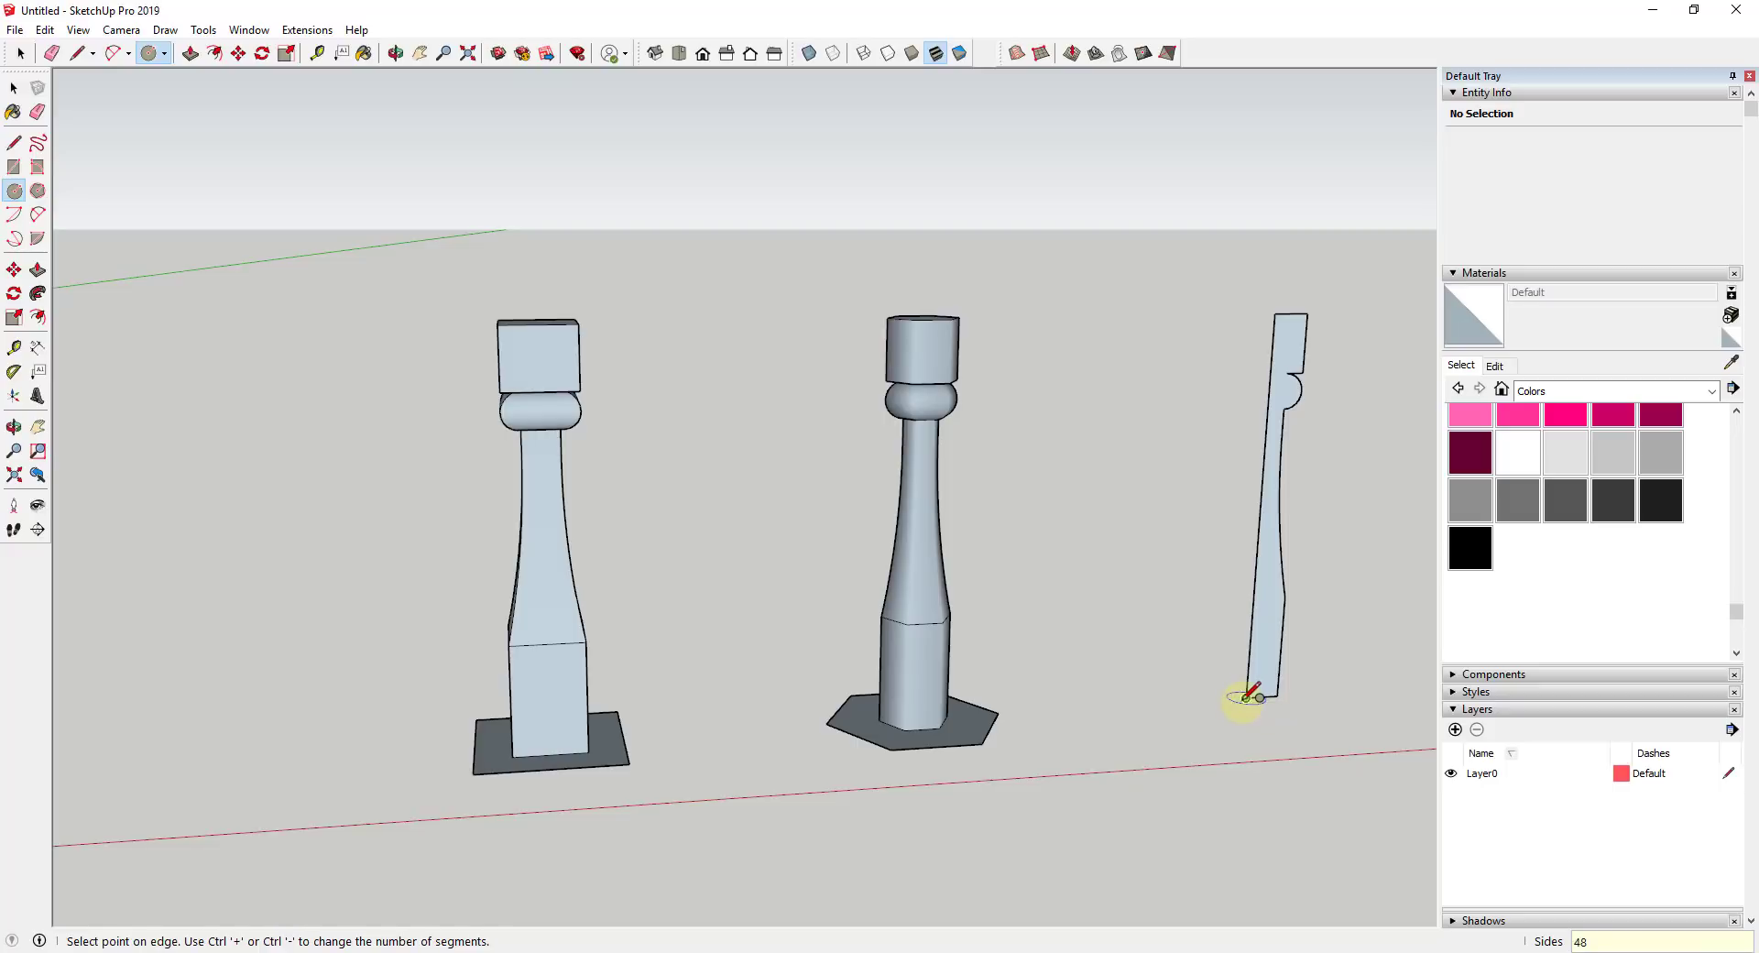
pyautogui.click(1351, 702)
pyautogui.press('space')
# Follow Me the third profile around the circle into a smooth round baluster.
pyautogui.click(37, 294)
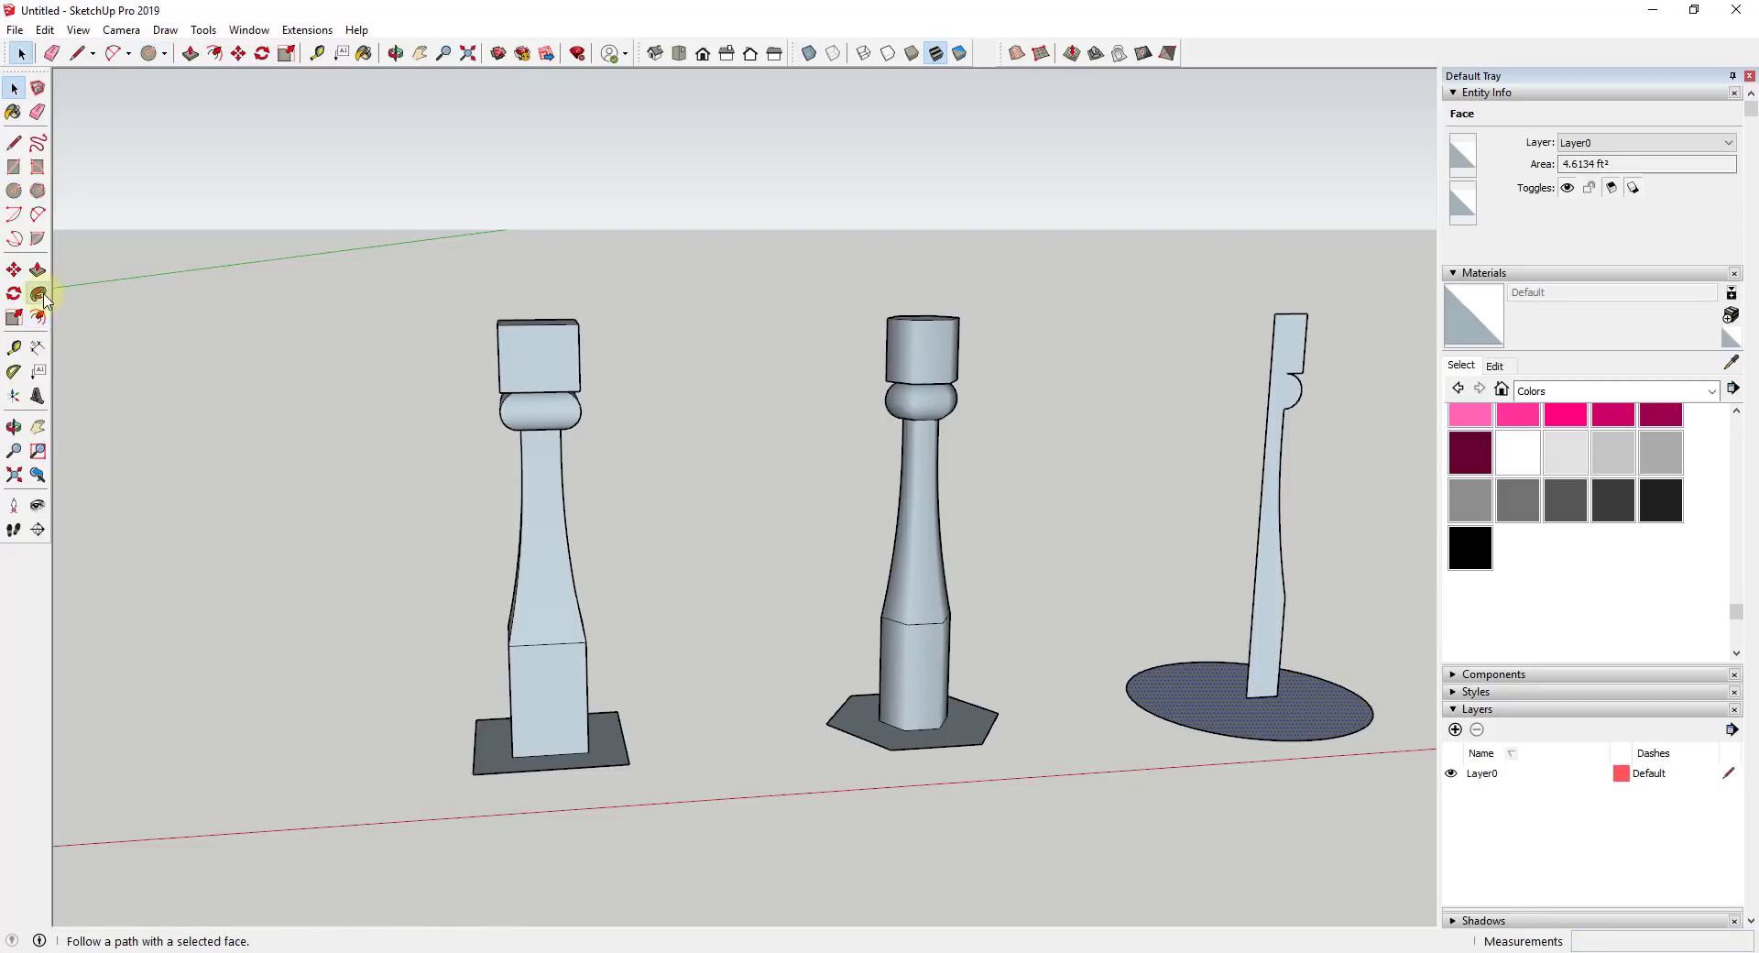
pyautogui.click(1283, 419)
pyautogui.press('space')
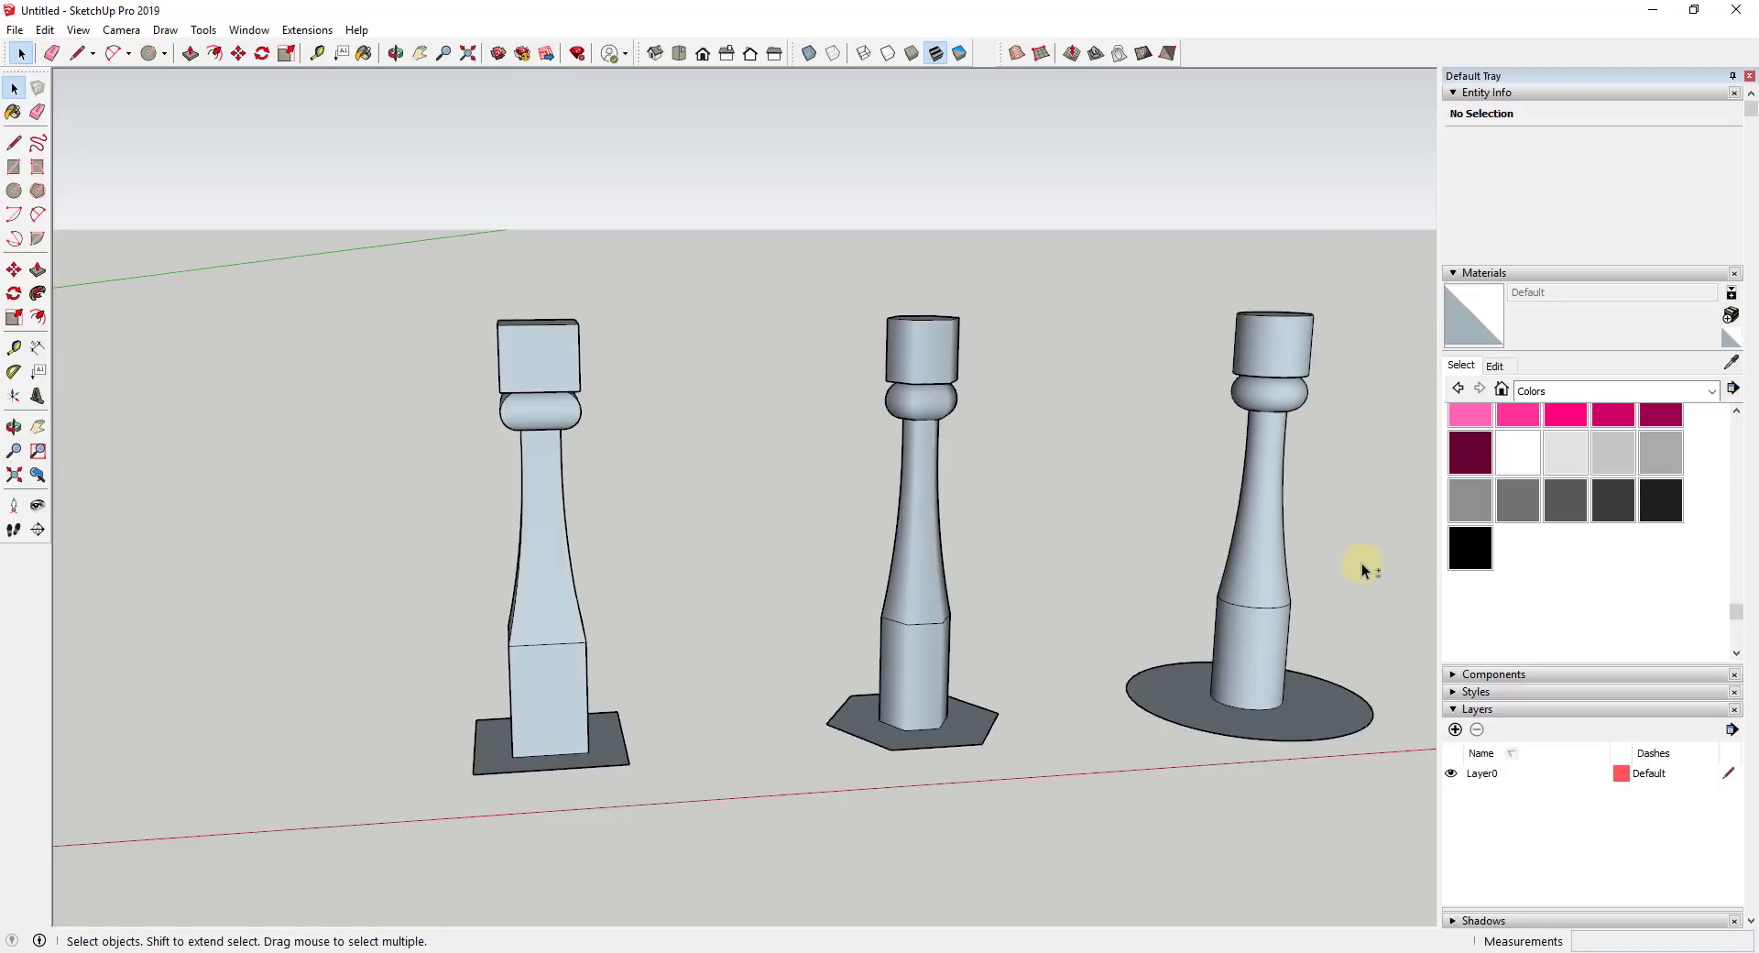
pyautogui.moveTo(1361, 563); pyautogui.dragTo(1314, 550, button='middle')
pyautogui.moveTo(1113, 316); pyautogui.dragTo(617, 509, button='middle')
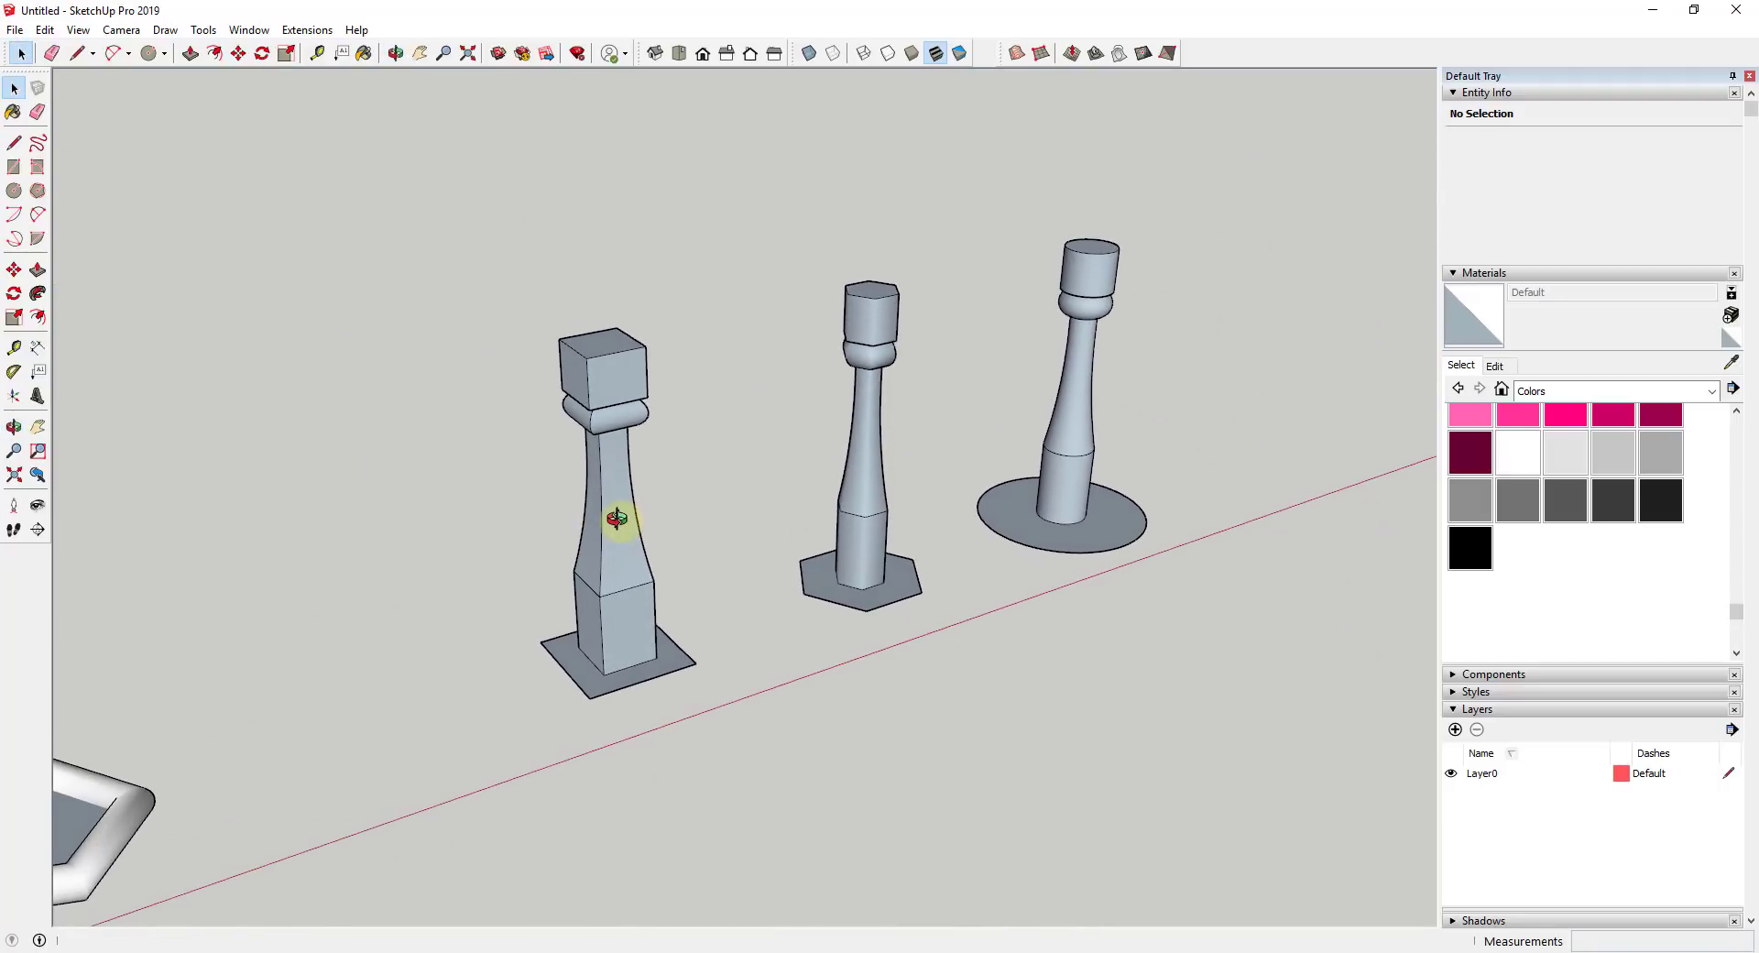